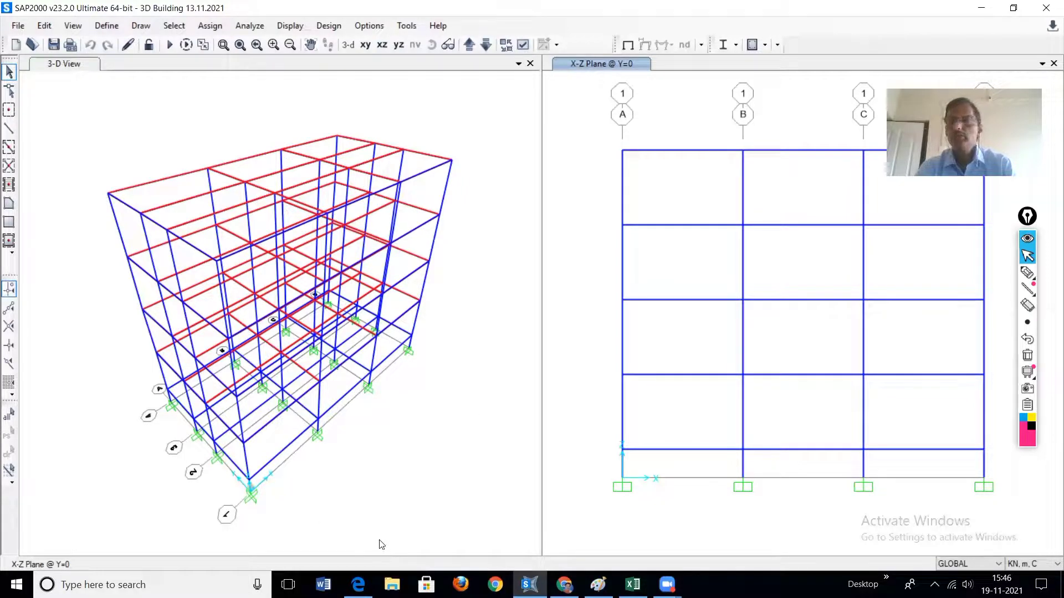
# Switch to the training PDF in Edge and review the building plan, elevation and list of building details.
pyautogui.click(358, 584)
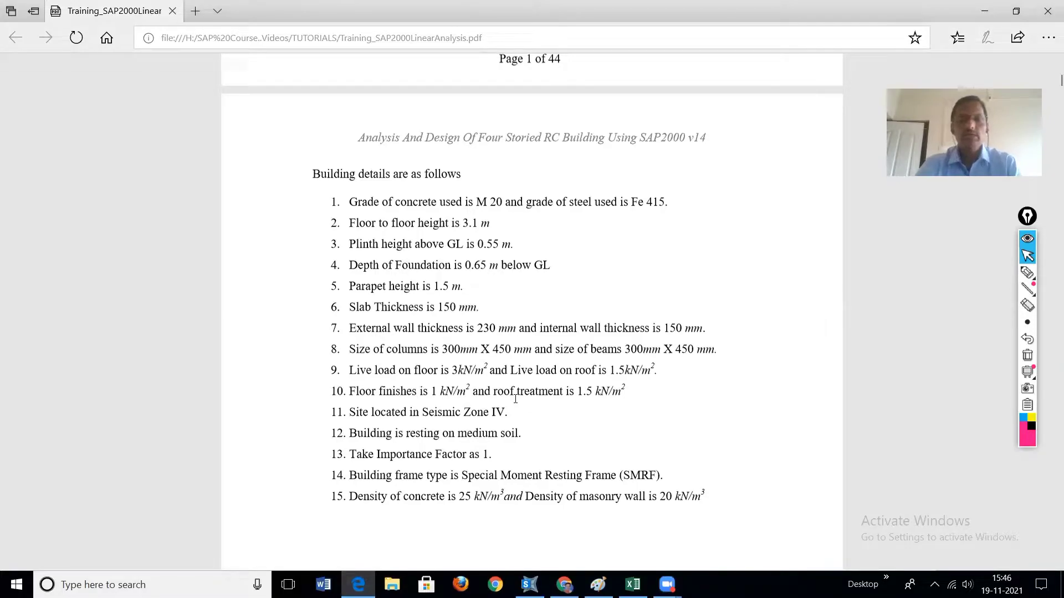
pyautogui.scroll(12, 529, 365)
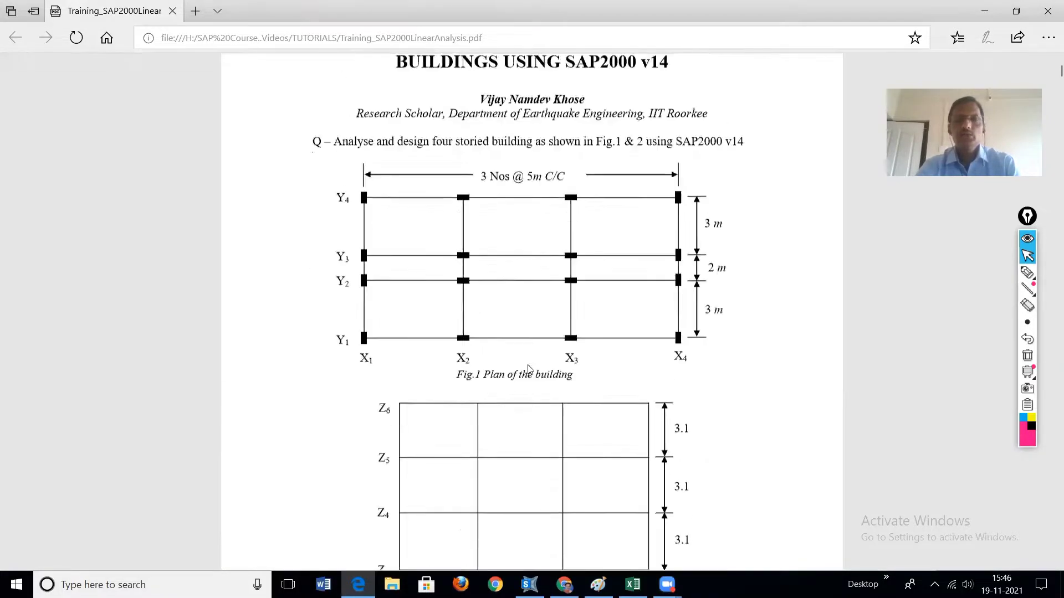
pyautogui.scroll(-10, 502, 320)
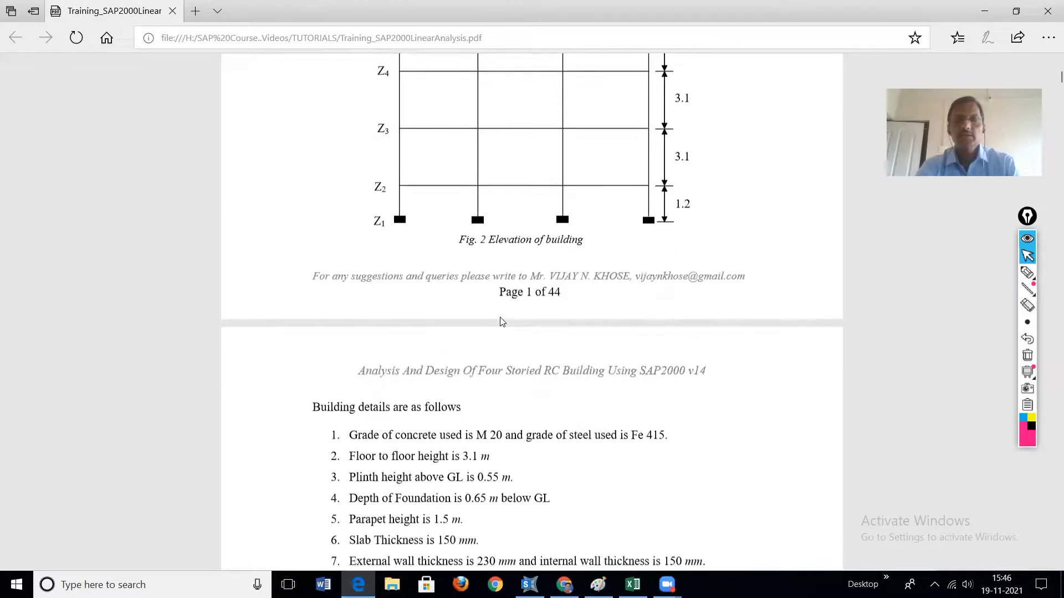
pyautogui.scroll(-4, 502, 321)
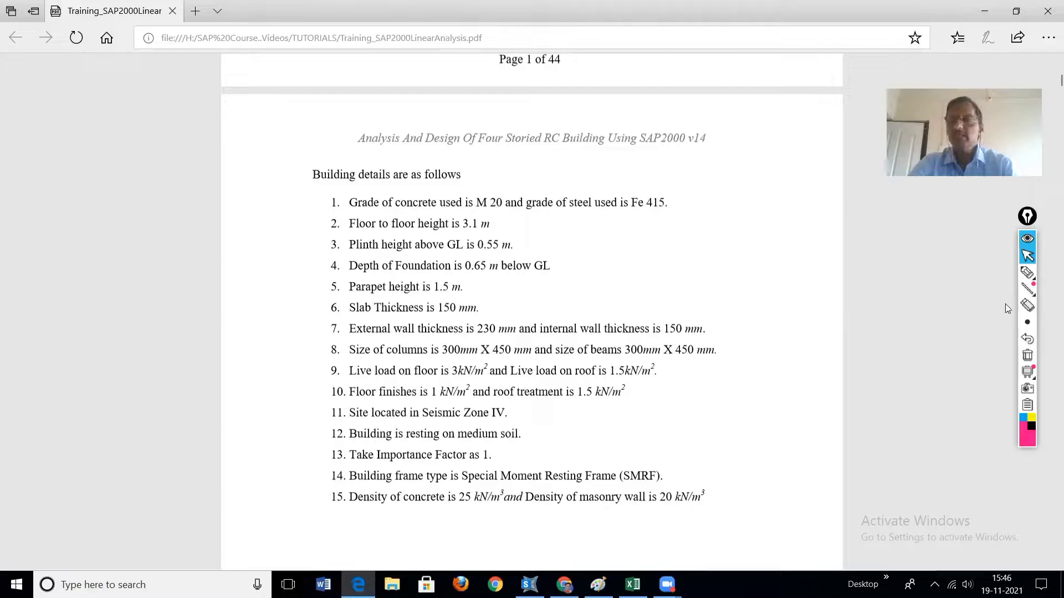
# Underline the Seismic Zone IV, medium soil, importance factor and SMRF entries with the annotation pen, and clear all the markings.
pyautogui.moveTo(1028, 272)
pyautogui.click(977, 274)
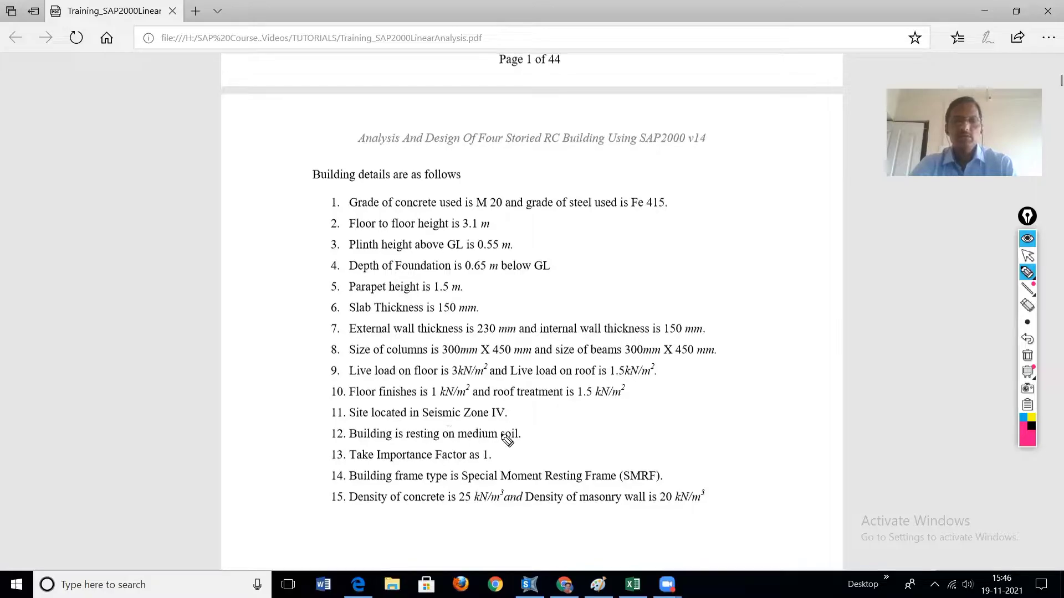
pyautogui.moveTo(313, 412); pyautogui.dragTo(340, 409)
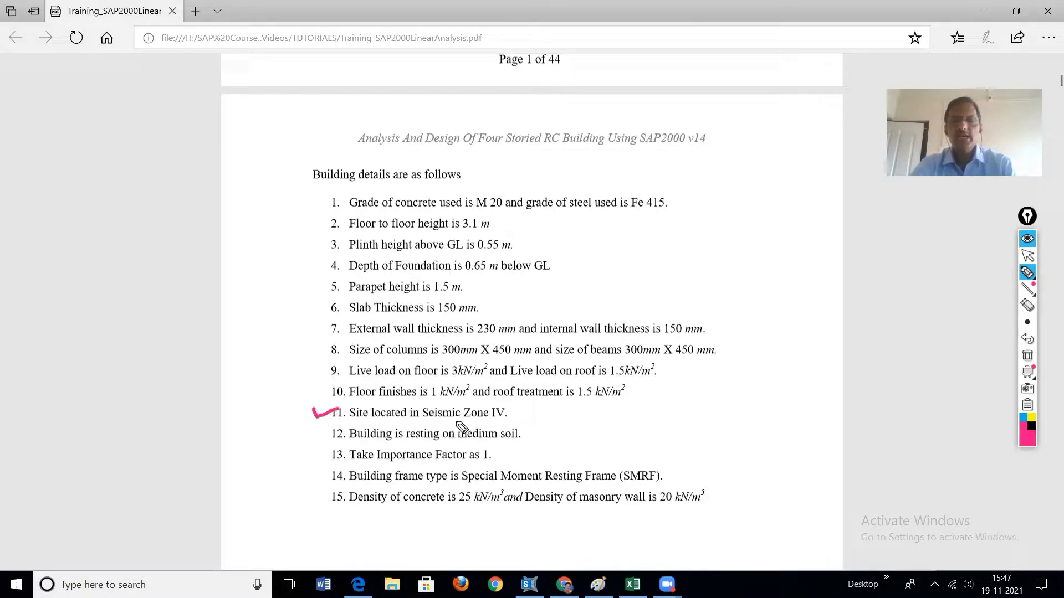
pyautogui.moveTo(444, 420); pyautogui.dragTo(531, 422)
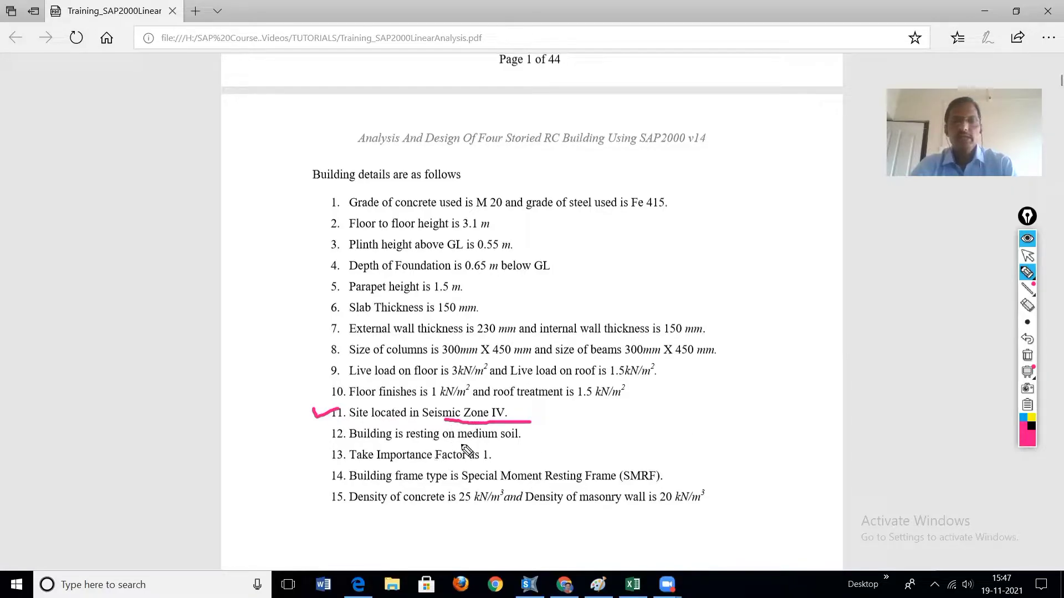
pyautogui.moveTo(411, 443); pyautogui.dragTo(522, 442)
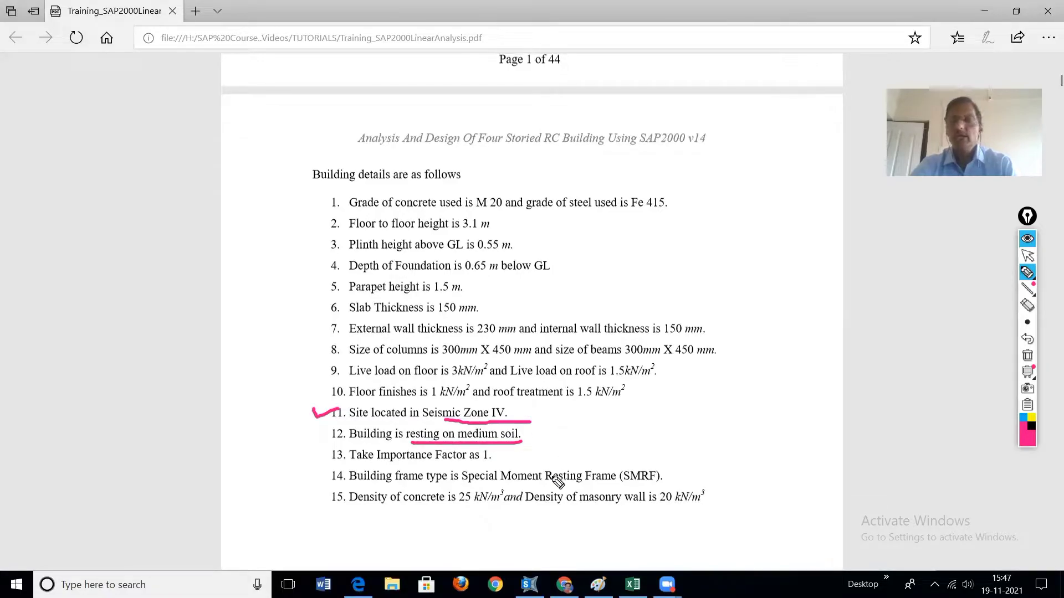
pyautogui.moveTo(442, 462); pyautogui.dragTo(481, 459)
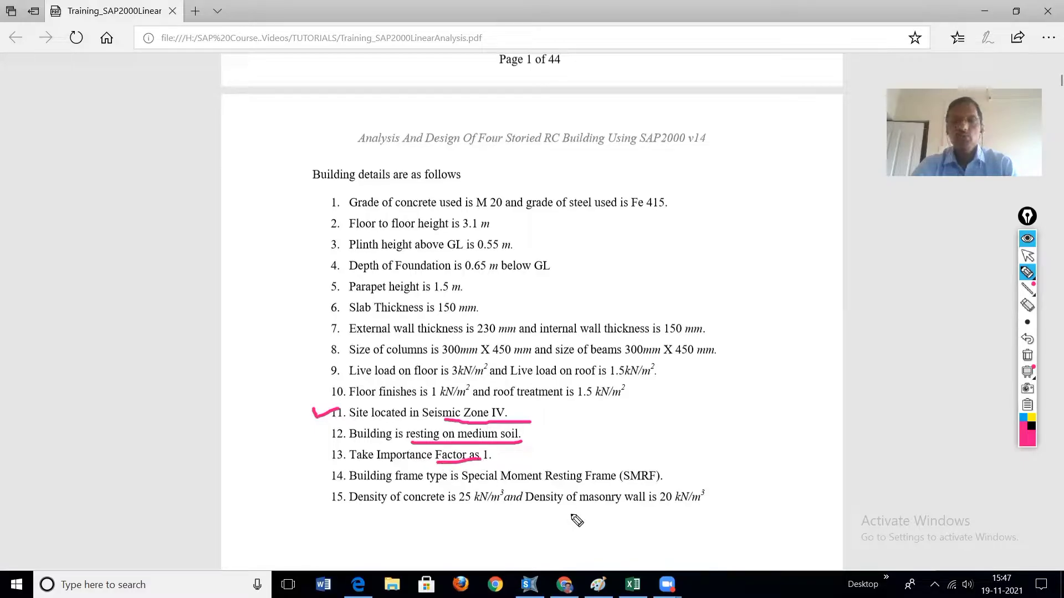
pyautogui.moveTo(577, 485); pyautogui.dragTo(643, 485)
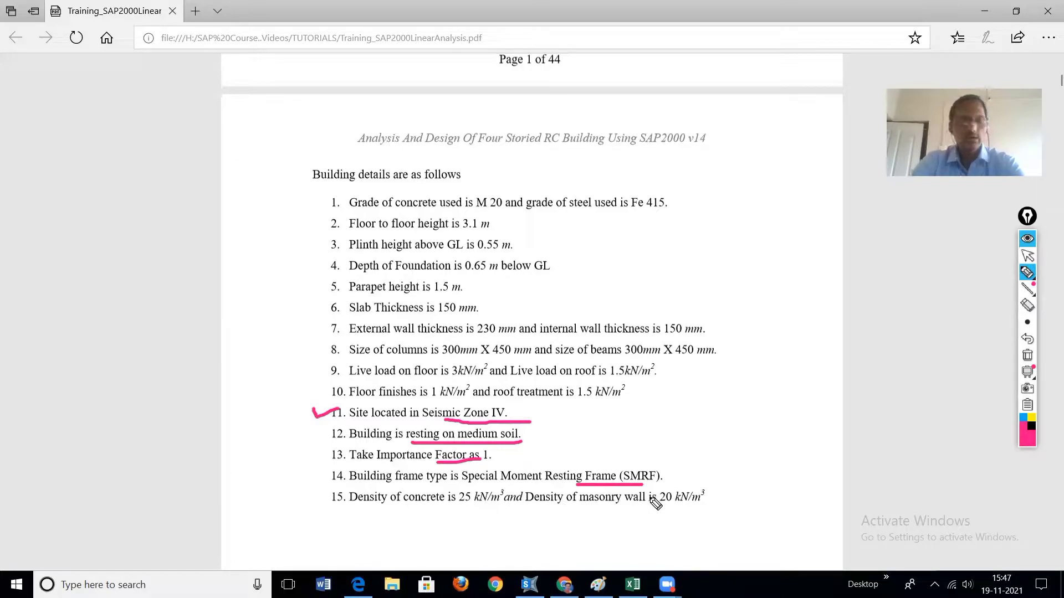
pyautogui.click(1027, 355)
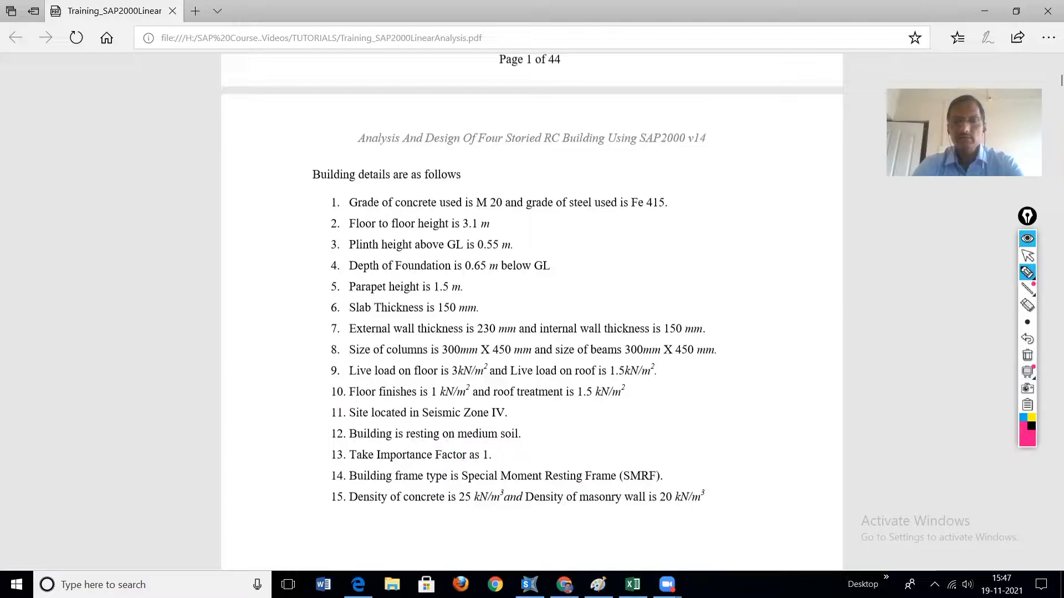
pyautogui.click(1027, 255)
# Switch back to SAP2000 and run the analysis of the building with only the MODAL load case set to run.
pyautogui.click(530, 585)
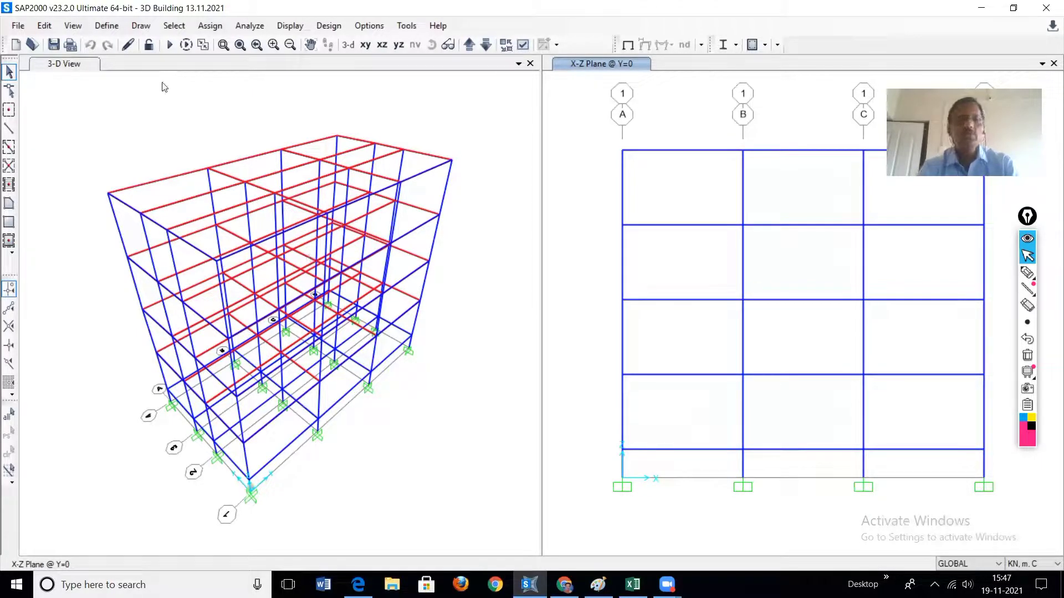
pyautogui.click(110, 27)
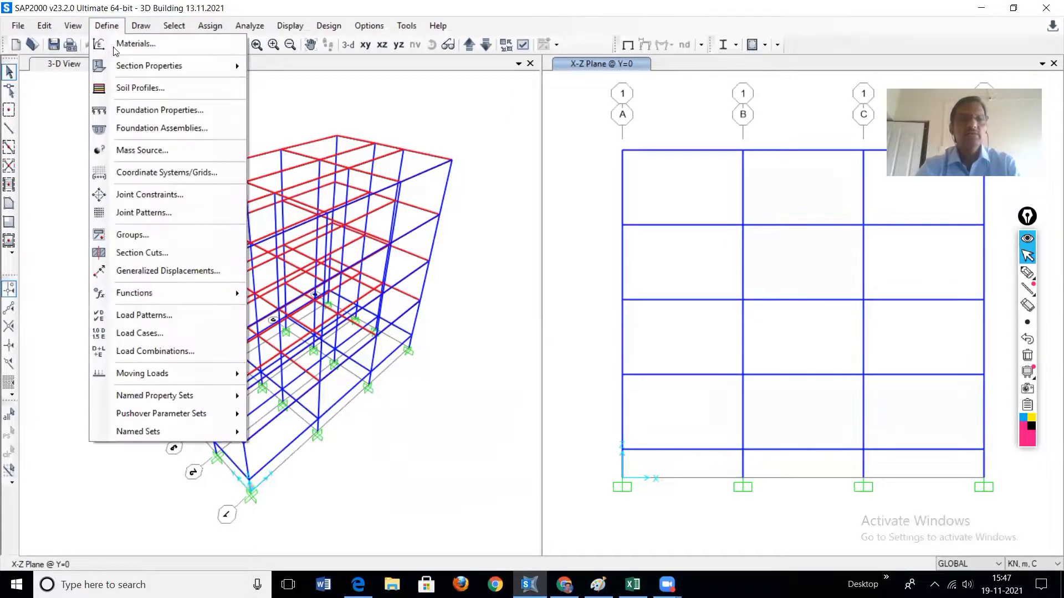
pyautogui.click(311, 105)
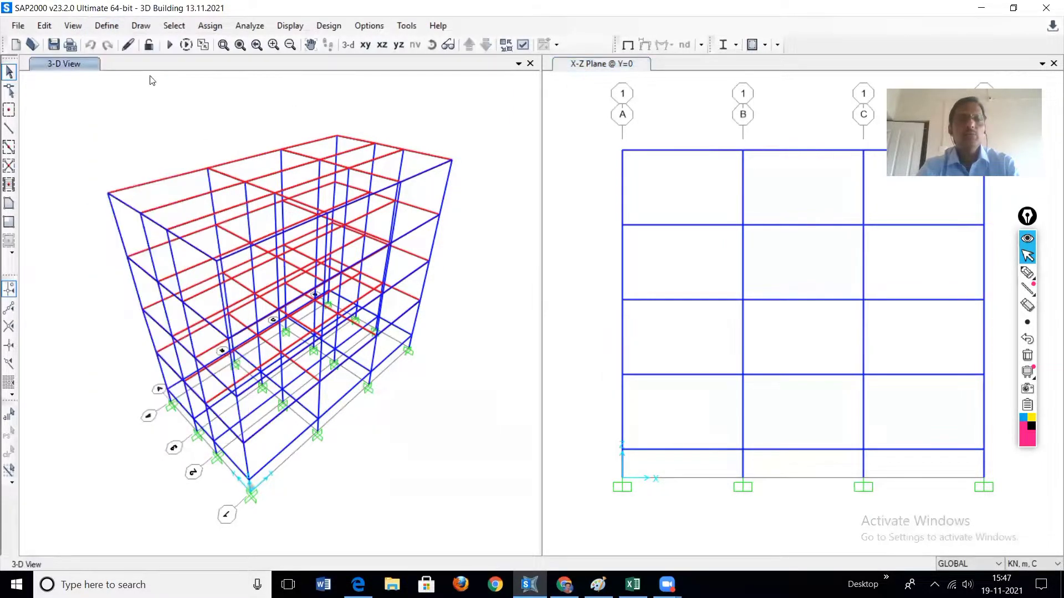
pyautogui.click(170, 45)
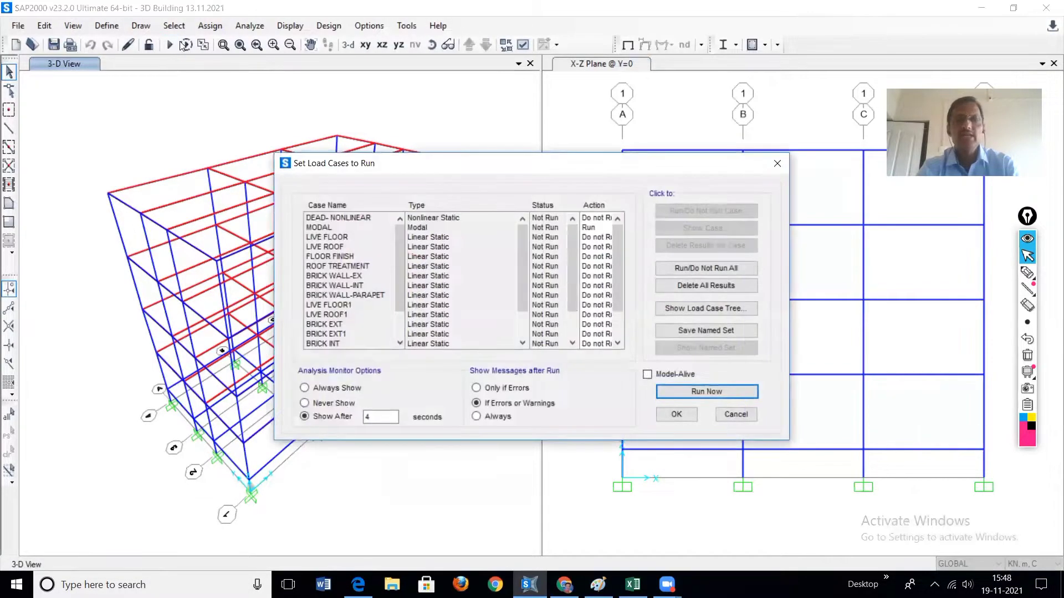
pyautogui.click(697, 392)
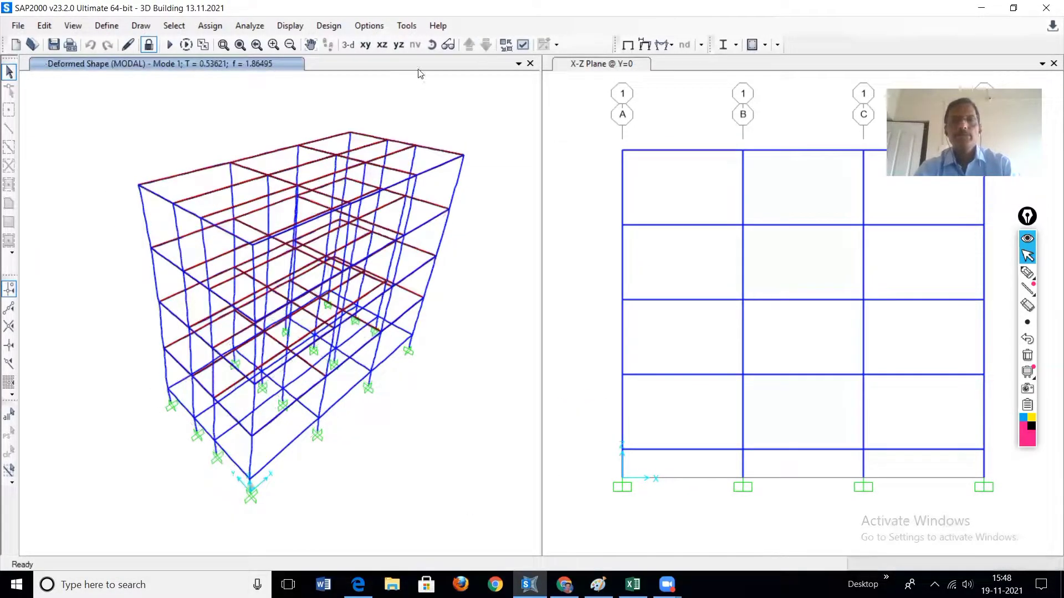
# Display all the Modal Information tables from the Structure Output analysis results for the MODAL load case.
pyautogui.click(291, 26)
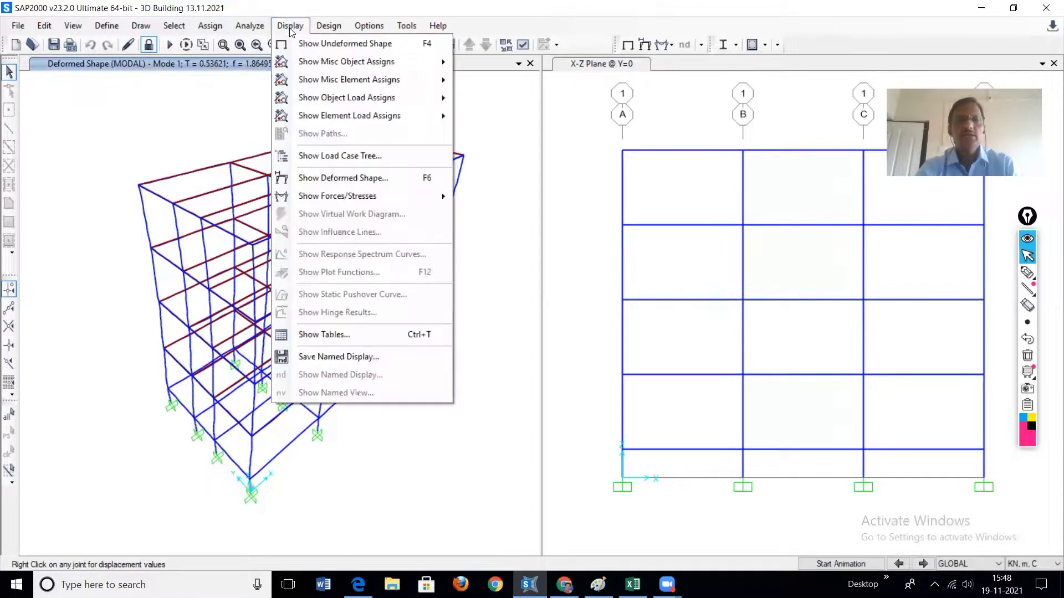
pyautogui.click(335, 335)
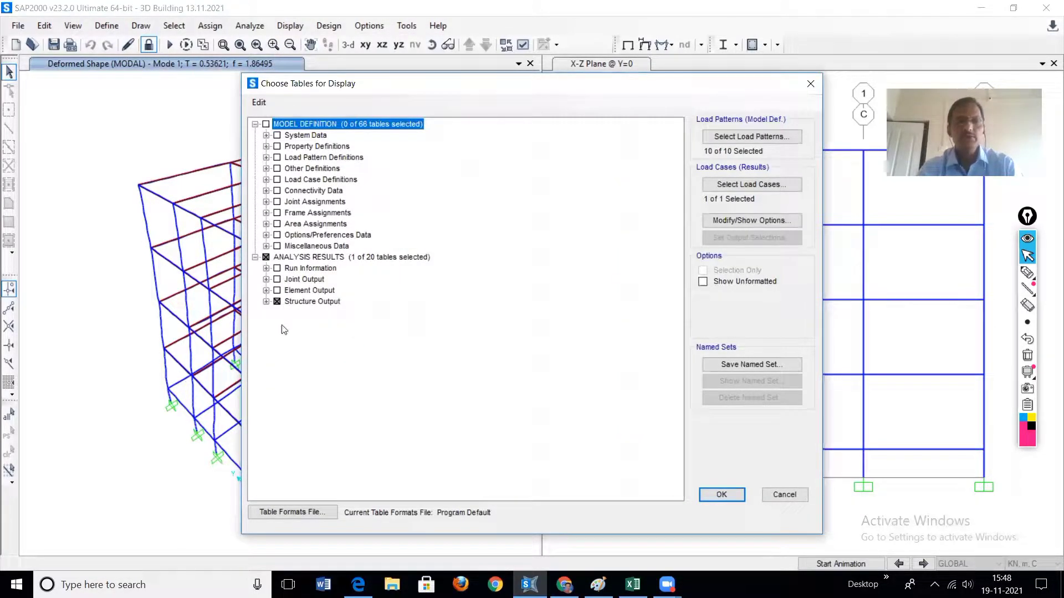
pyautogui.click(305, 302)
pyautogui.doubleClick(305, 302)
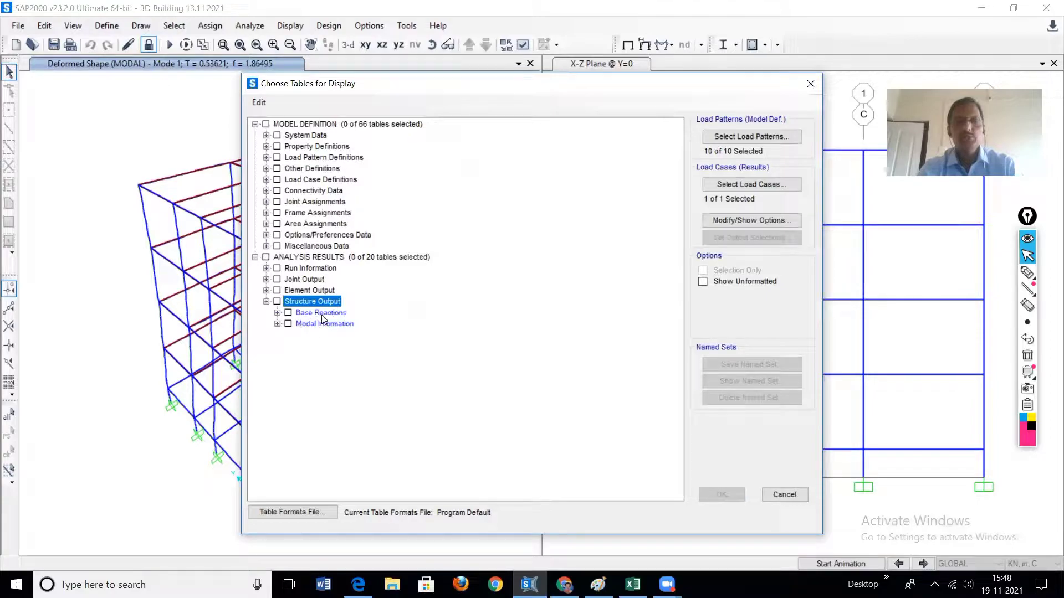
pyautogui.click(288, 323)
pyautogui.click(277, 324)
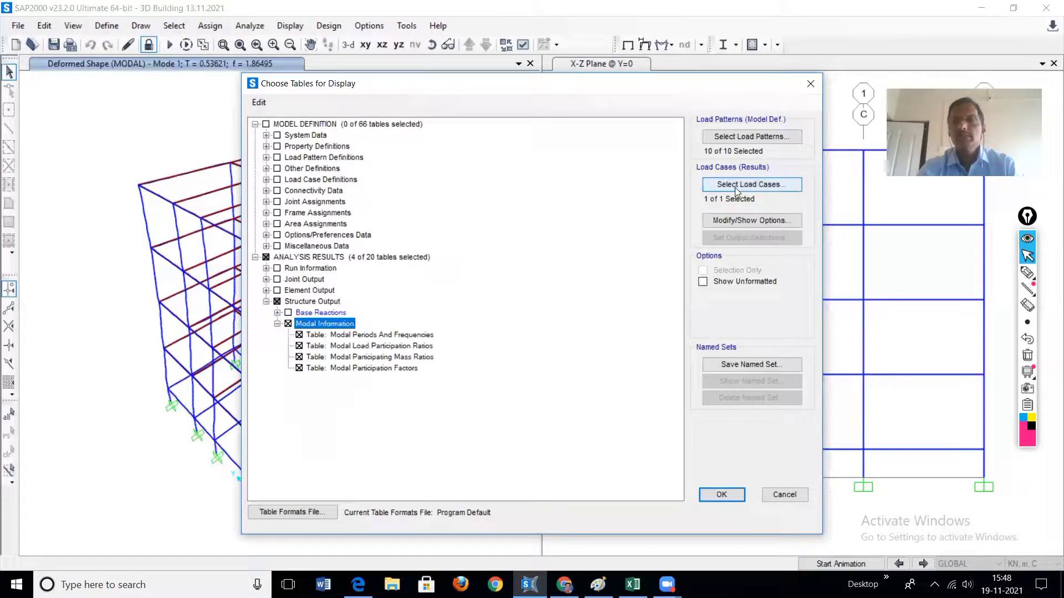
pyautogui.click(755, 185)
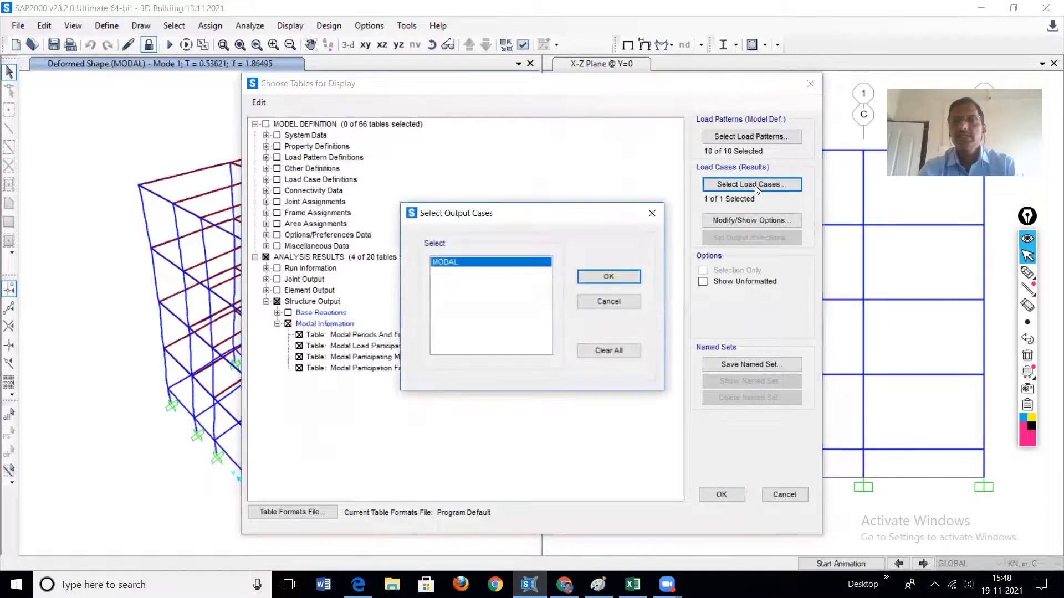
pyautogui.click(616, 276)
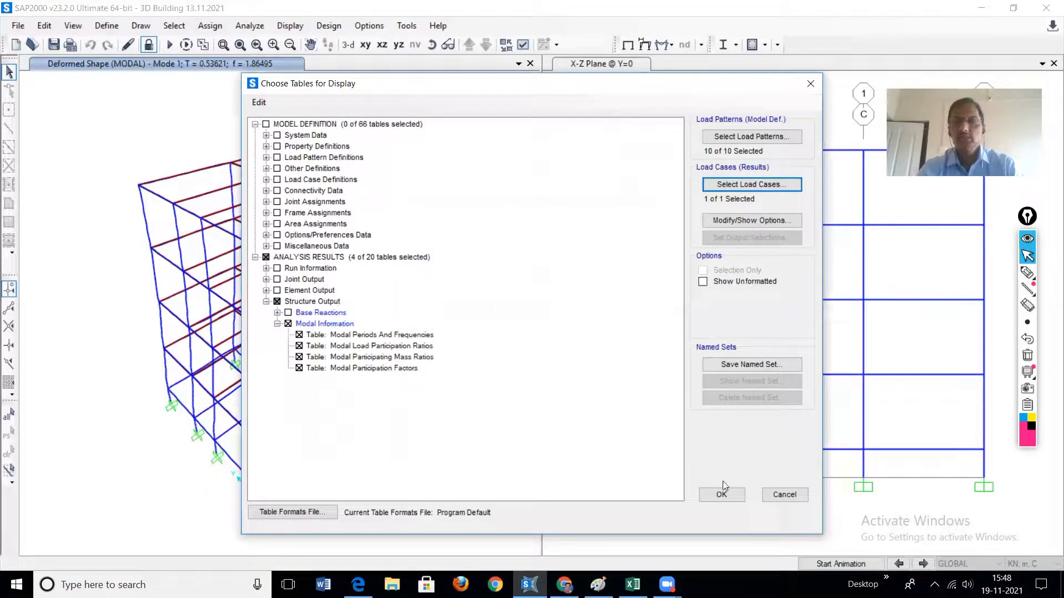
pyautogui.click(722, 495)
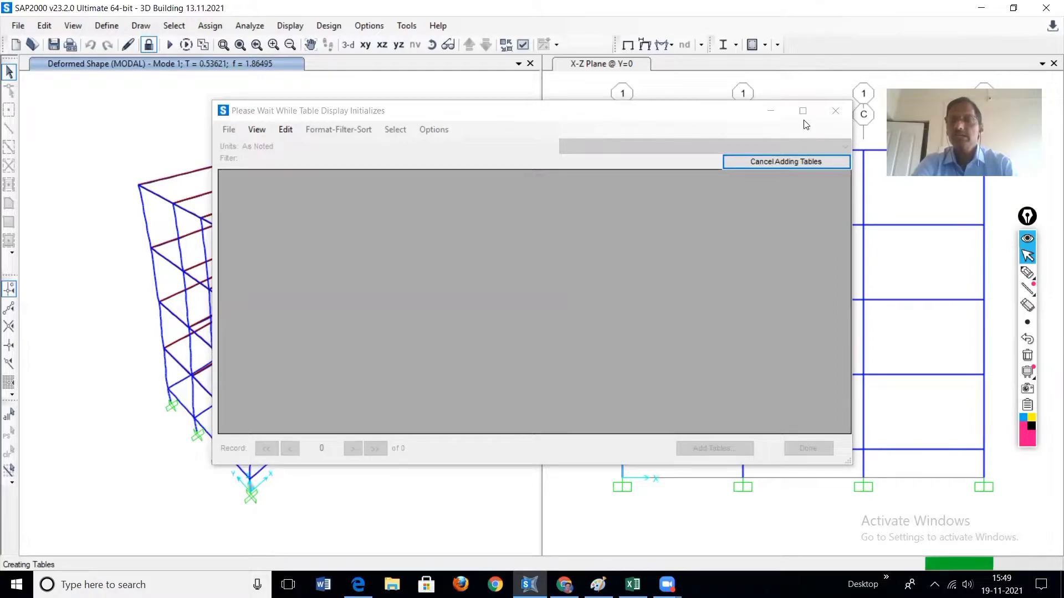
# Cancel loading the tables and close the empty table window.
pyautogui.click(828, 162)
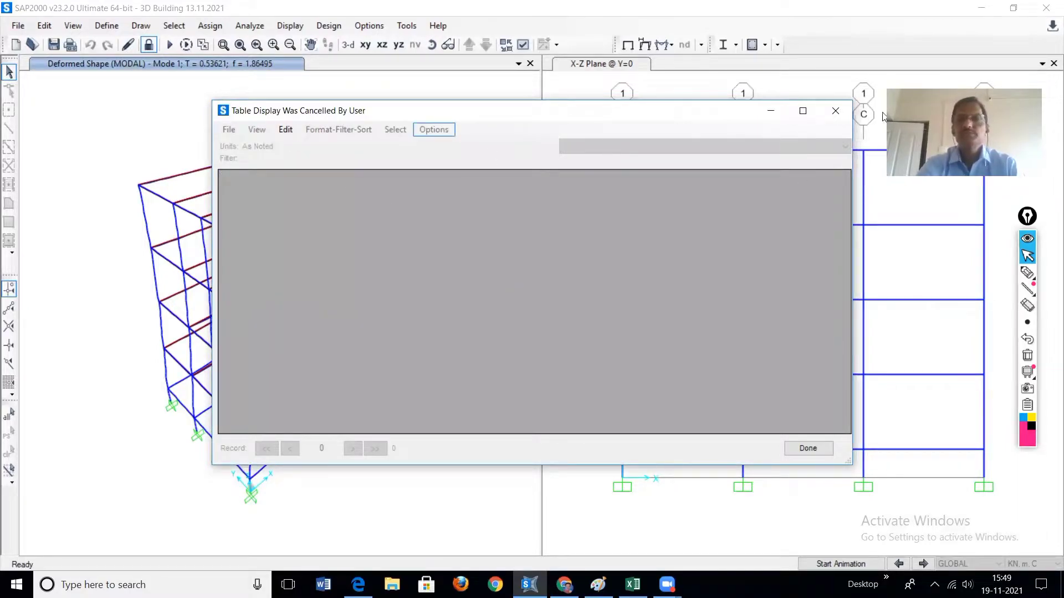
pyautogui.click(802, 110)
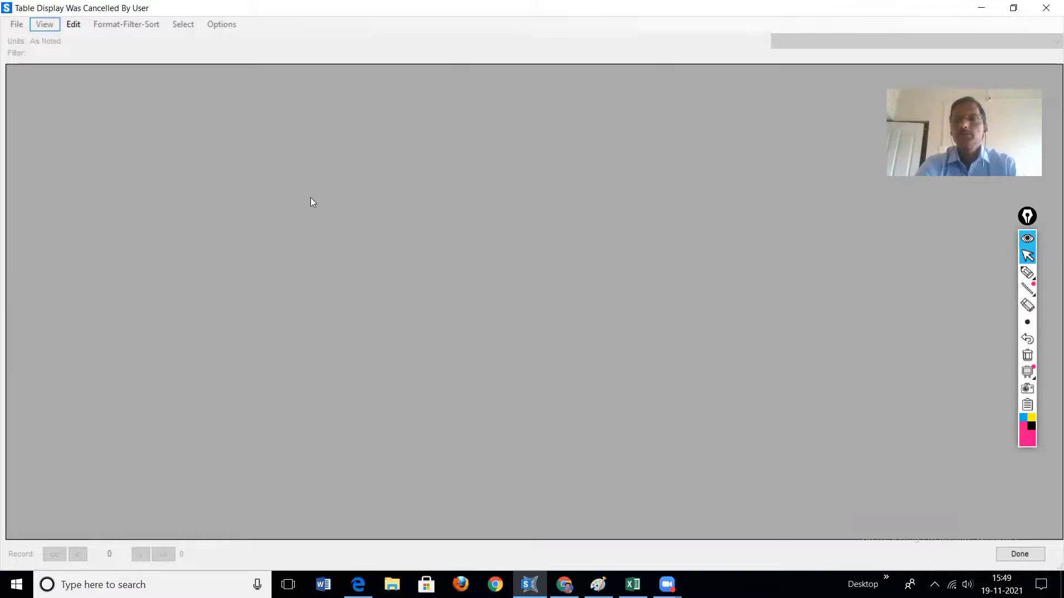
pyautogui.click(1049, 5)
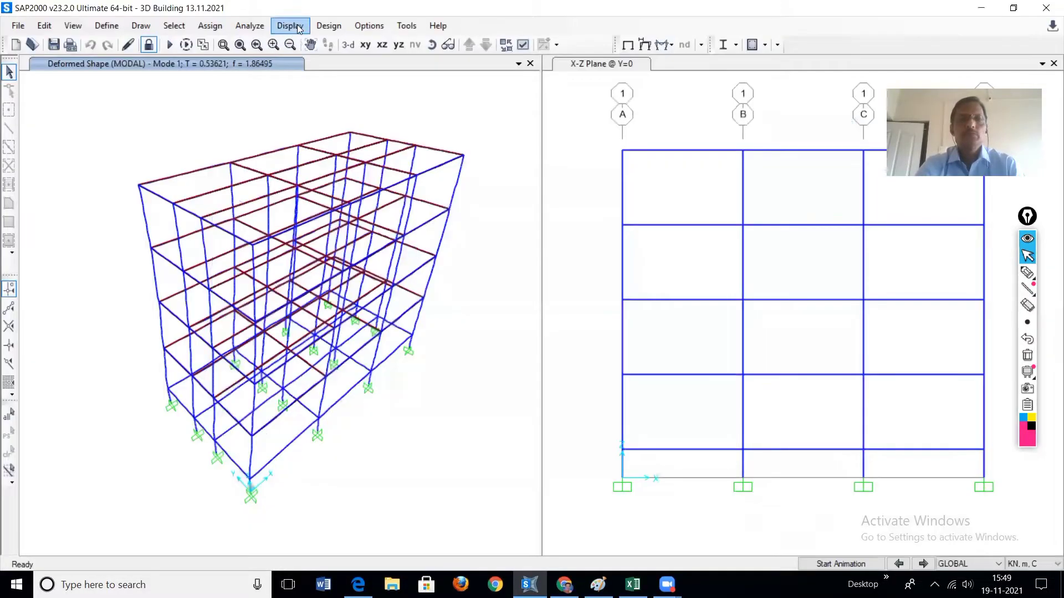
pyautogui.click(290, 25)
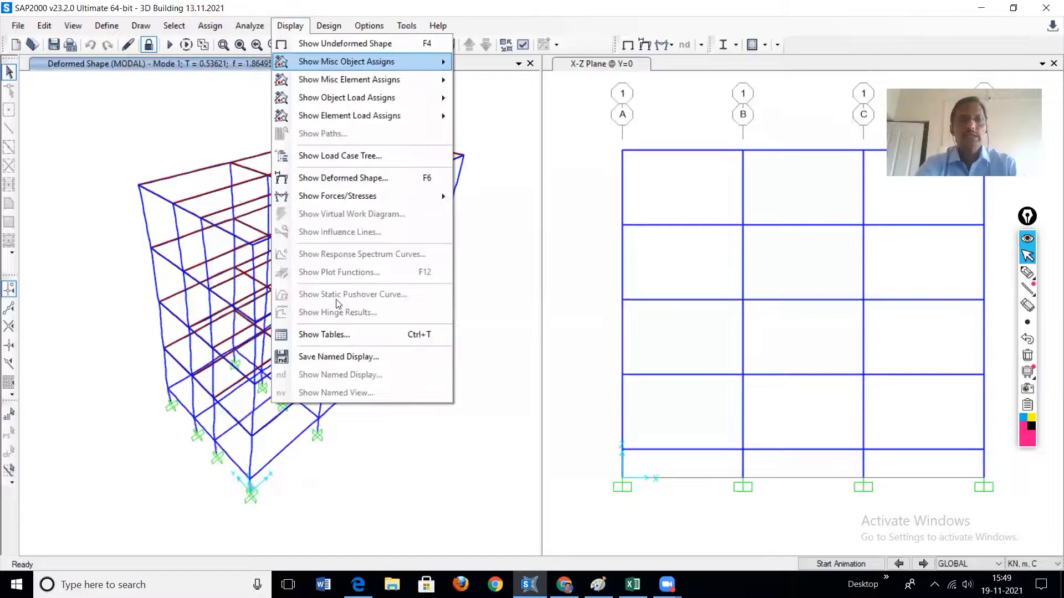
pyautogui.click(329, 357)
pyautogui.click(634, 356)
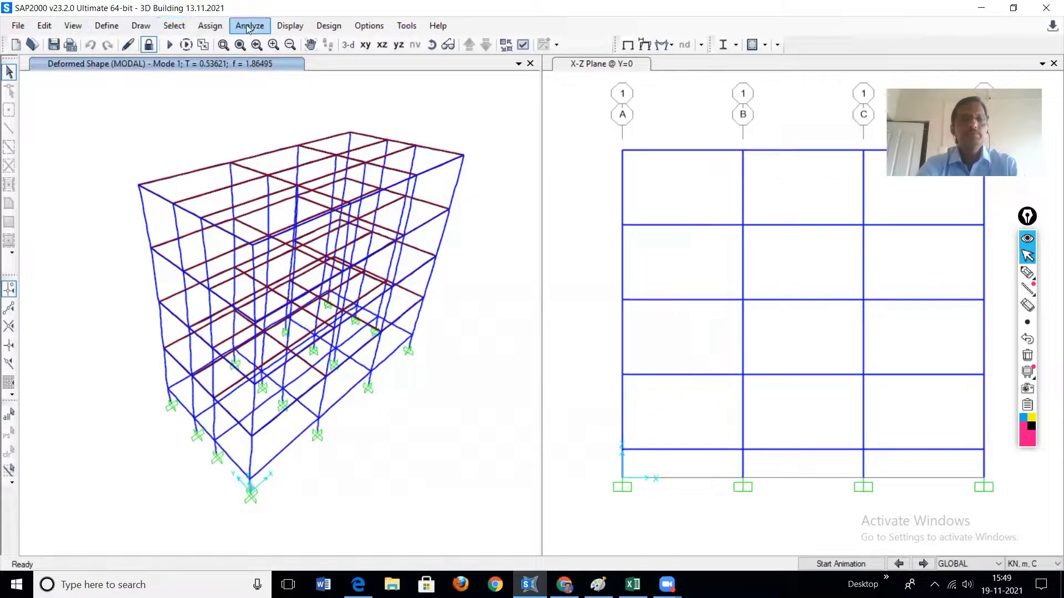
# Display the selected analysis result tables again and show the Modal Participating Mass Ratios table.
pyautogui.click(290, 26)
pyautogui.click(329, 336)
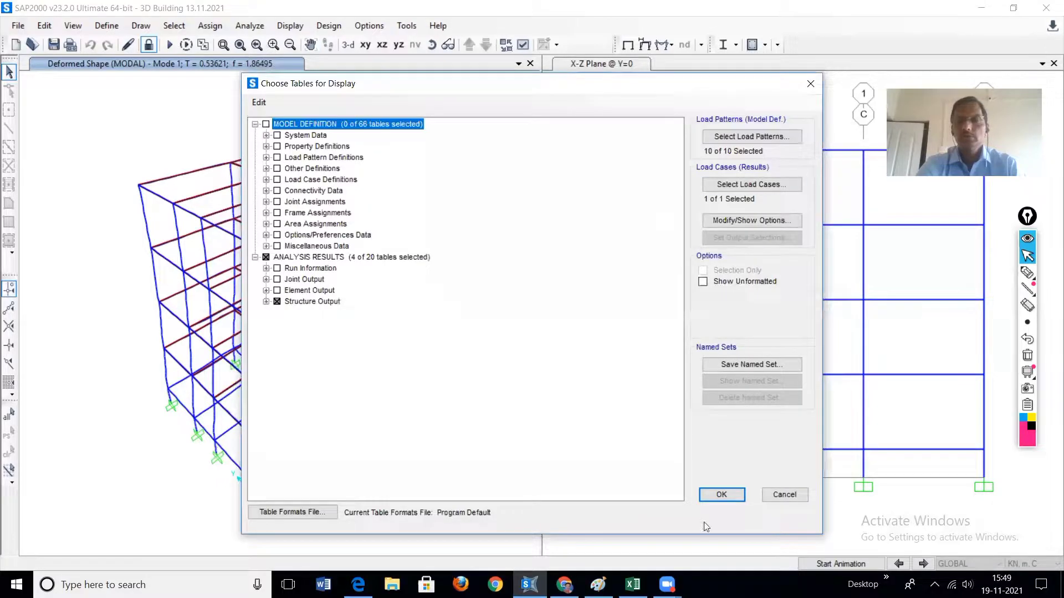
pyautogui.click(722, 495)
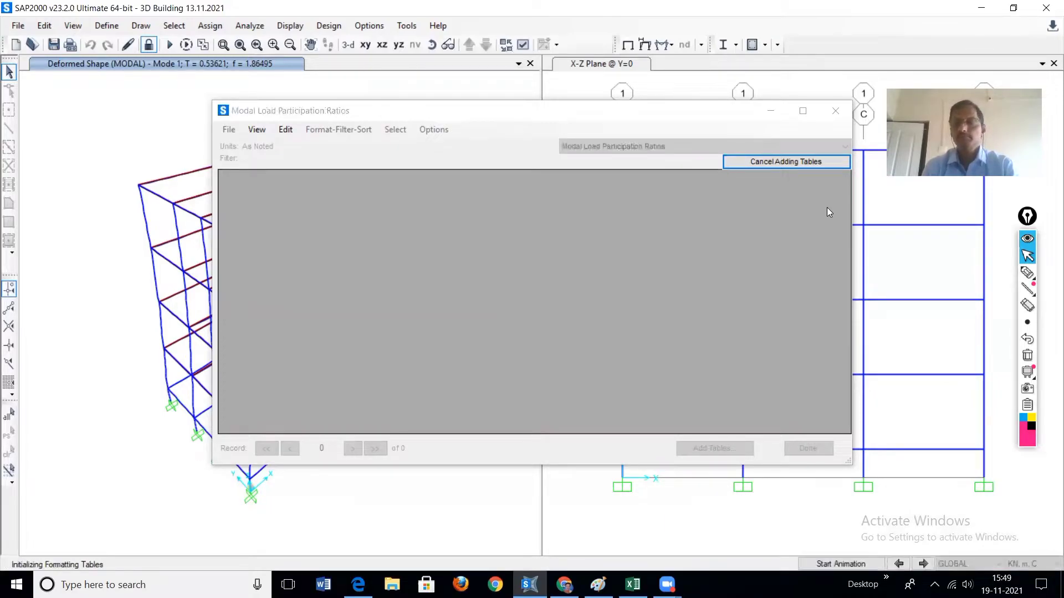
pyautogui.click(844, 147)
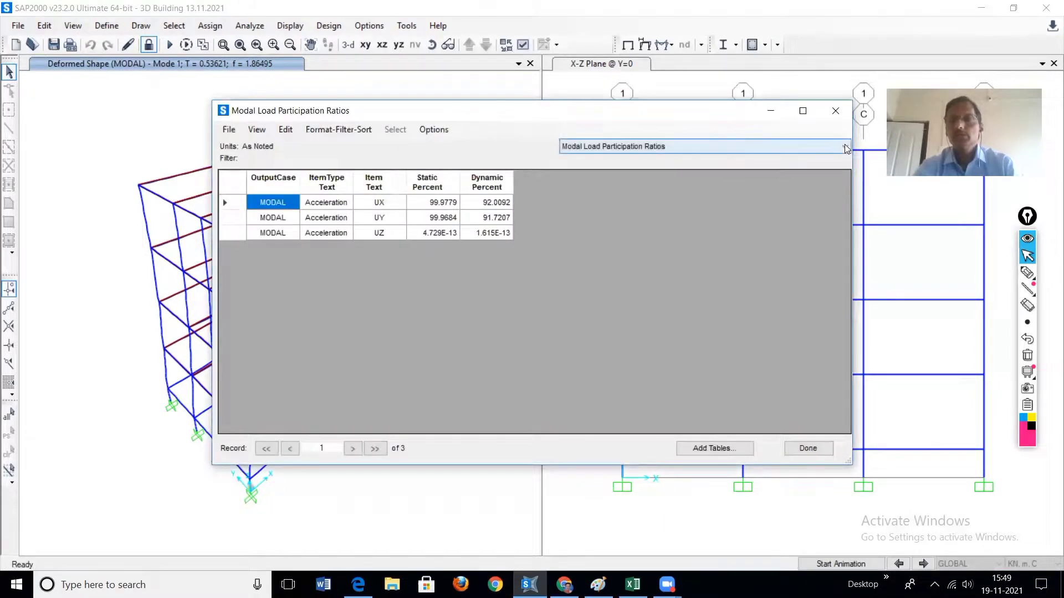
pyautogui.click(637, 170)
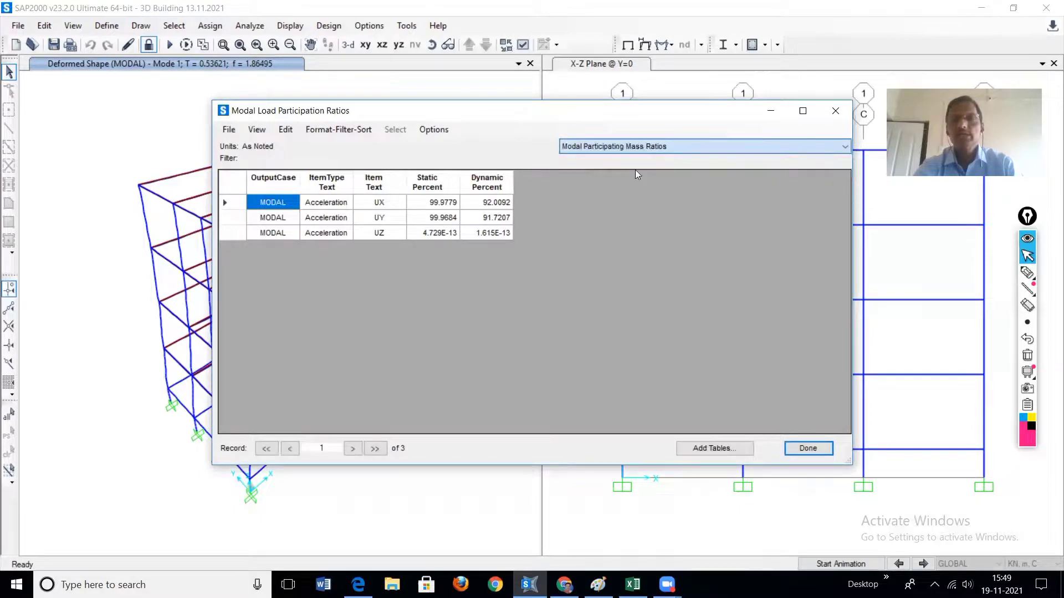
# Export the Modal Participating Mass Ratios table to Excel, and look over the Book1 workbook before returning to SAP2000.
pyautogui.click(226, 131)
pyautogui.moveTo(274, 145)
pyautogui.click(468, 147)
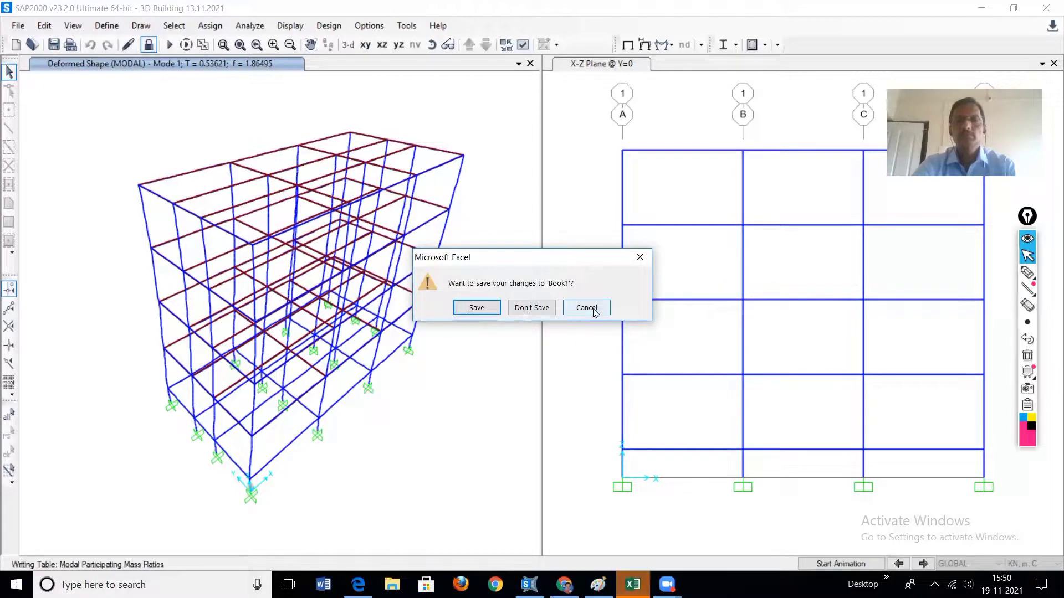
pyautogui.click(635, 535)
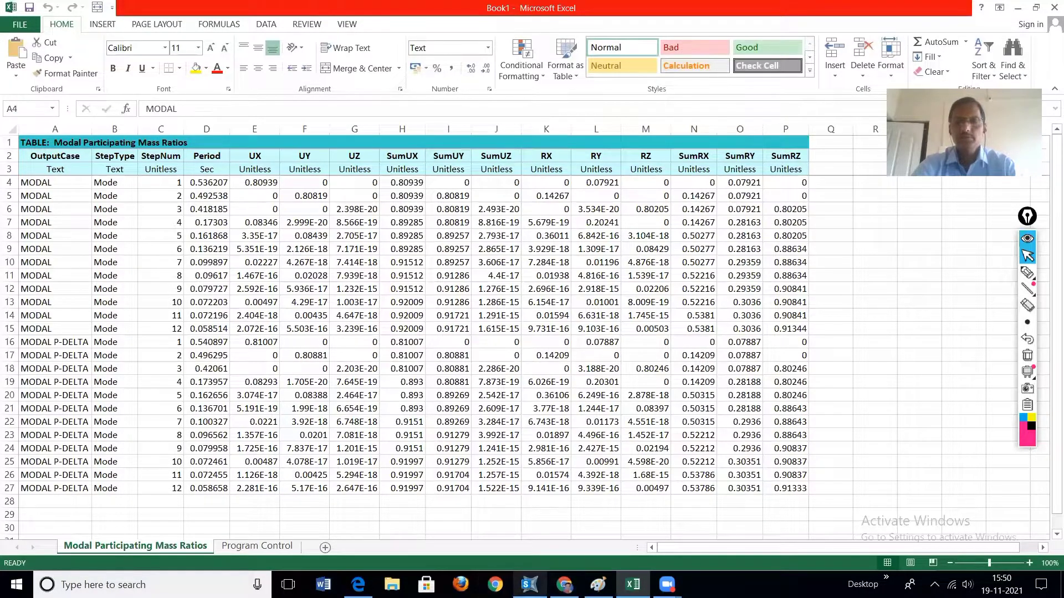
pyautogui.click(529, 585)
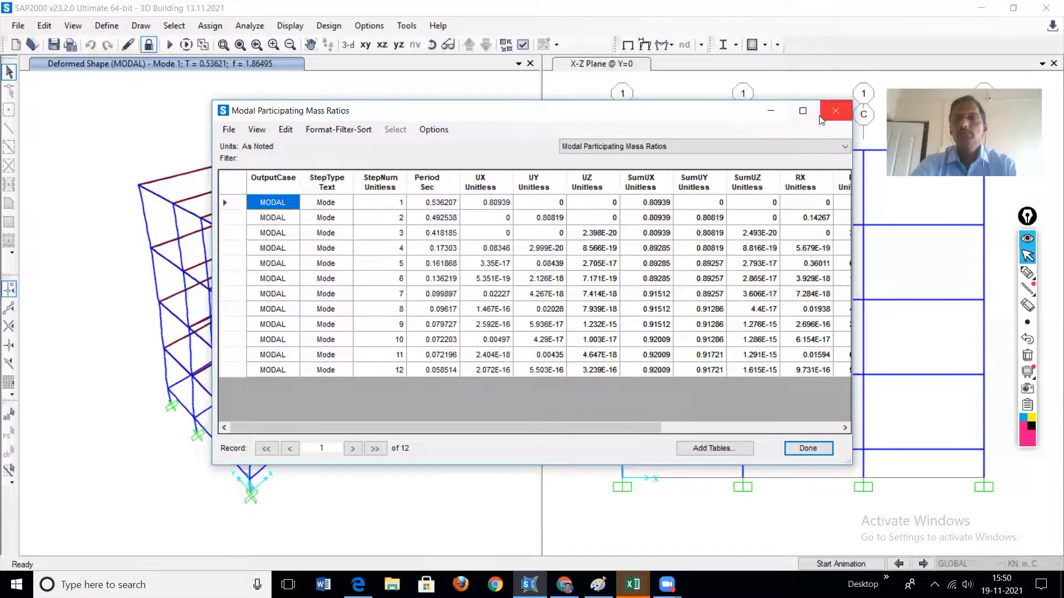
# Close the Modal Participating Mass Ratios table and unlock the model, accepting deletion of the analysis results.
pyautogui.click(841, 115)
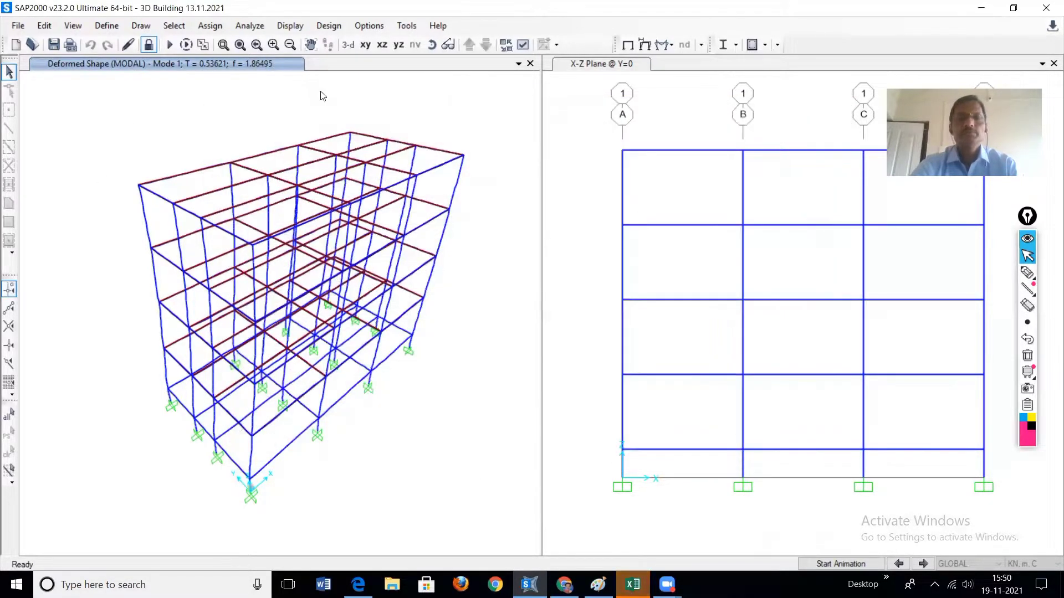
pyautogui.click(149, 45)
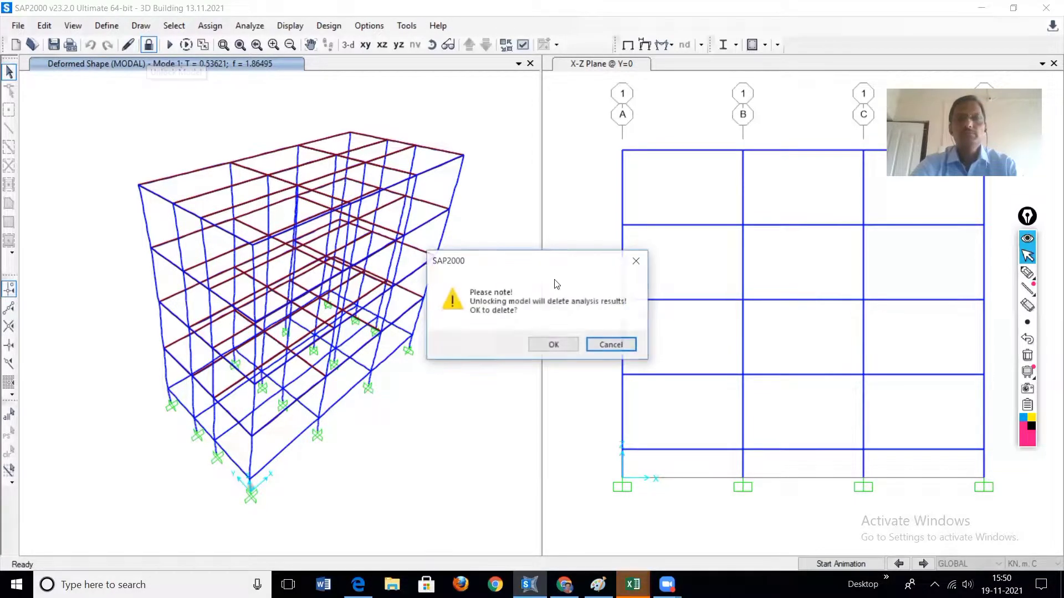
pyautogui.click(552, 344)
pyautogui.moveTo(633, 584)
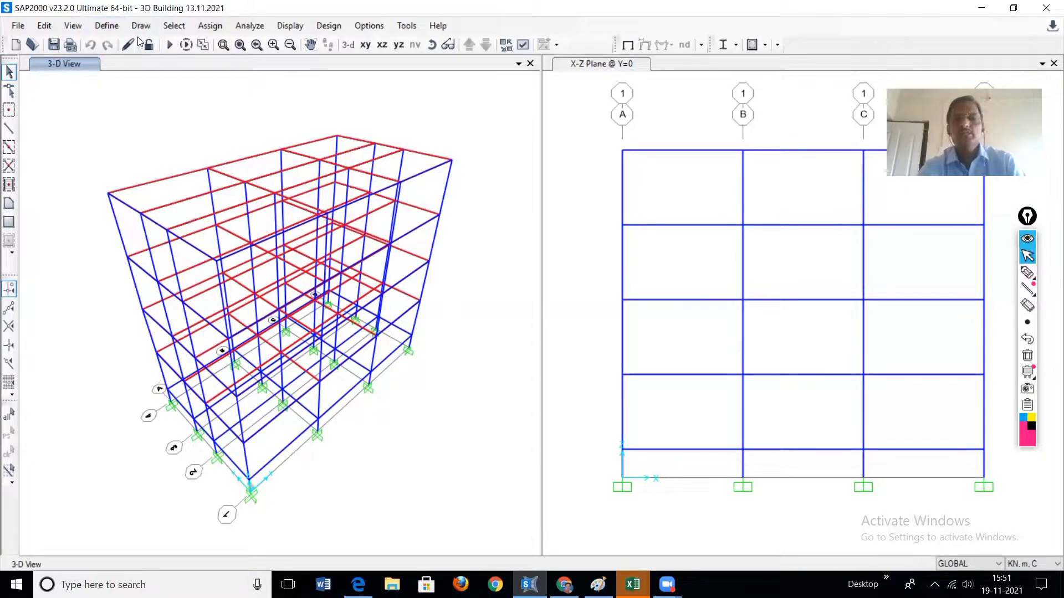
# Start adding a new response spectrum function of type IS 1893-2016.
pyautogui.click(107, 26)
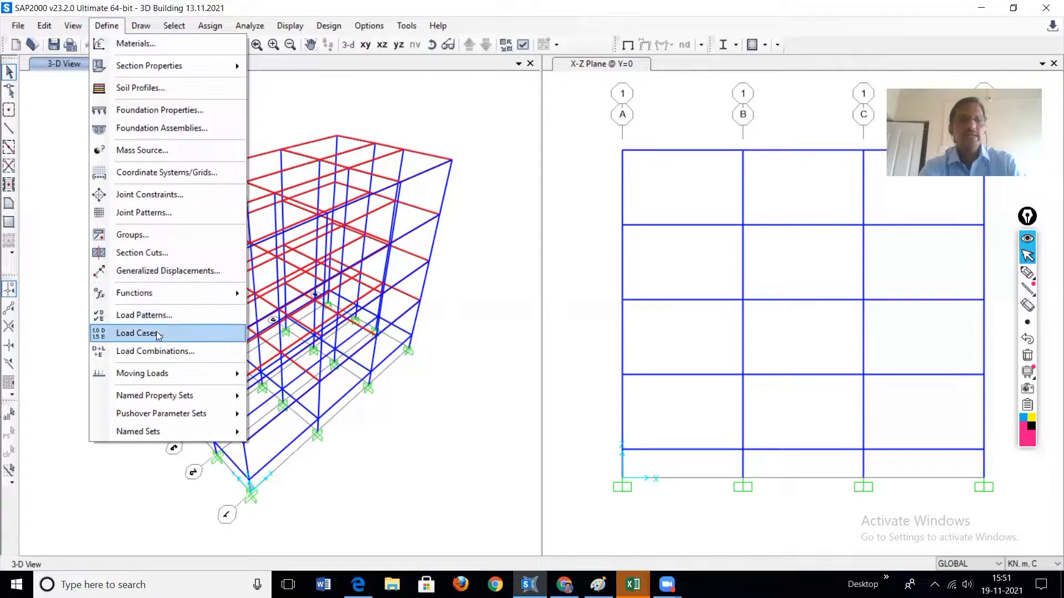
pyautogui.moveTo(149, 294)
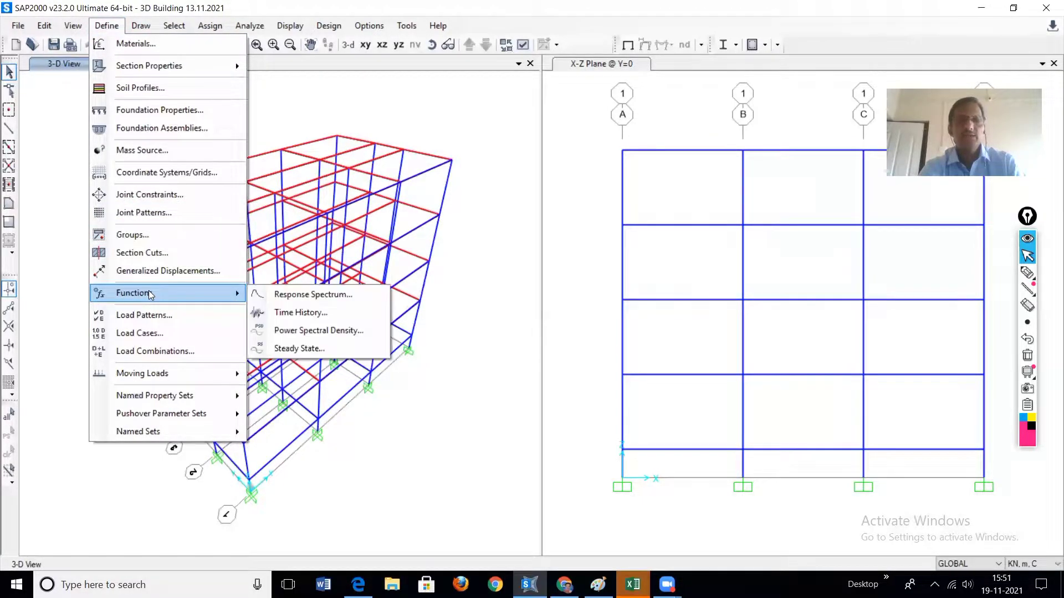
pyautogui.click(298, 296)
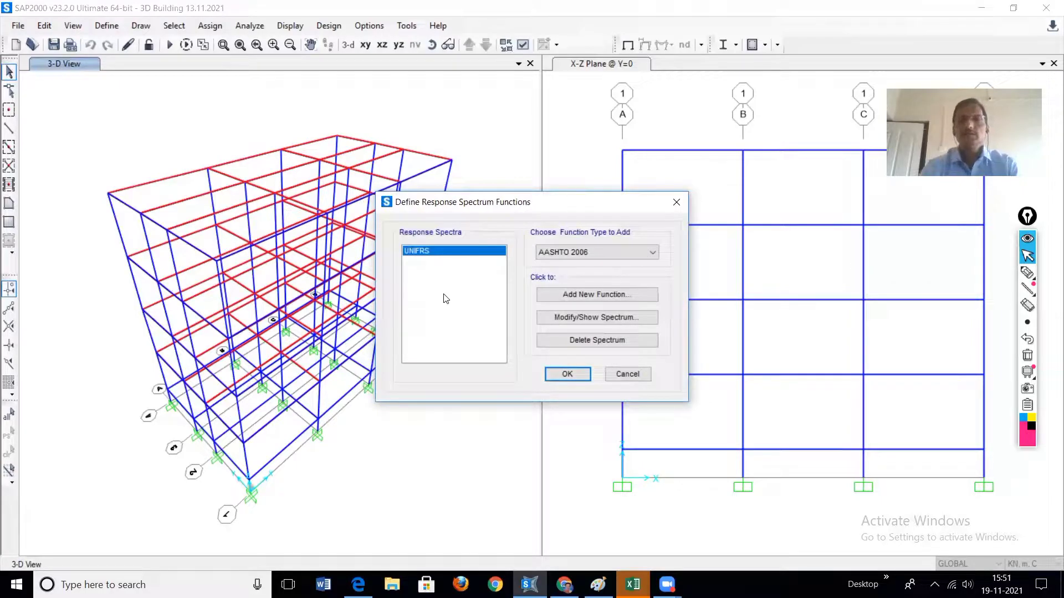
pyautogui.click(654, 253)
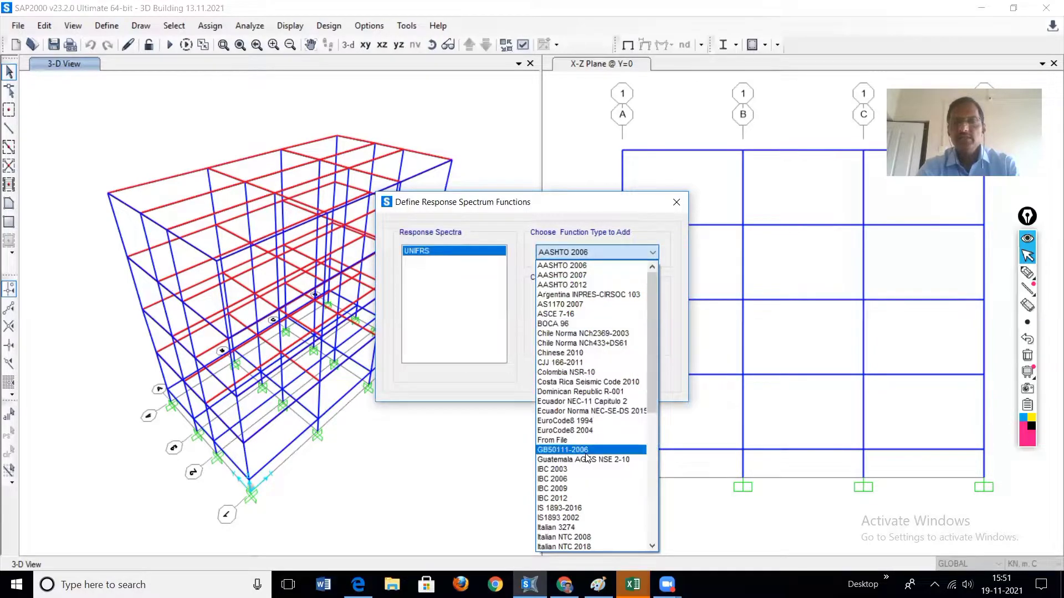
pyautogui.scroll(-3, 591, 382)
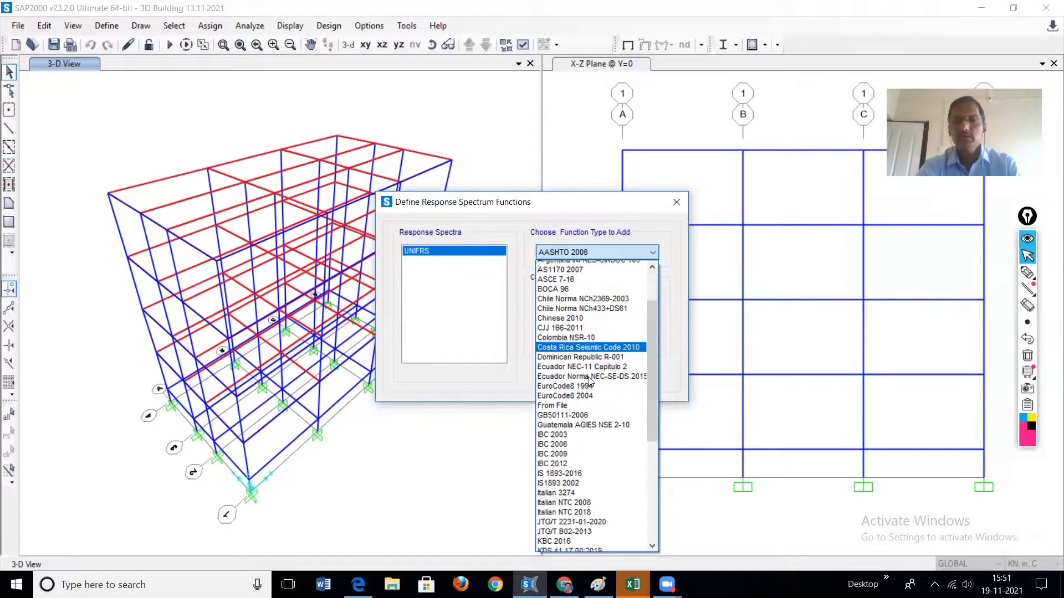
pyautogui.scroll(-6, 583, 401)
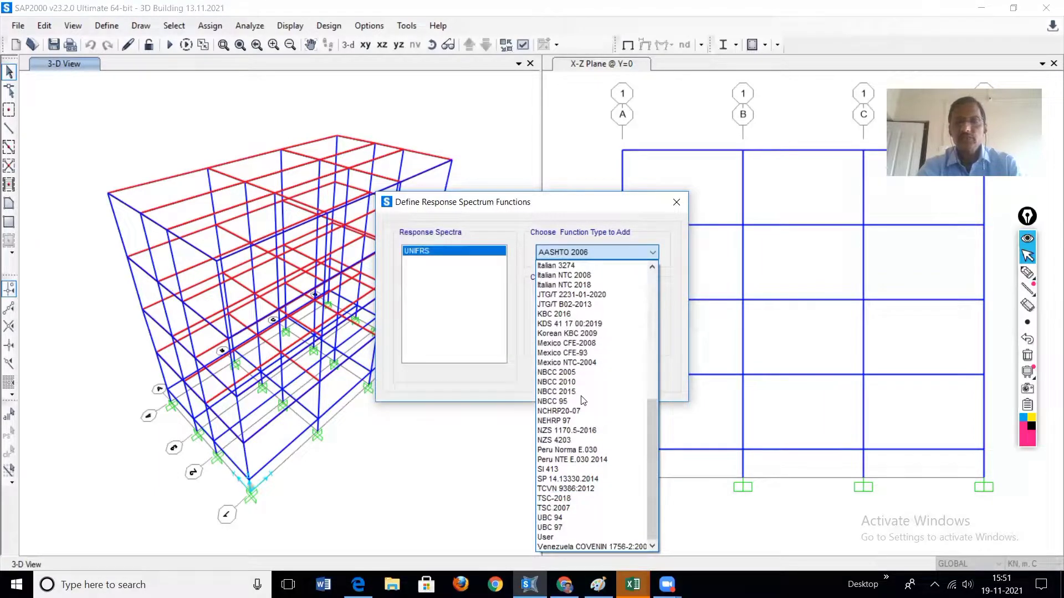
pyautogui.scroll(3, 582, 399)
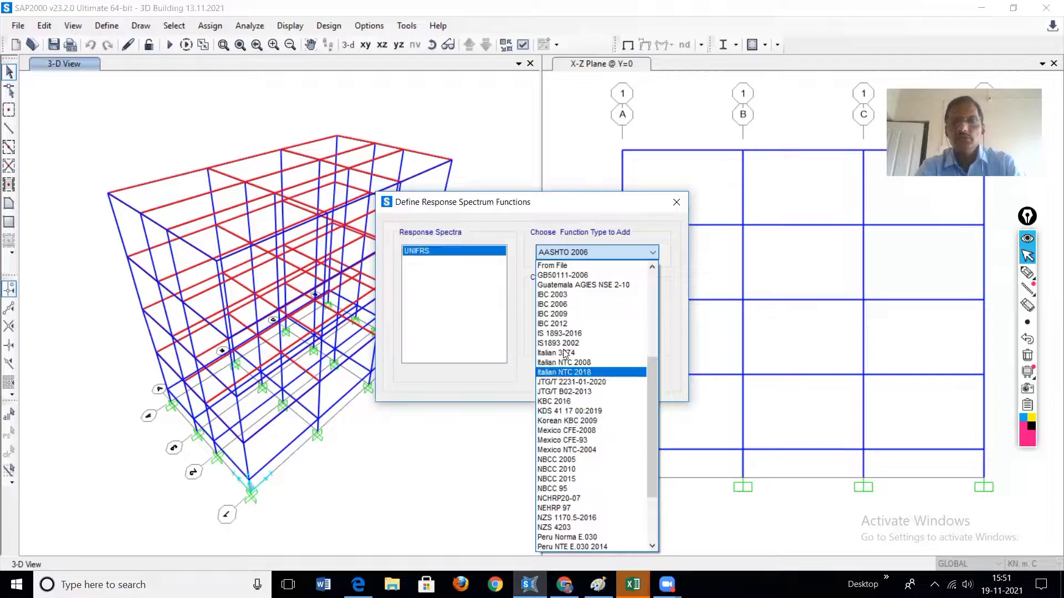
pyautogui.click(573, 335)
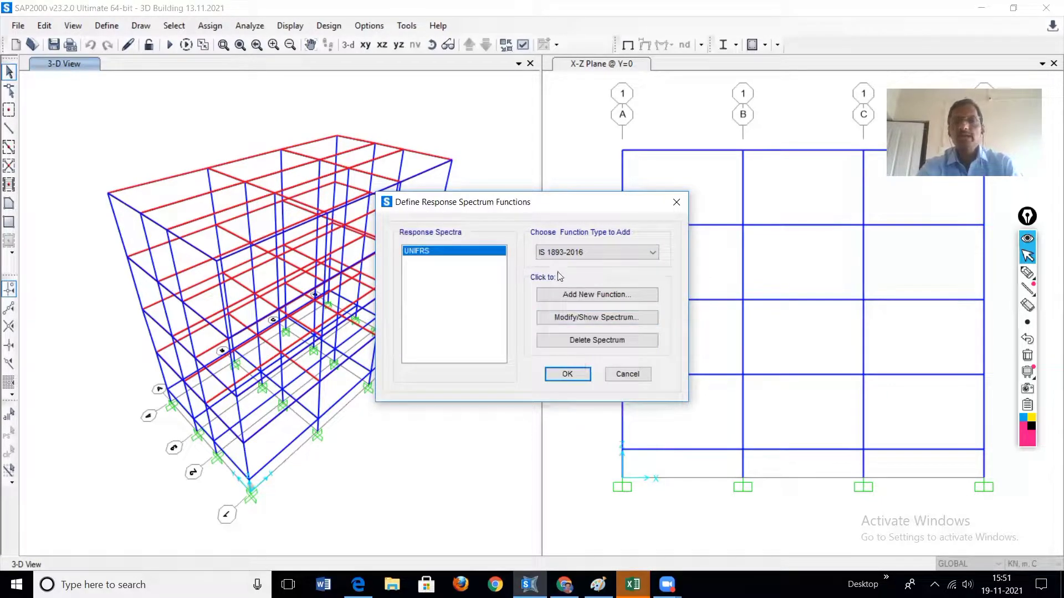
pyautogui.click(593, 294)
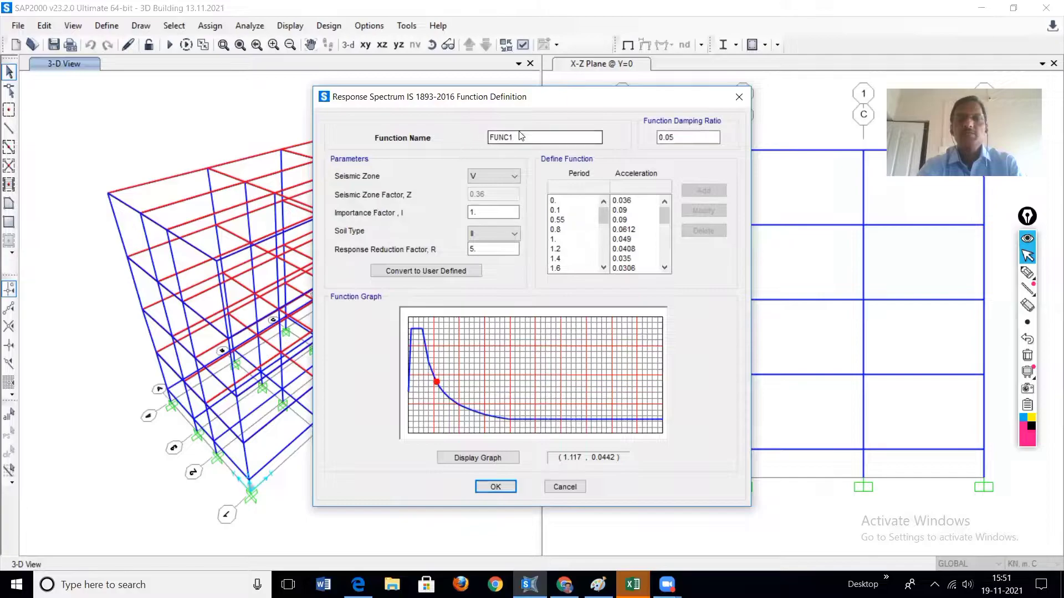
# Name the response spectrum function IS1893-2016 and set seismic zone IV with soil type II.
pyautogui.moveTo(518, 137); pyautogui.dragTo(486, 139)
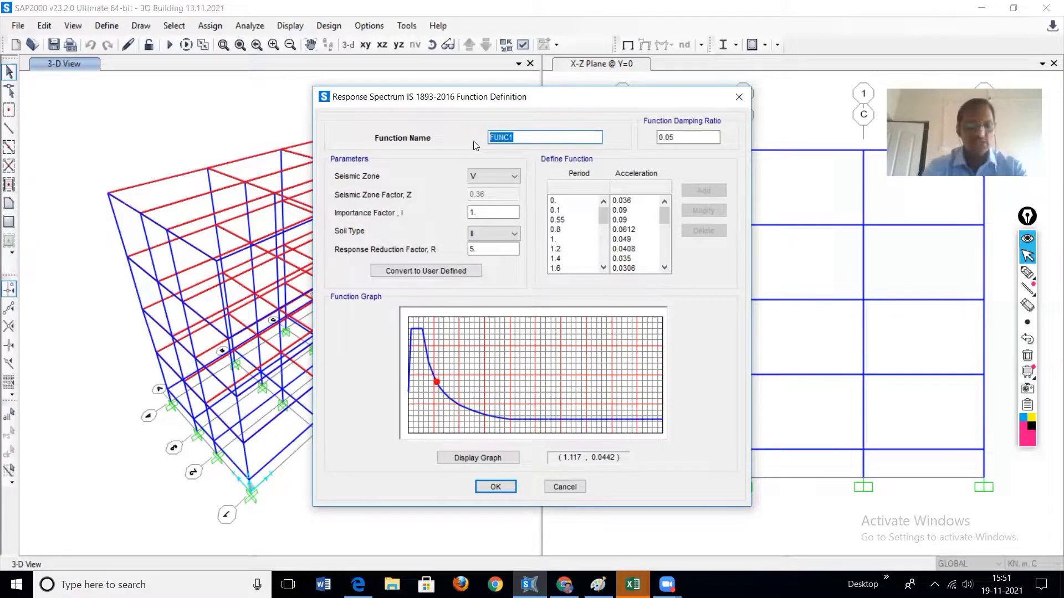
pyautogui.press('BackSpace')
pyautogui.write('IS1893-2016')
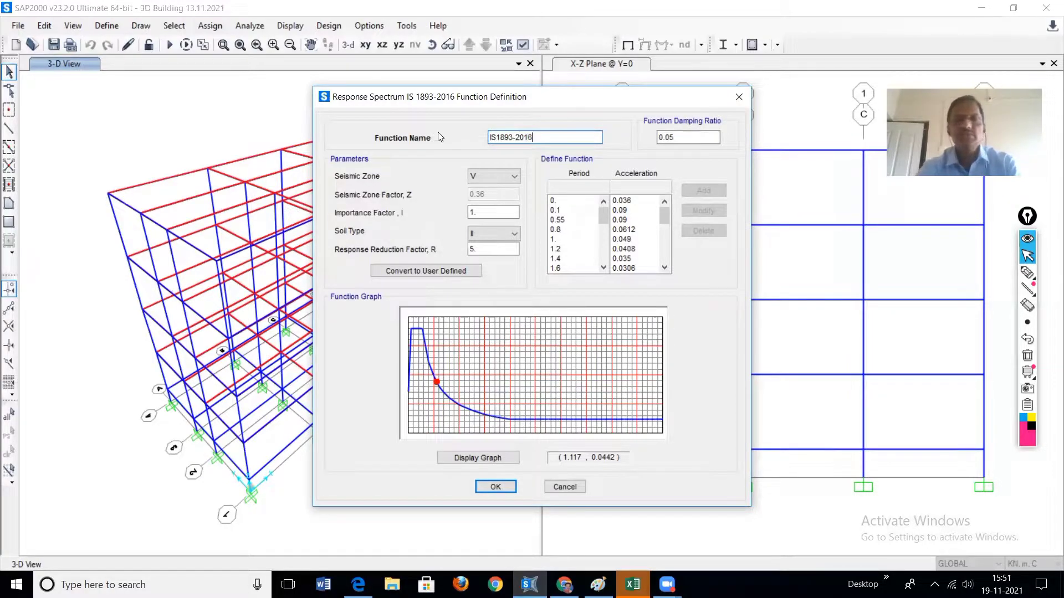
pyautogui.click(514, 177)
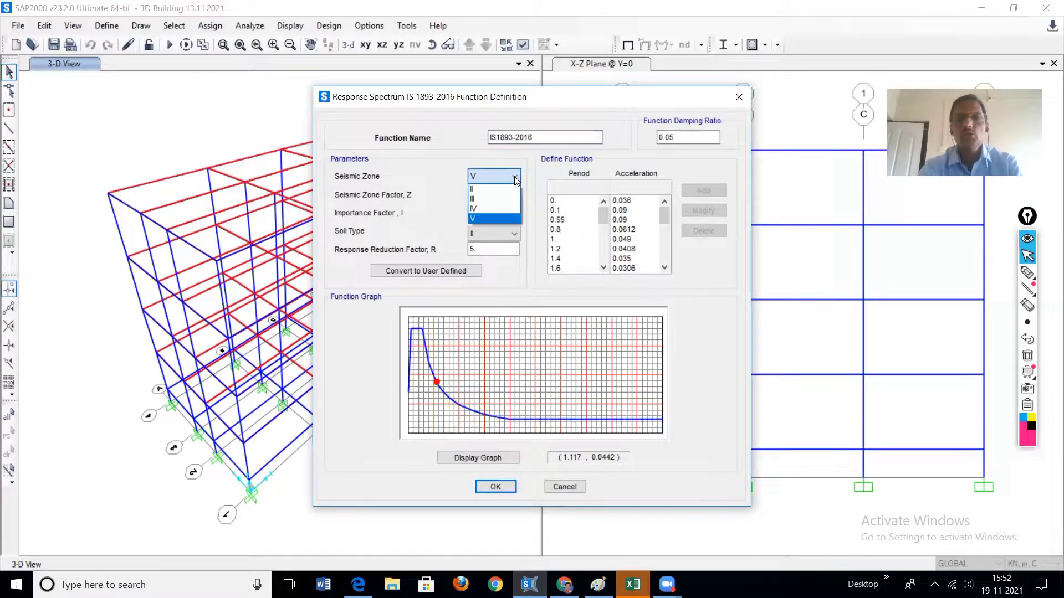
pyautogui.click(483, 209)
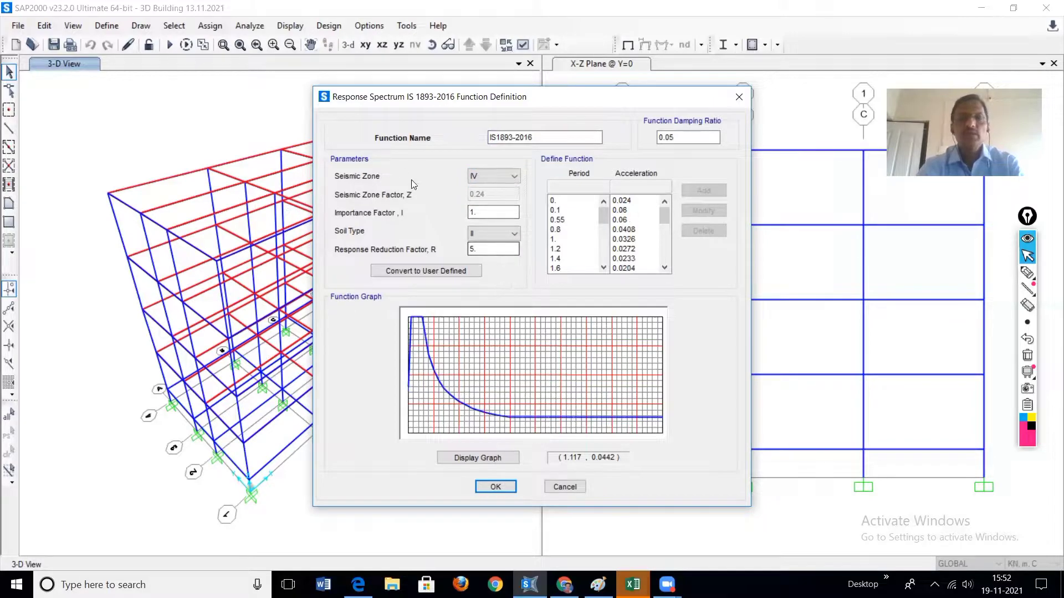
pyautogui.click(479, 212)
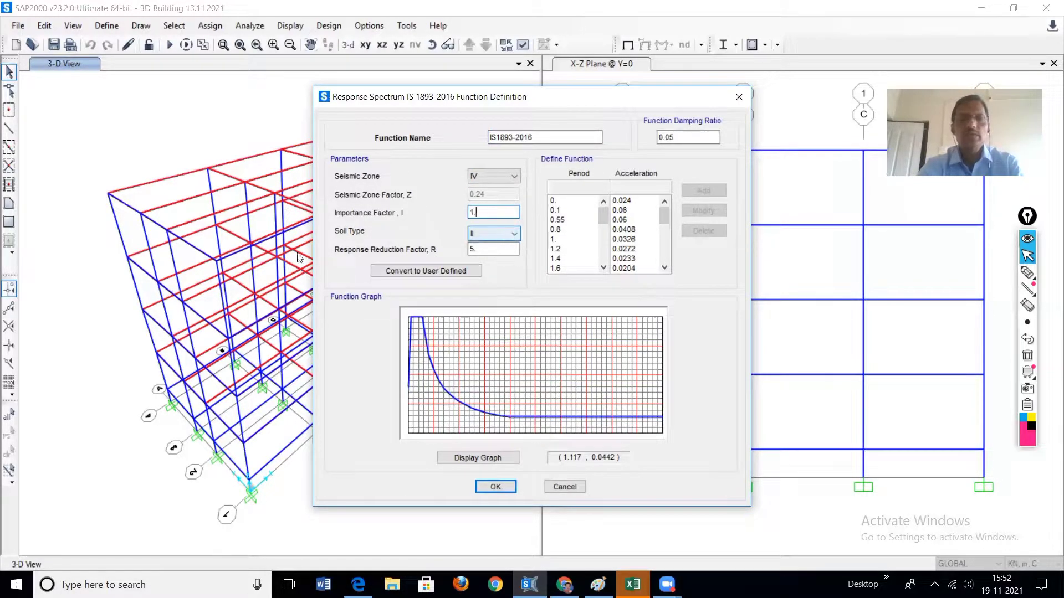
pyautogui.click(514, 234)
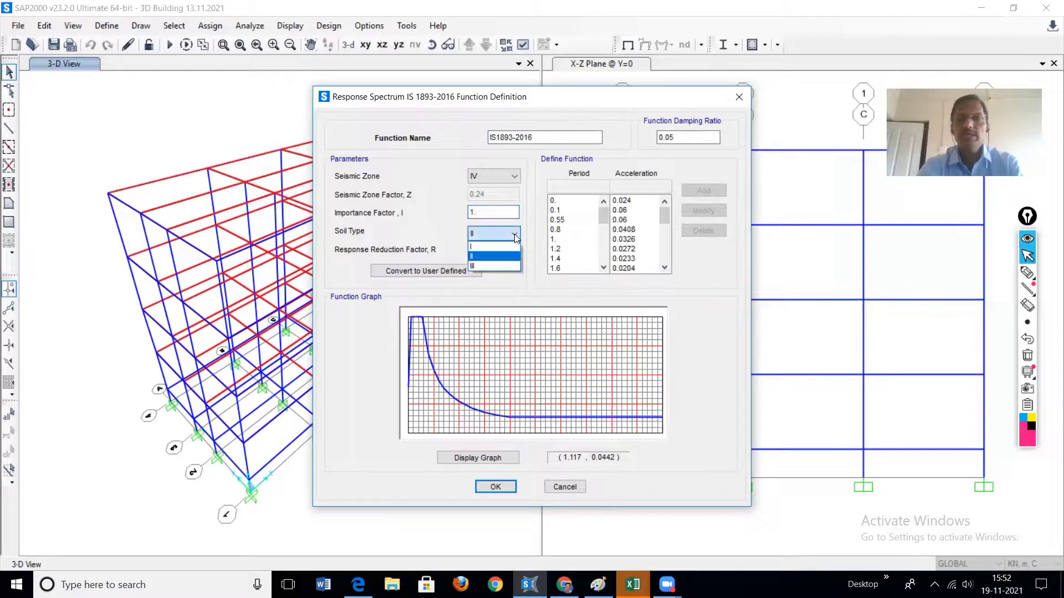
pyautogui.click(480, 257)
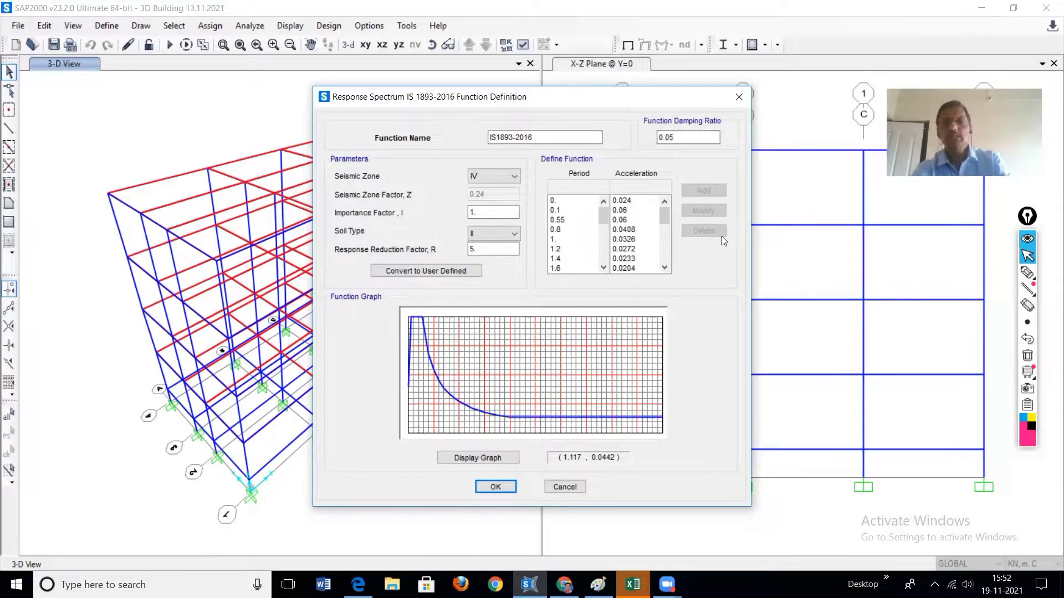
# Mark the seismic parameters, damping ratio and period and acceleration columns with the annotation pen, and clear all the marks.
pyautogui.moveTo(1028, 273)
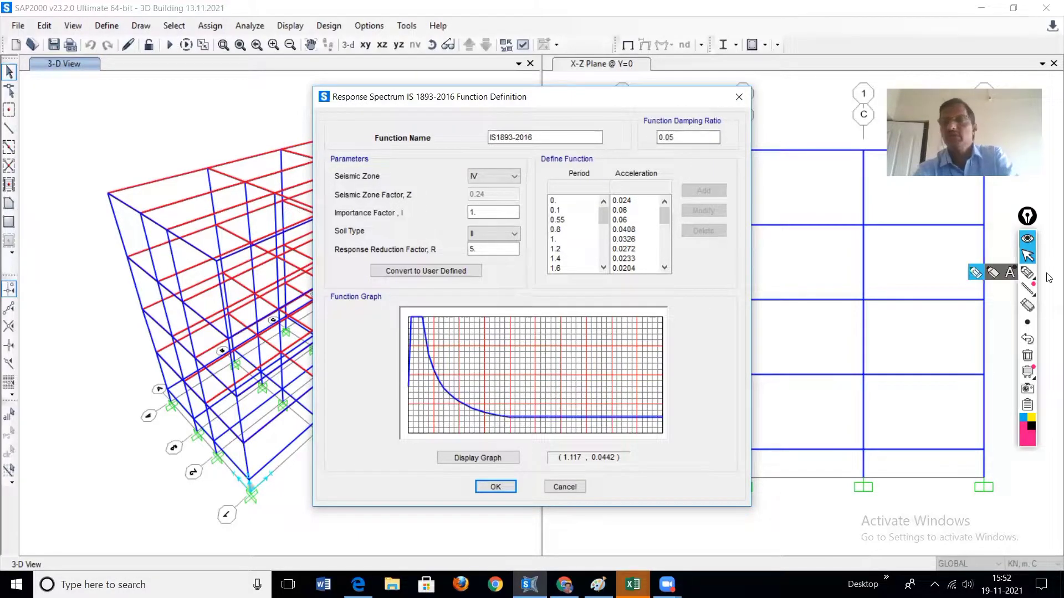
pyautogui.click(974, 276)
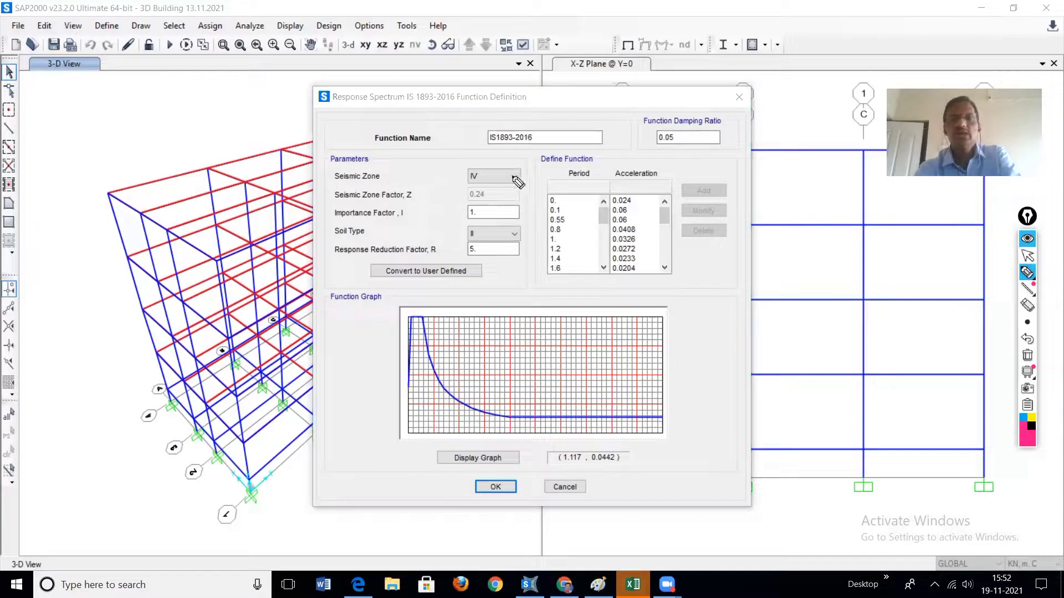
pyautogui.moveTo(314, 171); pyautogui.dragTo(349, 172)
pyautogui.moveTo(456, 163); pyautogui.dragTo(468, 169)
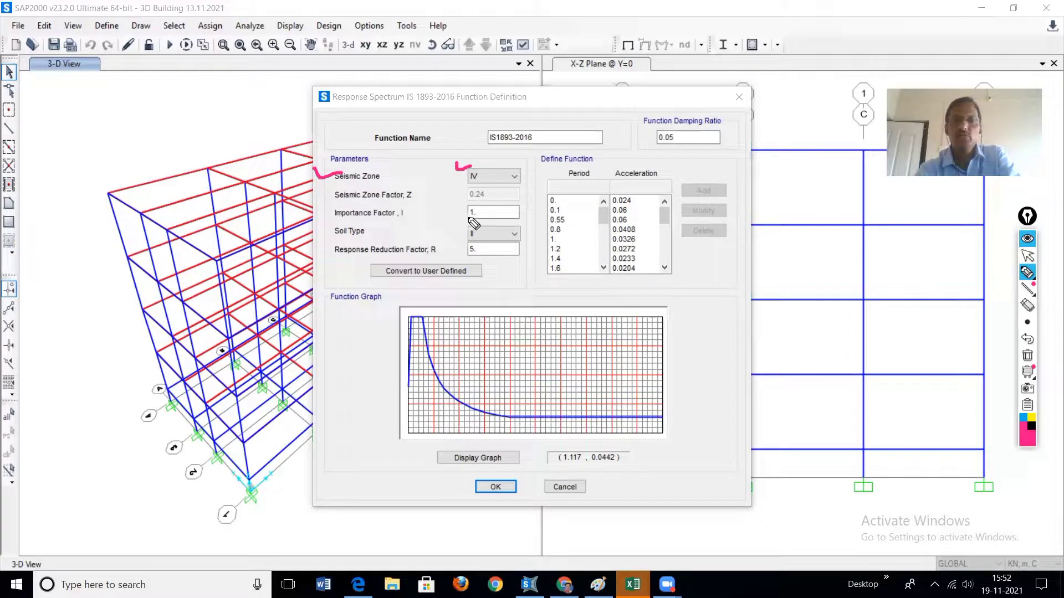
pyautogui.moveTo(442, 209)
pyautogui.mouseDown()
pyautogui.moveTo(460, 208)
pyautogui.moveTo(457, 253)
pyautogui.moveTo(469, 244)
pyautogui.mouseUp()
pyautogui.moveTo(678, 129)
pyautogui.mouseDown()
pyautogui.moveTo(654, 148)
pyautogui.moveTo(672, 149)
pyautogui.moveTo(682, 133)
pyautogui.mouseUp()
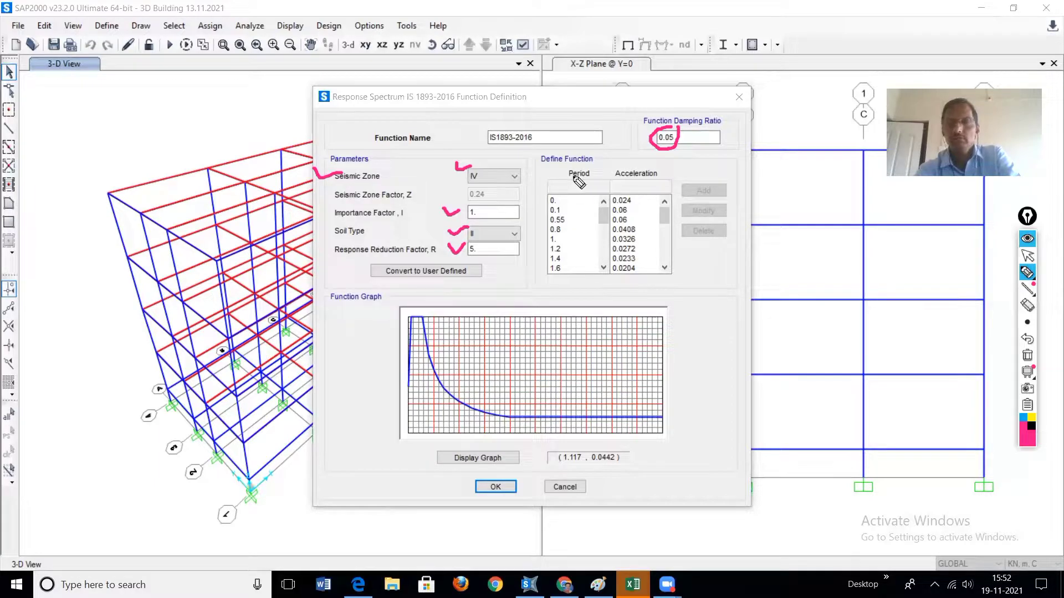
pyautogui.moveTo(564, 192)
pyautogui.mouseDown()
pyautogui.moveTo(568, 199)
pyautogui.moveTo(571, 181)
pyautogui.mouseUp()
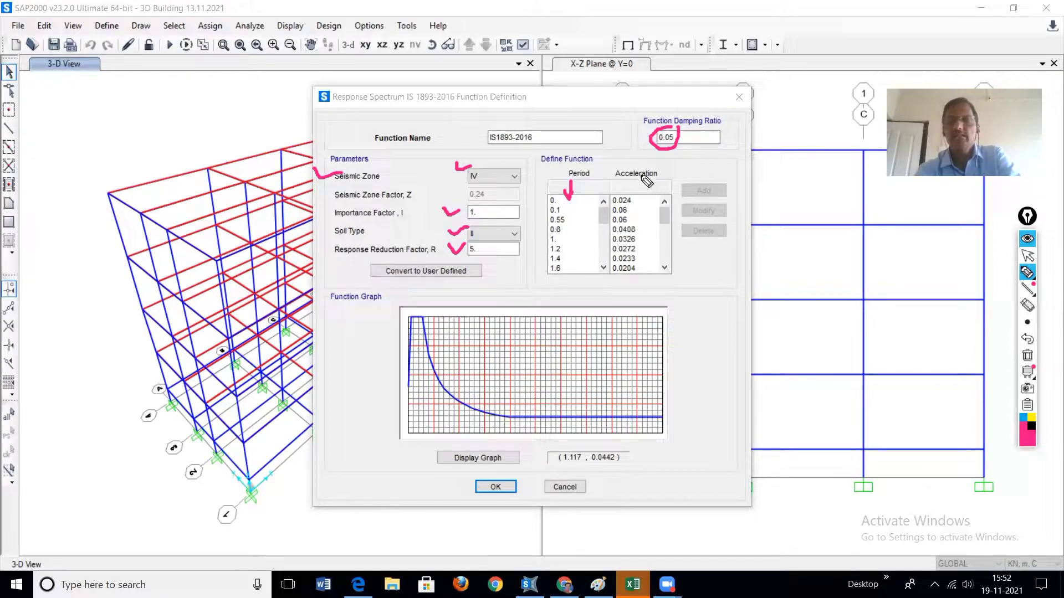
pyautogui.moveTo(640, 179); pyautogui.dragTo(640, 193)
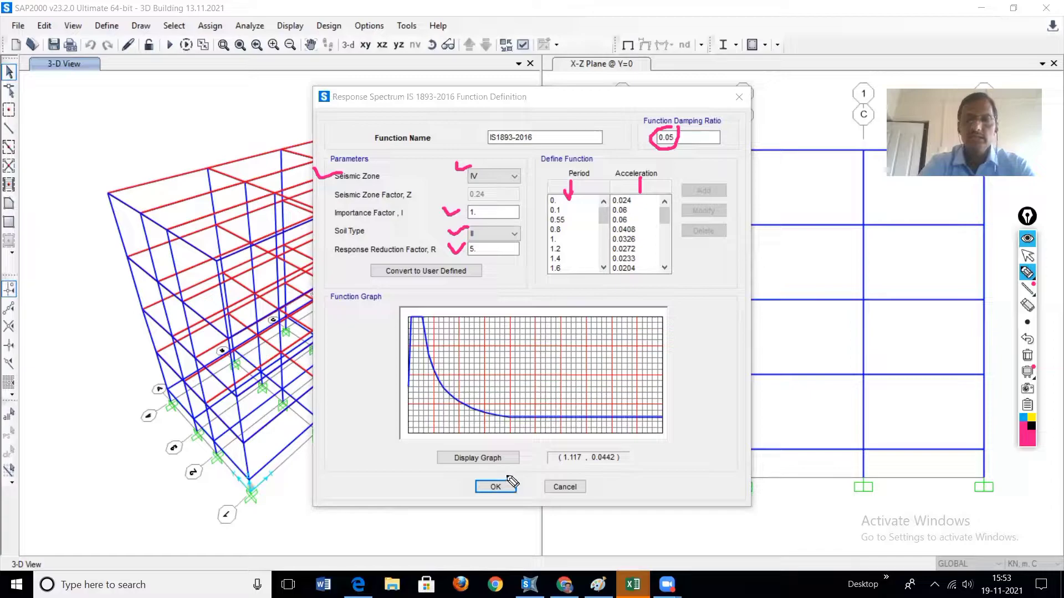
pyautogui.moveTo(501, 466)
pyautogui.mouseDown()
pyautogui.moveTo(485, 487)
pyautogui.moveTo(498, 498)
pyautogui.moveTo(505, 481)
pyautogui.mouseUp()
pyautogui.click(1028, 256)
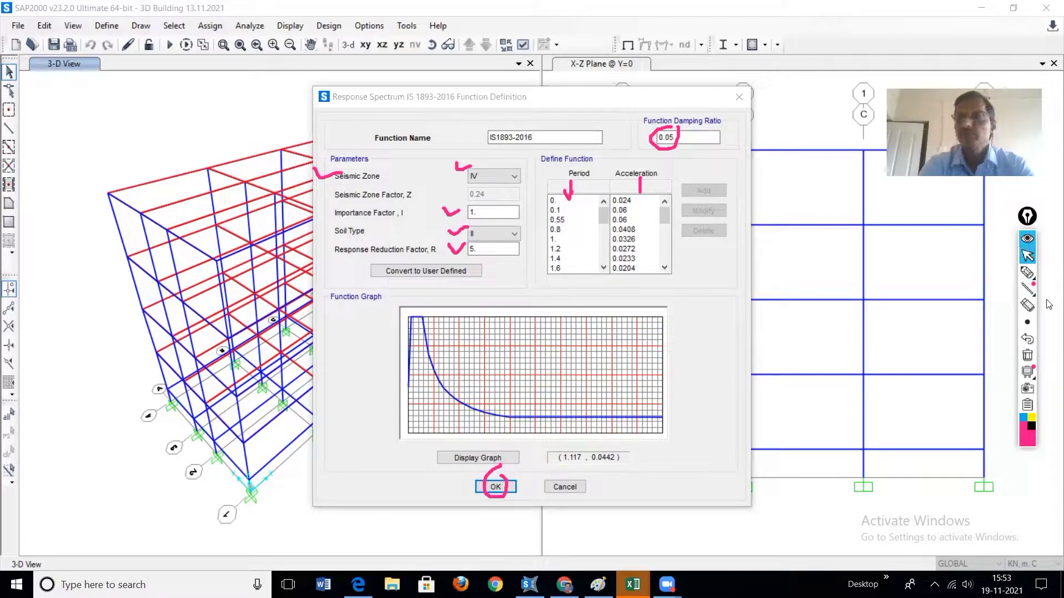
pyautogui.click(1027, 355)
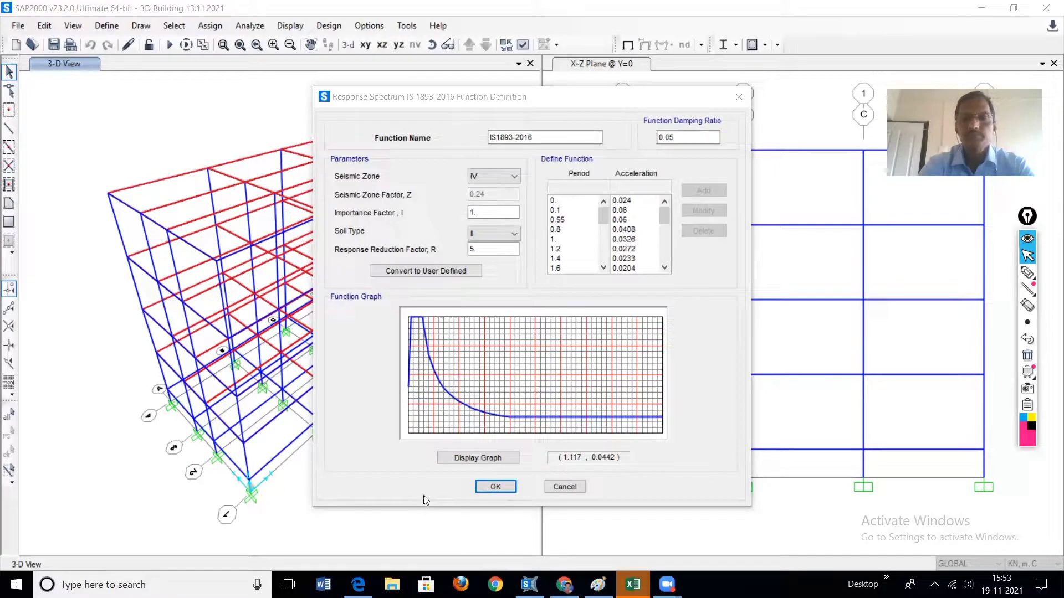
# Accept the IS1893-2016 function definition and finish defining response spectrum functions.
pyautogui.click(495, 486)
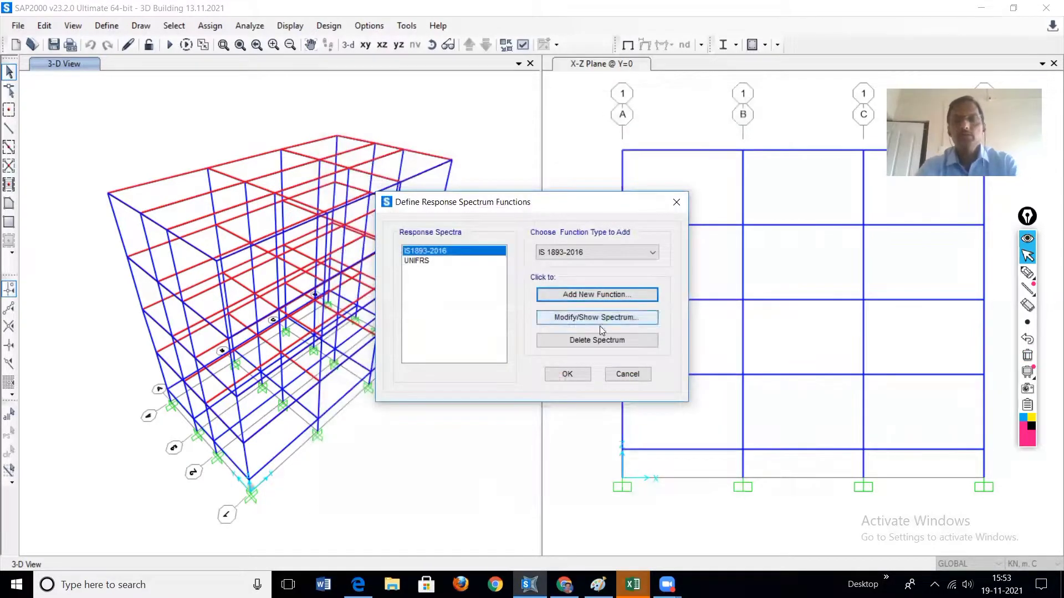
pyautogui.click(581, 375)
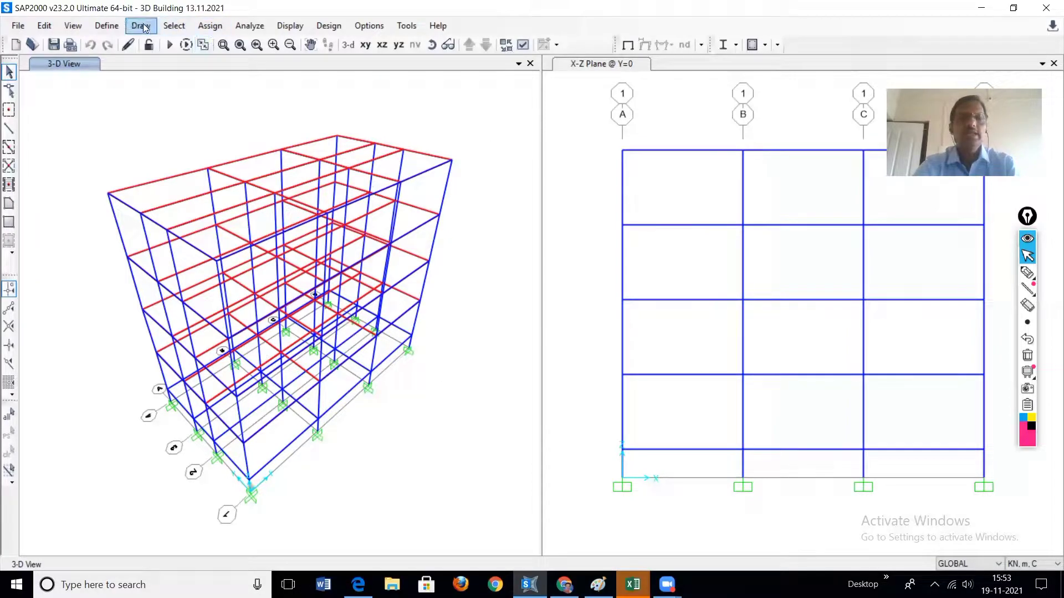
# Add a new load case and name it RSP X.
pyautogui.click(107, 26)
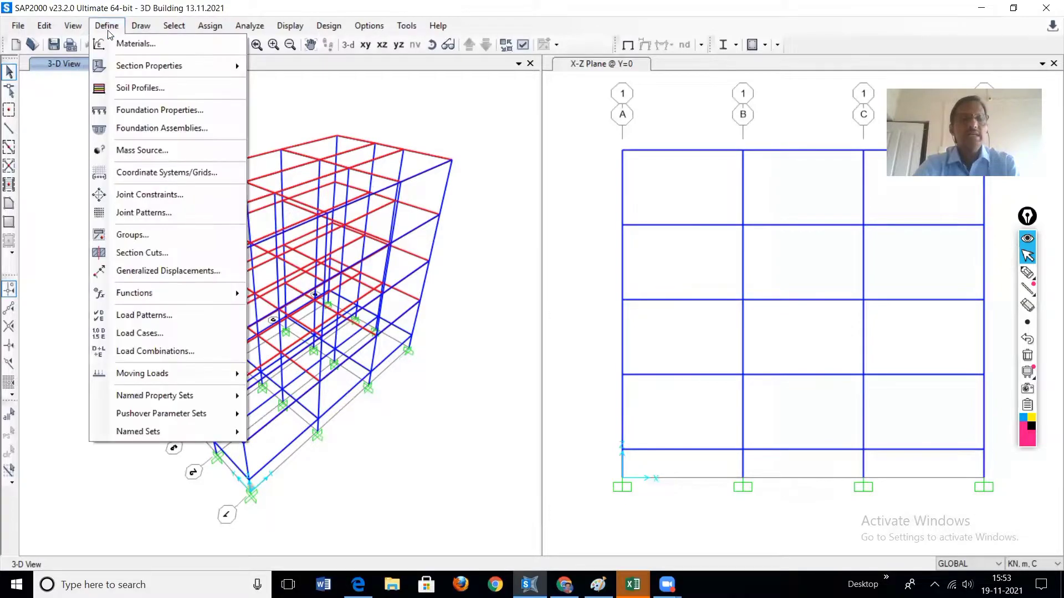
pyautogui.click(148, 335)
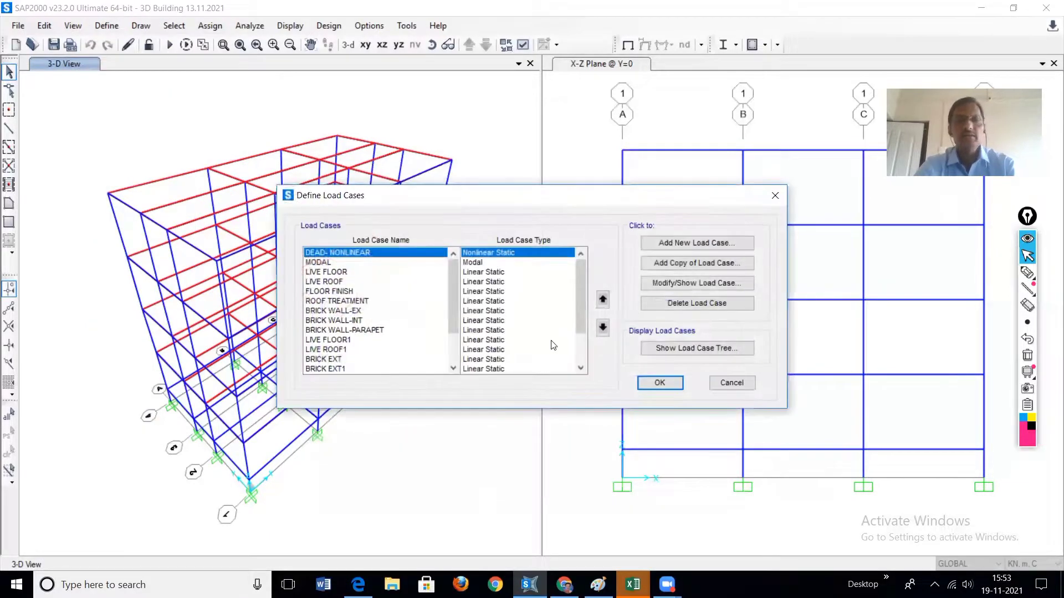
pyautogui.click(702, 247)
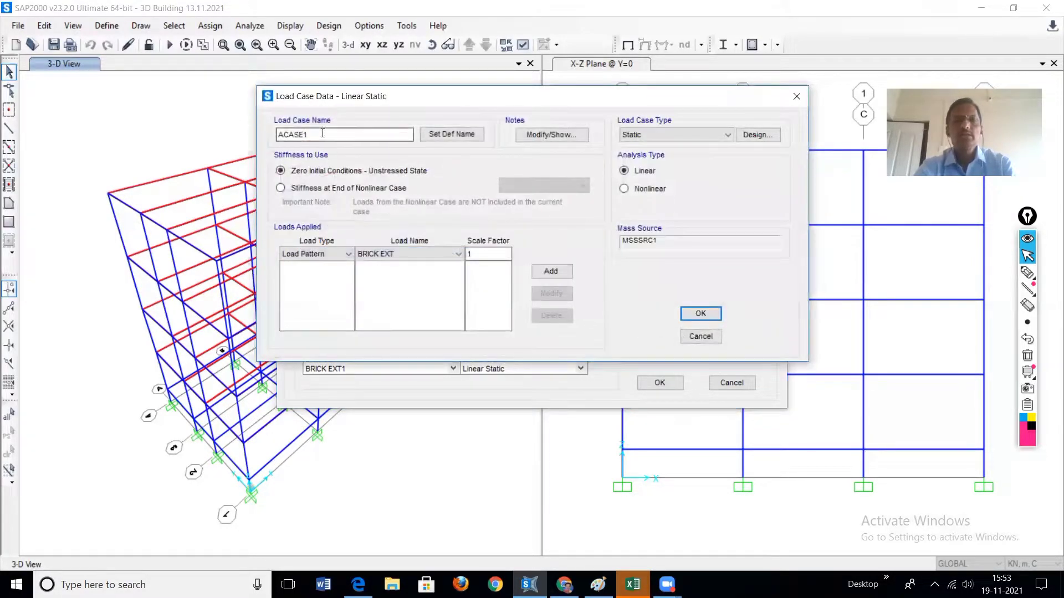
pyautogui.moveTo(310, 134); pyautogui.dragTo(249, 140)
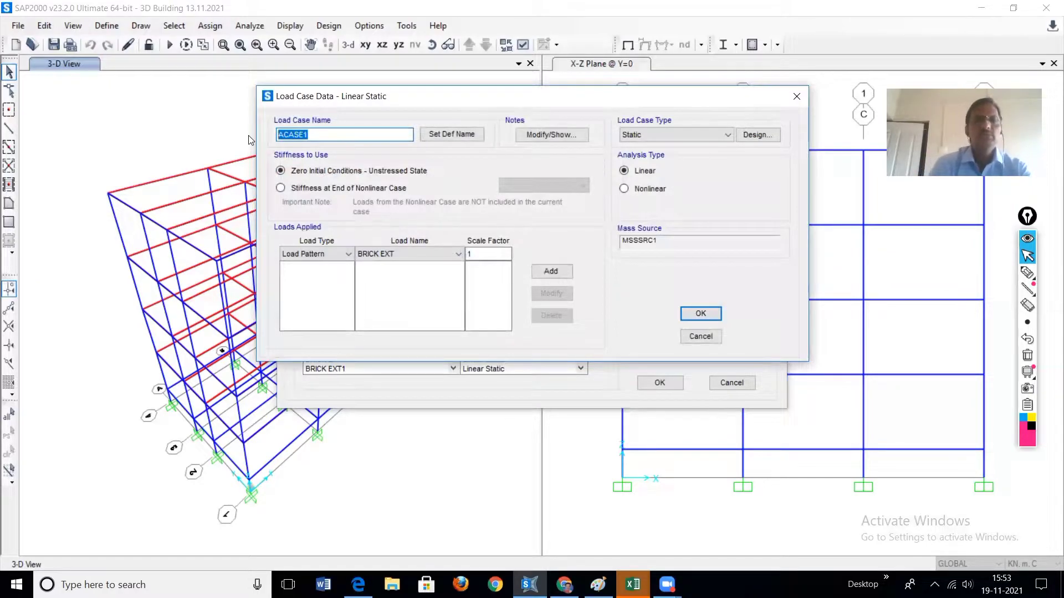
pyautogui.write('RSP')
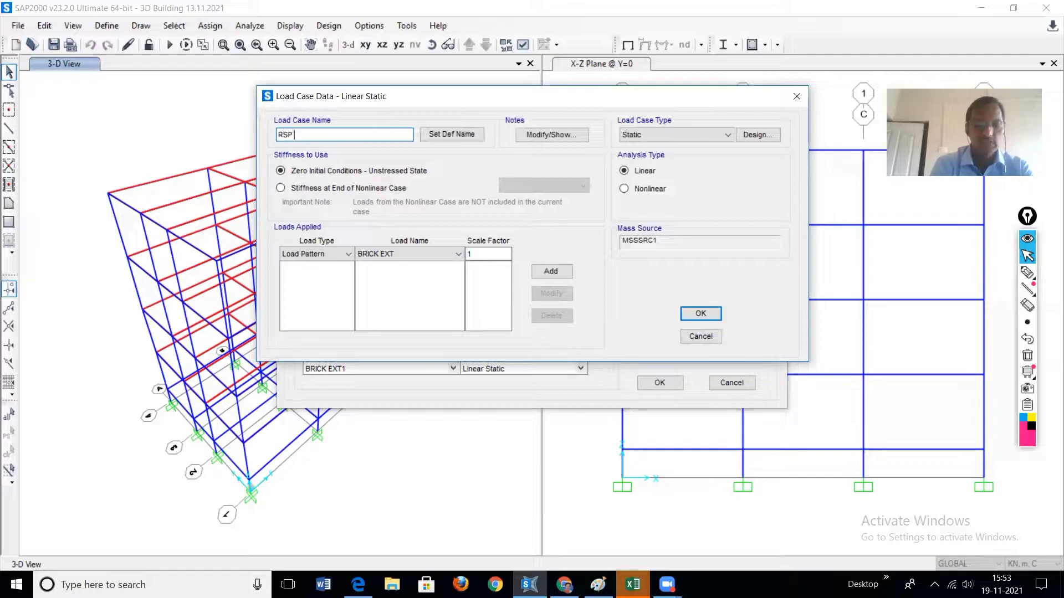
pyautogui.write(' X')
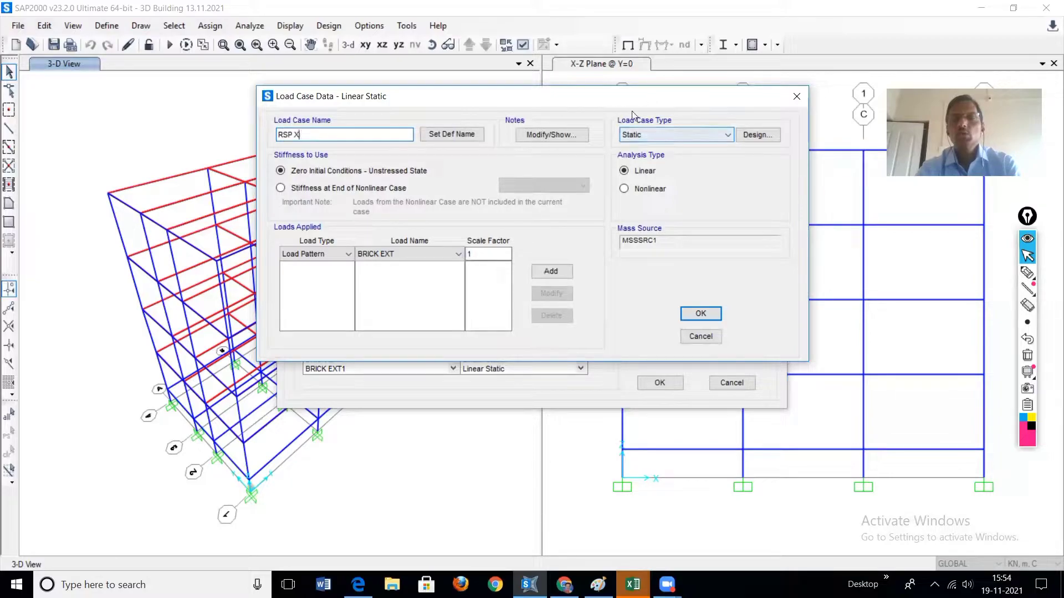
# Set the load case type of RSP X to Response Spectrum.
pyautogui.click(728, 135)
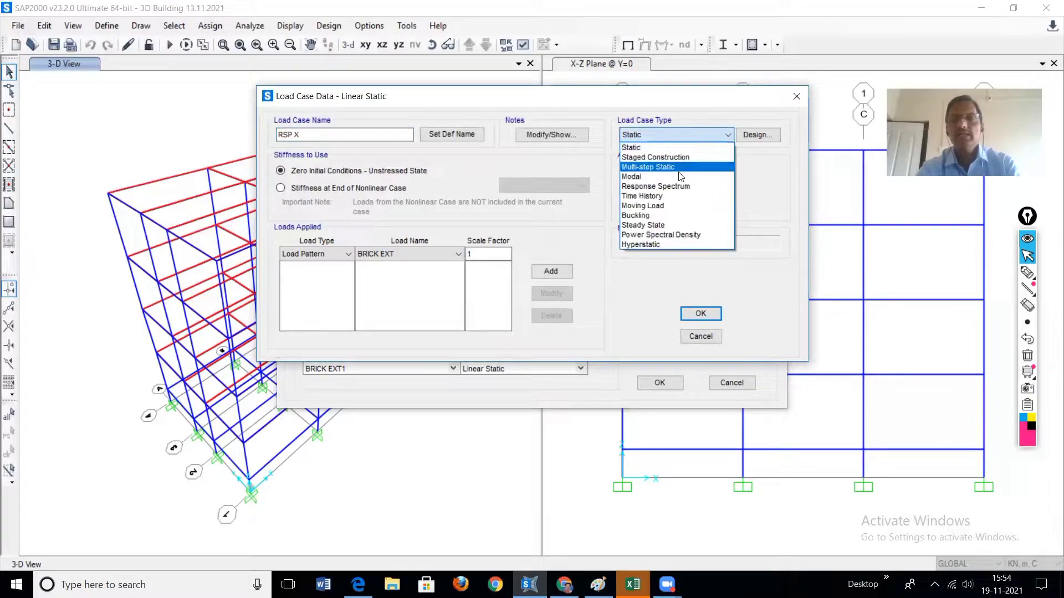
pyautogui.click(679, 187)
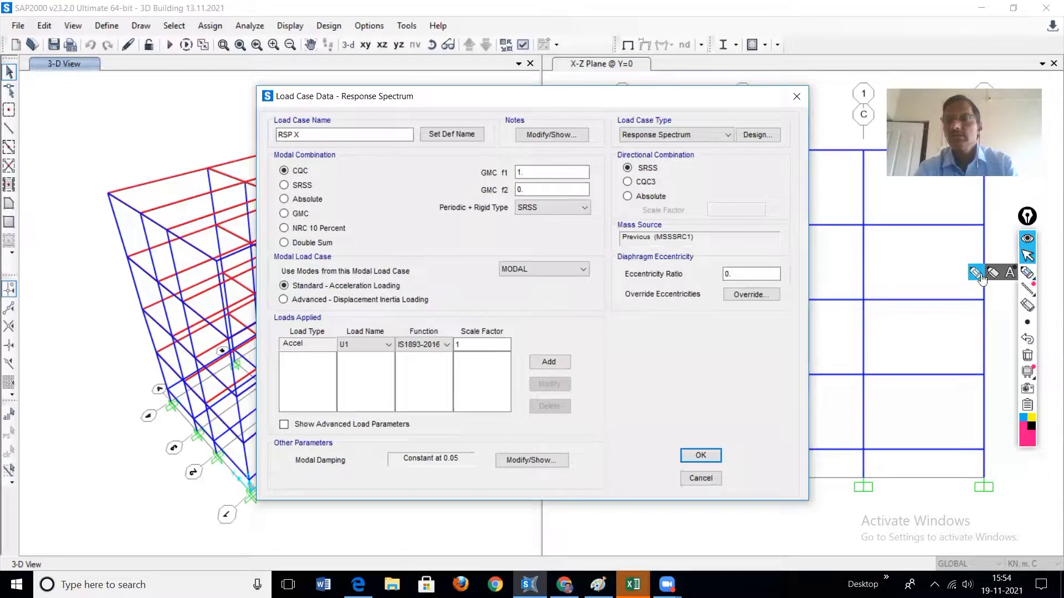
# Mark the modal combination heading and the directional combination heading and options with the annotation pen.
pyautogui.click(1027, 272)
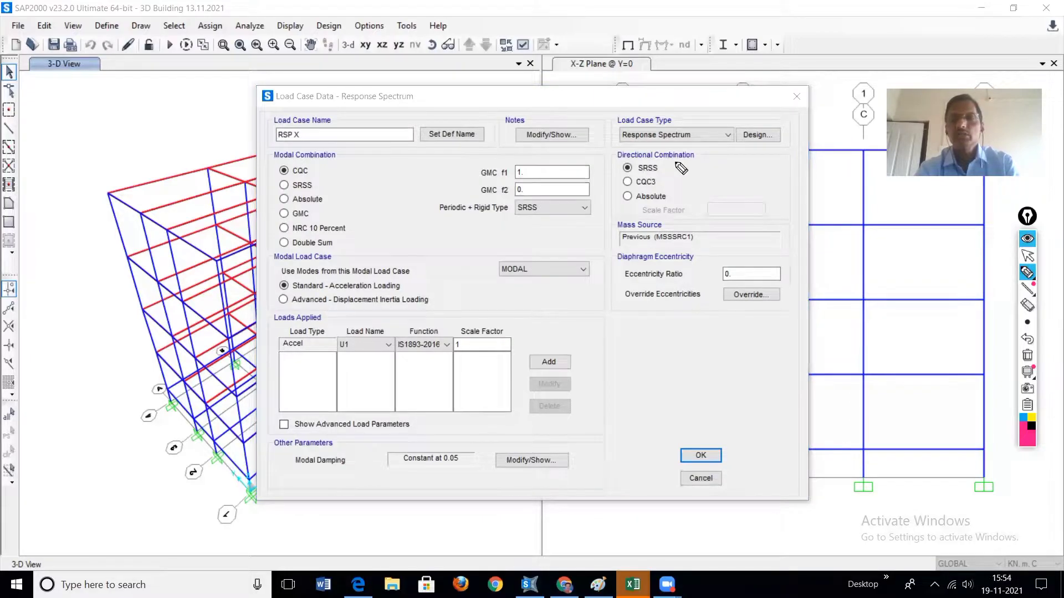
pyautogui.moveTo(670, 163); pyautogui.dragTo(704, 159)
pyautogui.moveTo(274, 161); pyautogui.dragTo(318, 159)
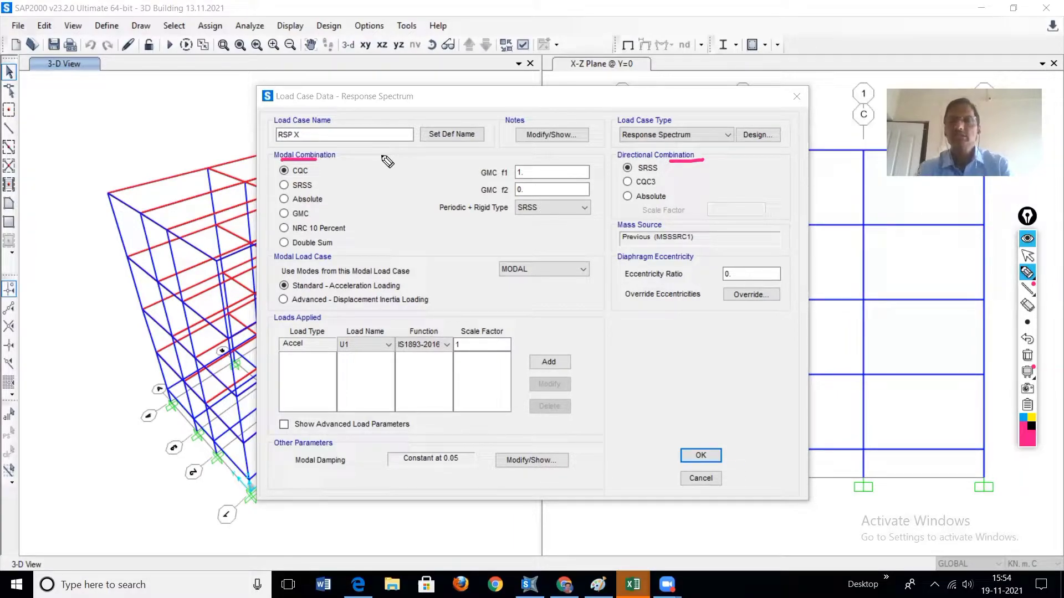
pyautogui.moveTo(660, 172)
pyautogui.mouseDown()
pyautogui.moveTo(669, 169)
pyautogui.moveTo(680, 197)
pyautogui.moveTo(695, 195)
pyautogui.mouseUp()
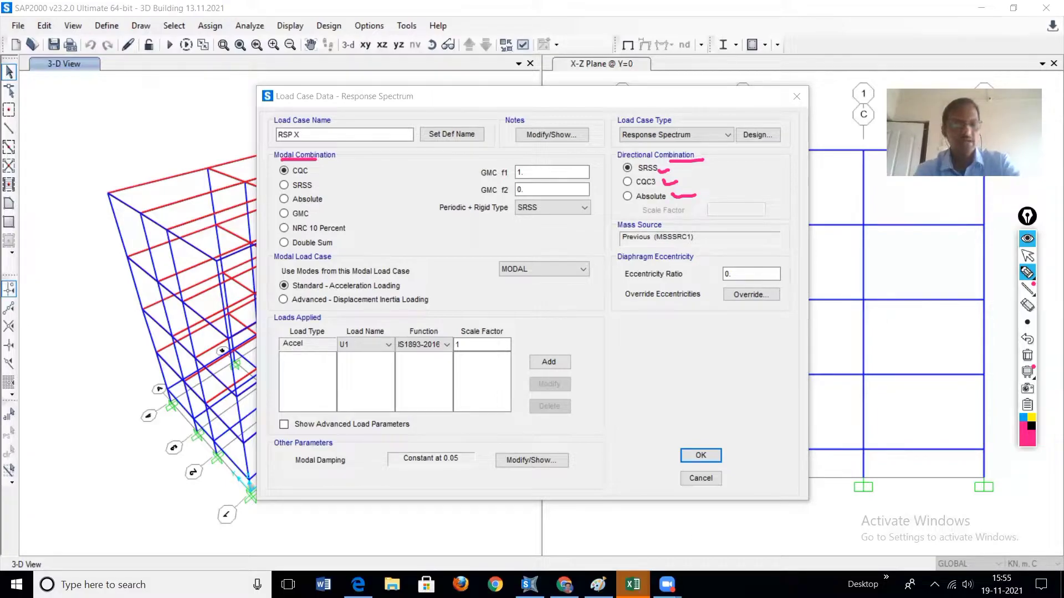
pyautogui.click(1027, 255)
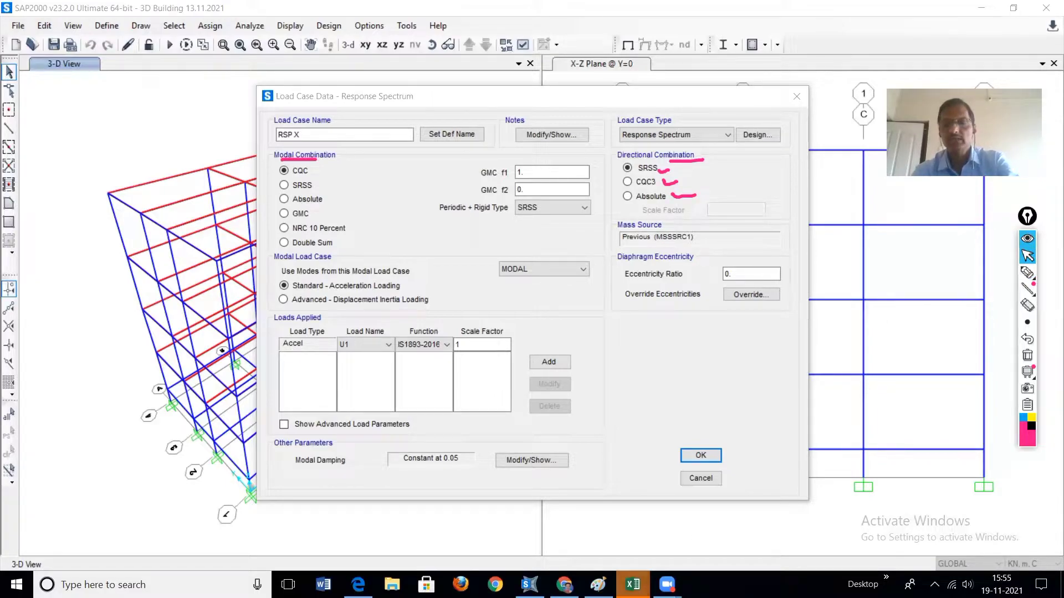
# Switch to the Excel workbook Book2, dismiss the Office activation wizard and maximize the Modal Participating Mass Ratios table.
pyautogui.moveTo(633, 583)
pyautogui.click(716, 532)
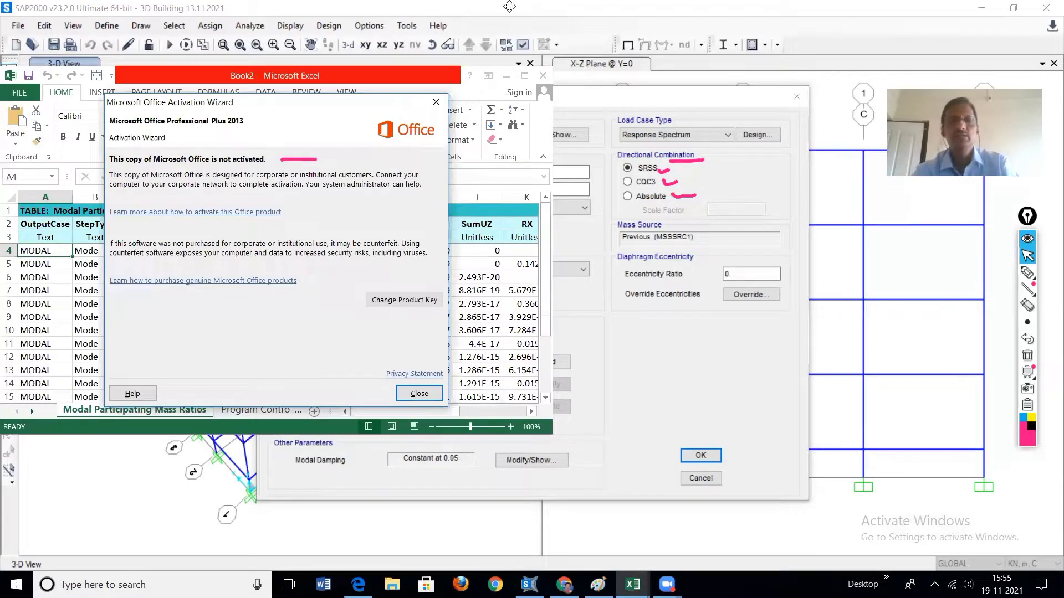
pyautogui.click(420, 394)
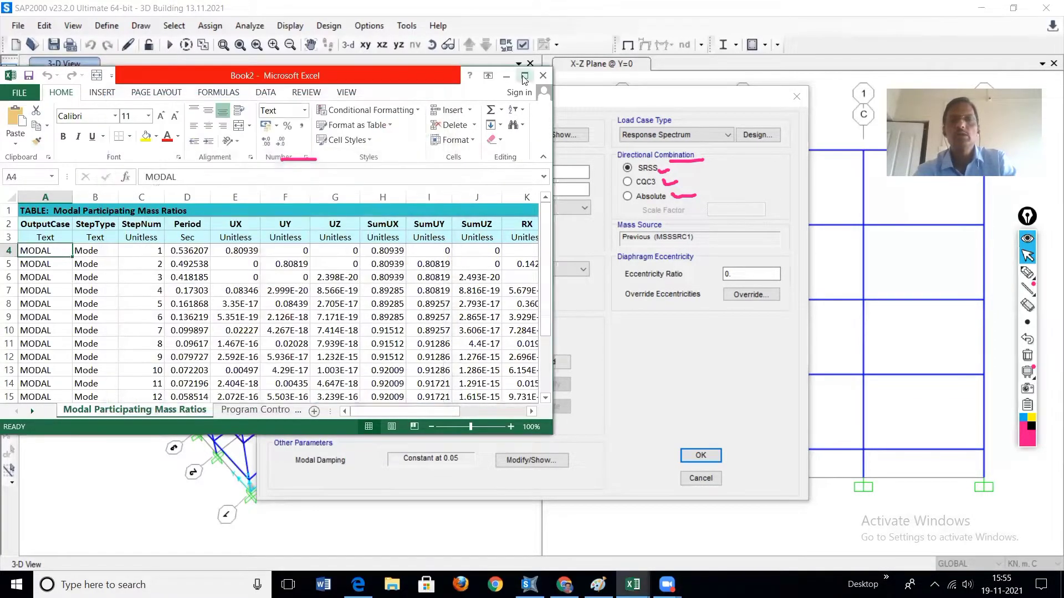
pyautogui.click(524, 78)
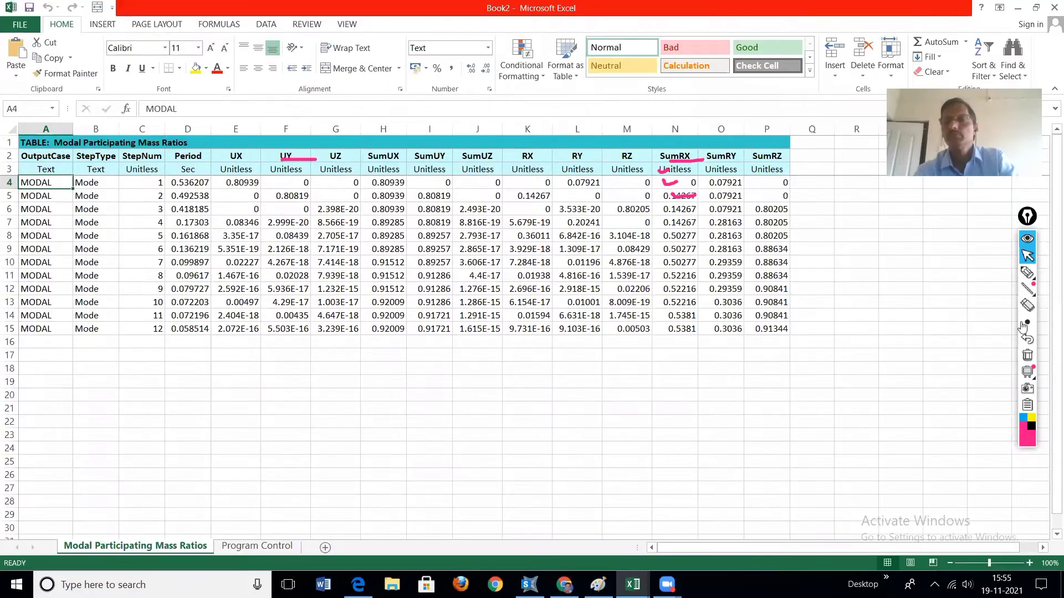
# Clear the old pen marks, draw two strokes above the Period and UX columns, and clear them again.
pyautogui.moveTo(1029, 273)
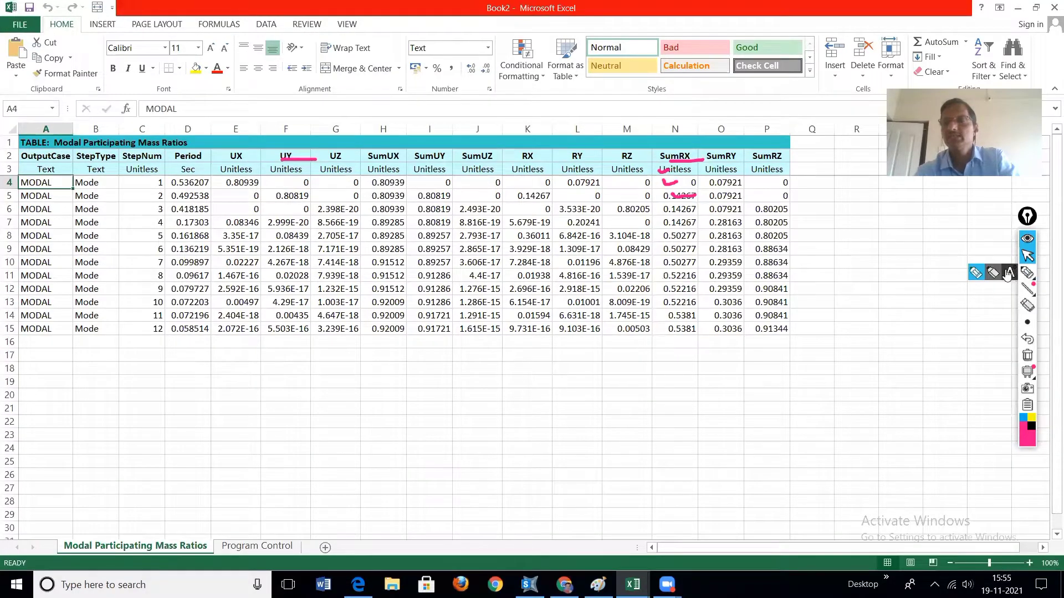
pyautogui.click(975, 277)
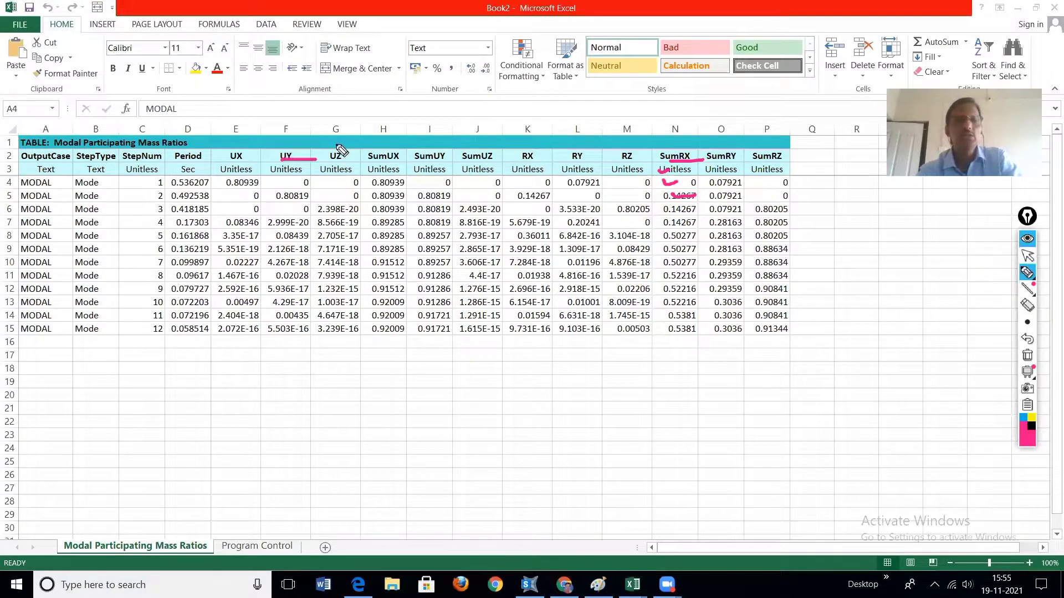
pyautogui.click(1024, 371)
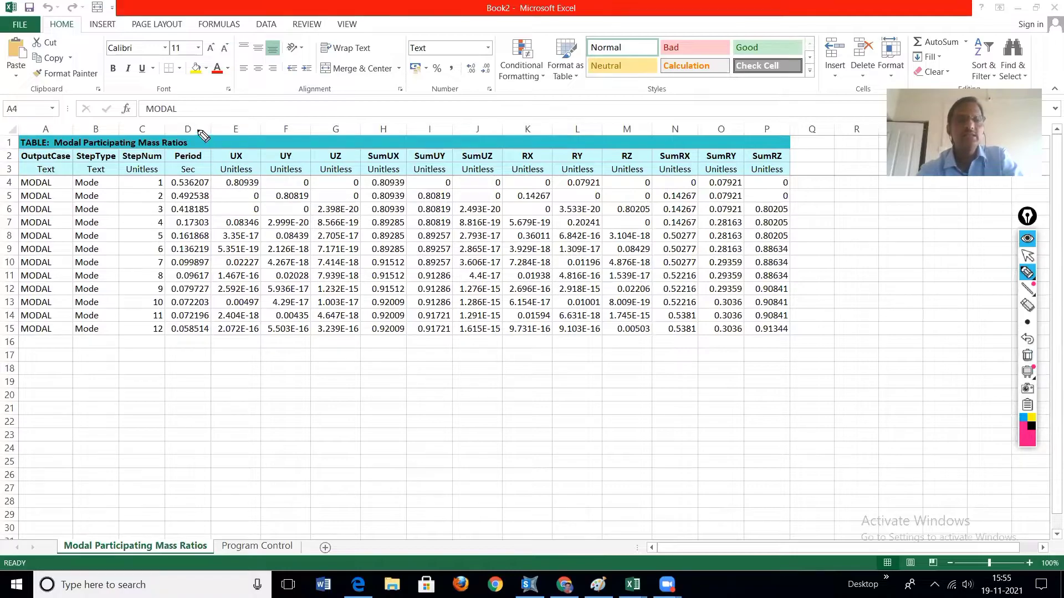
pyautogui.moveTo(196, 119)
pyautogui.mouseDown()
pyautogui.moveTo(197, 143)
pyautogui.moveTo(232, 143)
pyautogui.mouseUp()
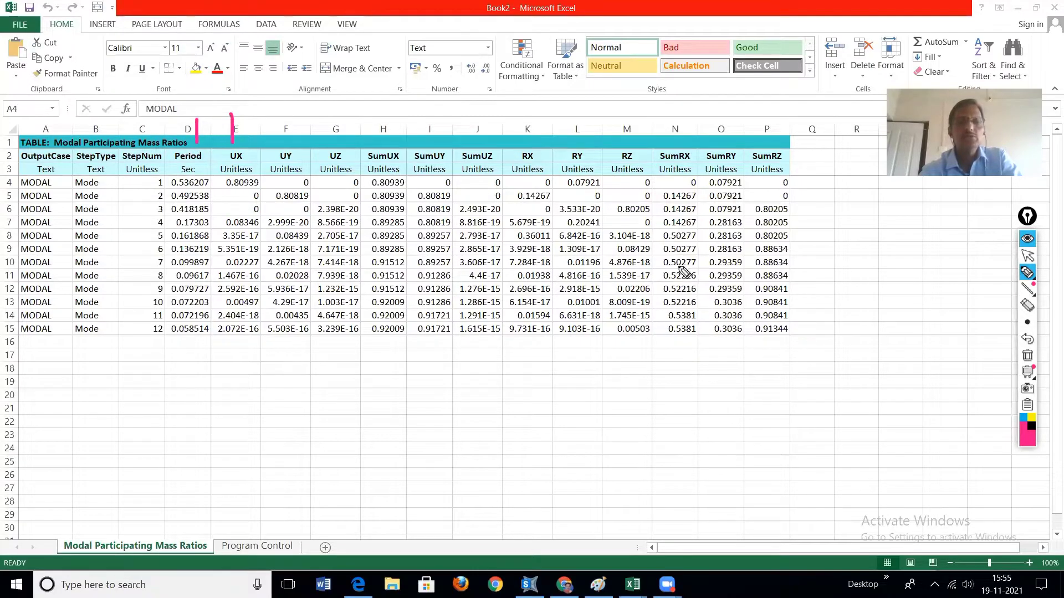
pyautogui.click(1027, 355)
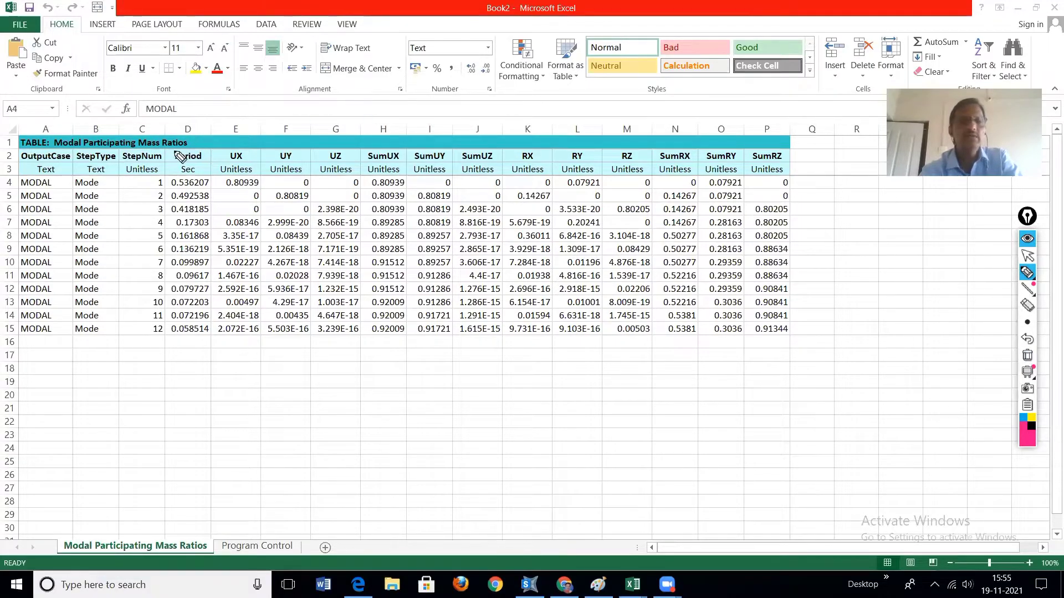
# Mark the StepNum and Period columns and bracket the periods of modes 1 and 2 with the annotation pen.
pyautogui.moveTo(144, 112); pyautogui.dragTo(145, 161)
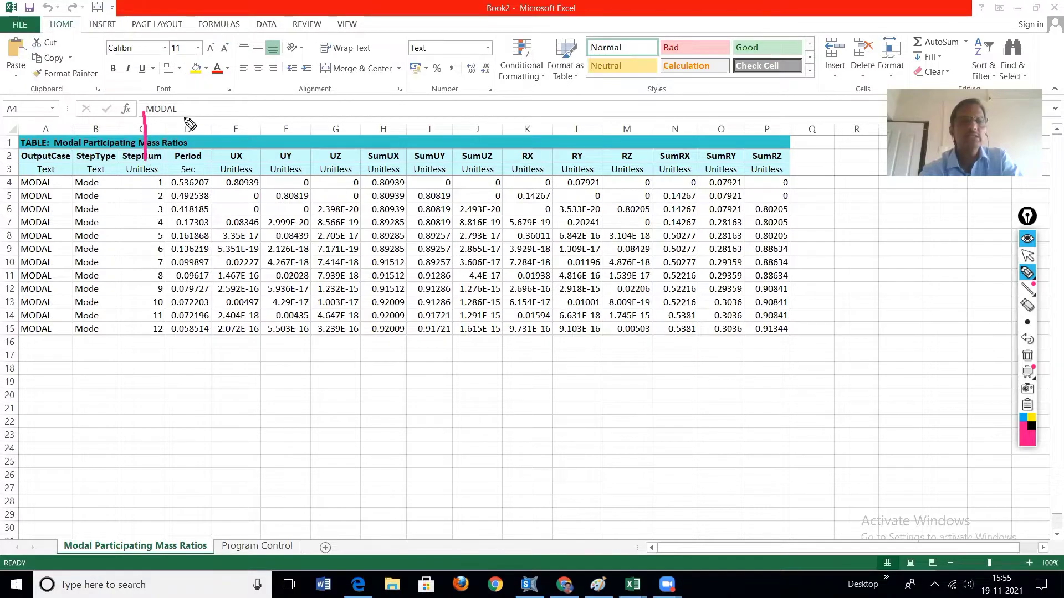
pyautogui.moveTo(193, 113); pyautogui.dragTo(192, 156)
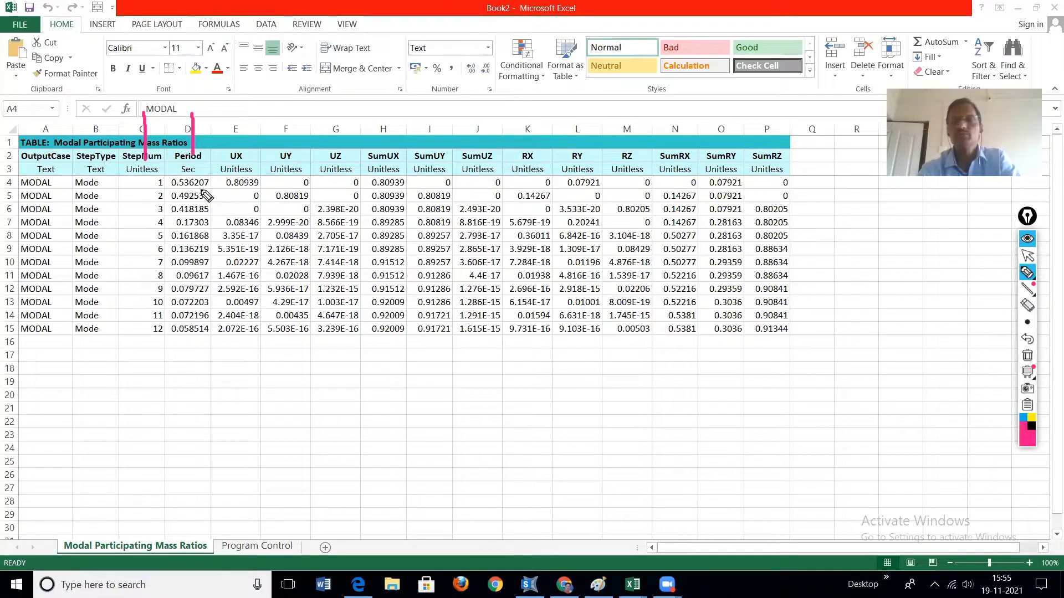
pyautogui.moveTo(133, 179)
pyautogui.mouseDown()
pyautogui.moveTo(196, 189)
pyautogui.moveTo(149, 192)
pyautogui.moveTo(195, 201)
pyautogui.mouseUp()
pyautogui.click(135, 193)
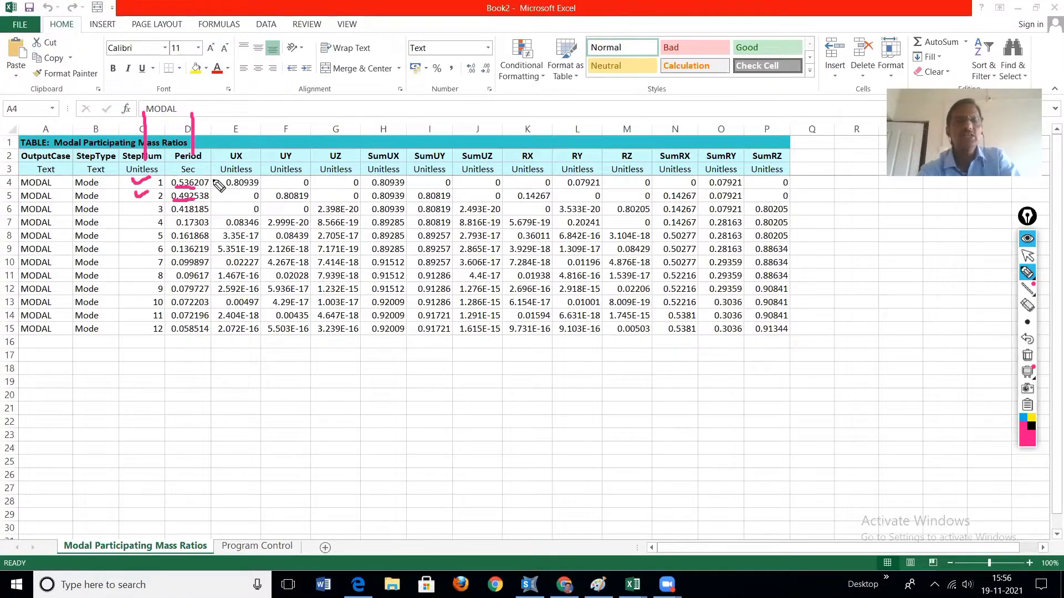
pyautogui.moveTo(217, 178); pyautogui.dragTo(216, 197)
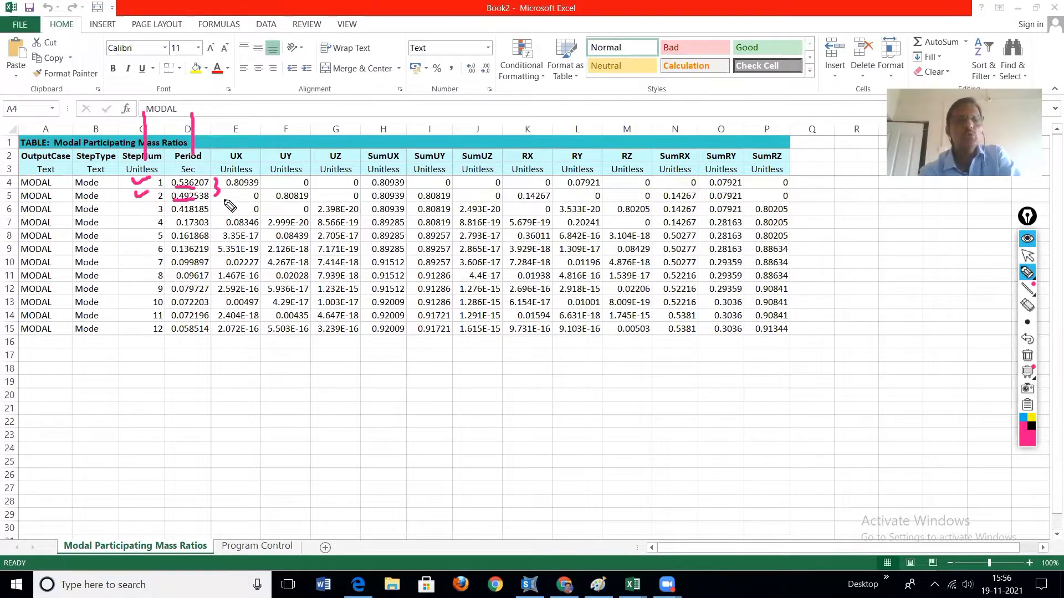
pyautogui.moveTo(213, 193); pyautogui.dragTo(214, 206)
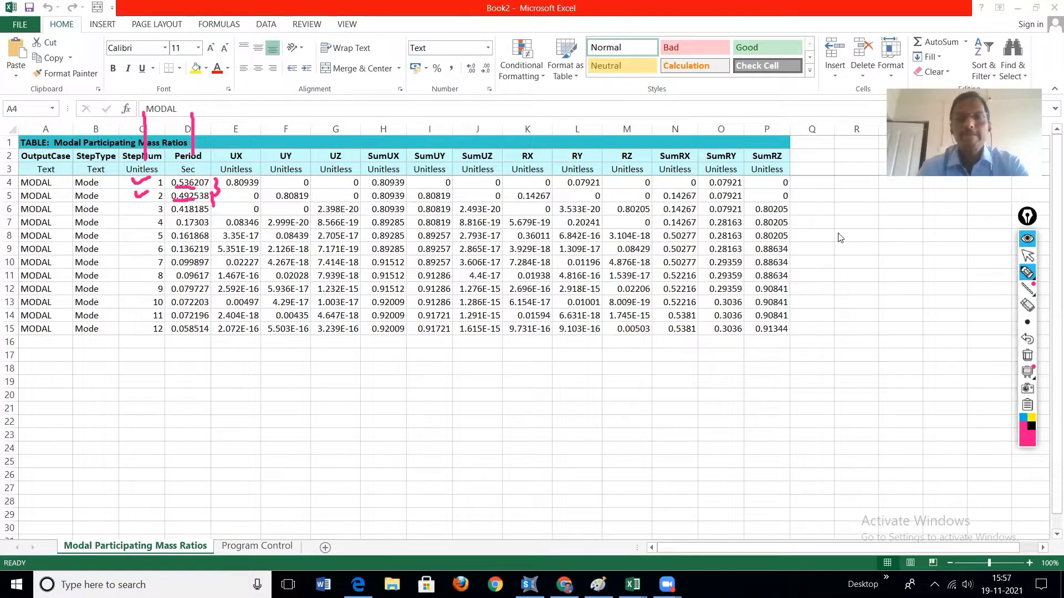
# Switch back to SAP2000 and set the modal combination of RSP X to SRSS.
pyautogui.hotkey('alt', 'Tab')
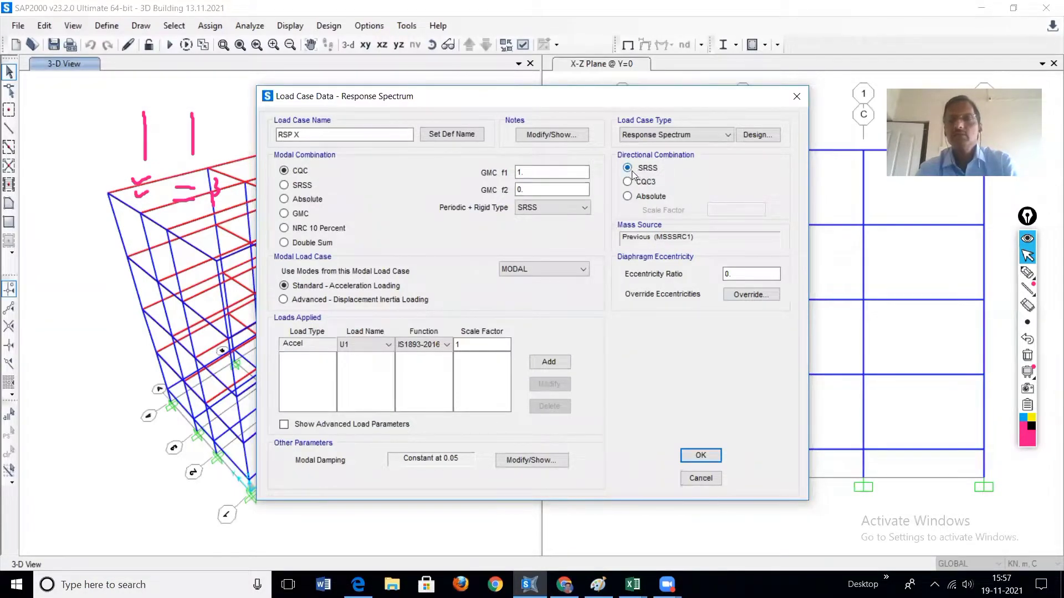
pyautogui.click(293, 185)
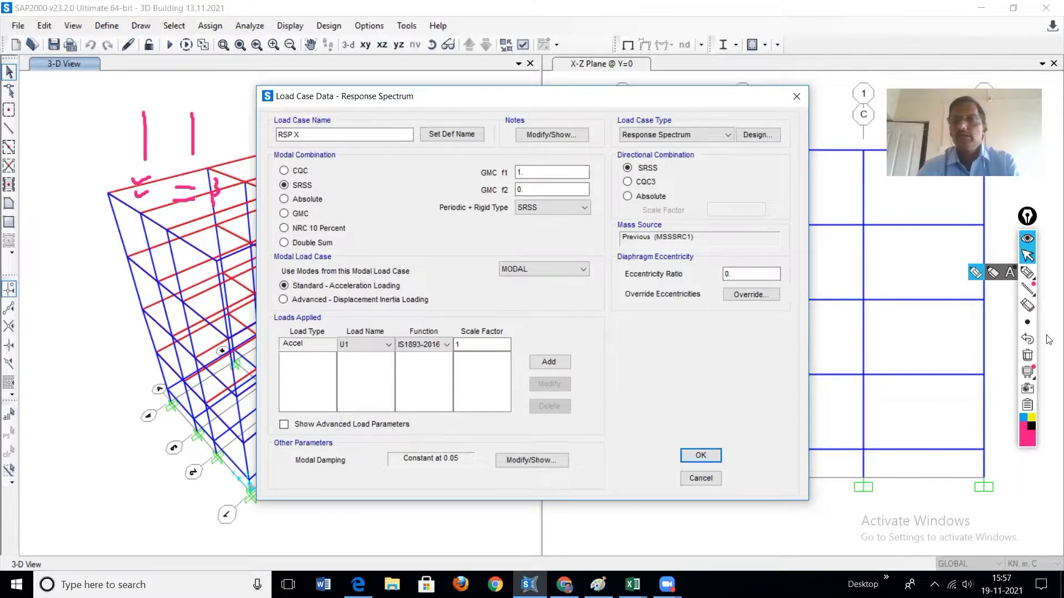
# Mark the Response Spectrum type, the MODAL load case, the U1 load name and the RSP X case name with the annotation pen.
pyautogui.click(976, 274)
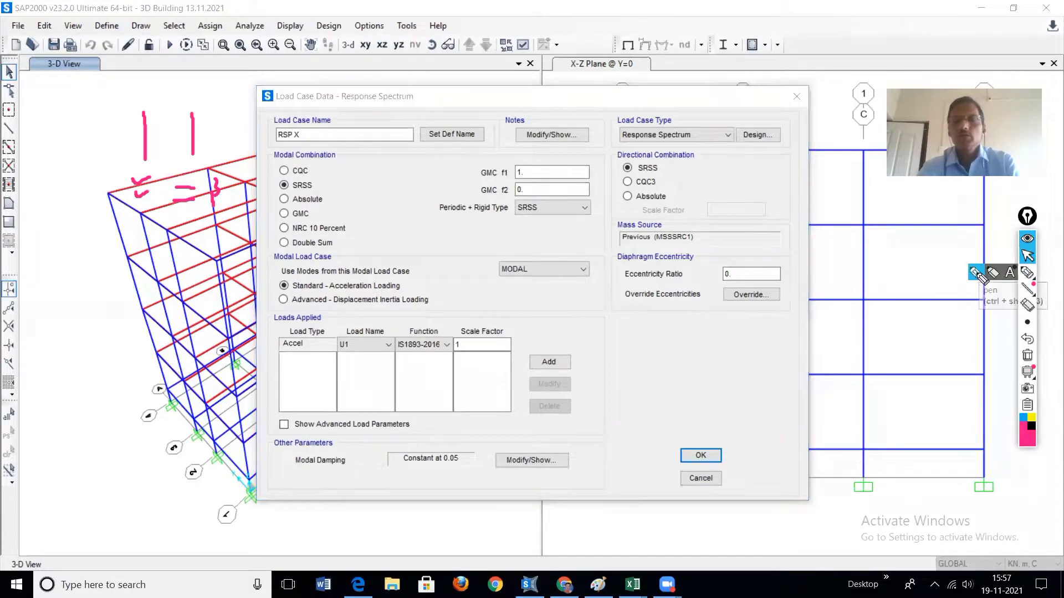
pyautogui.click(976, 274)
pyautogui.moveTo(672, 113)
pyautogui.mouseDown()
pyautogui.moveTo(645, 120)
pyautogui.moveTo(657, 154)
pyautogui.moveTo(686, 139)
pyautogui.moveTo(672, 119)
pyautogui.mouseUp()
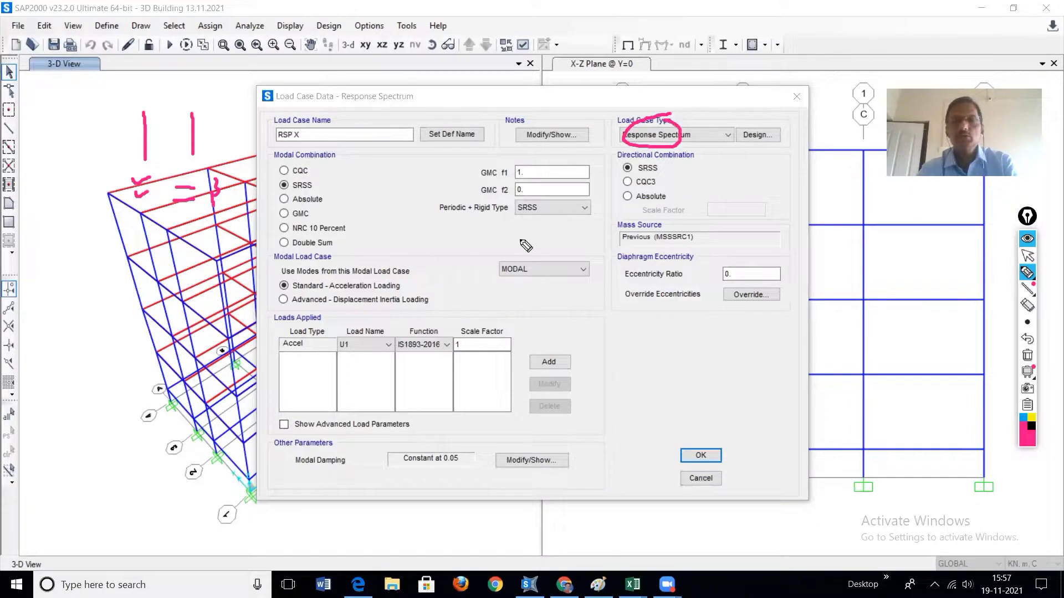
pyautogui.moveTo(523, 256)
pyautogui.mouseDown()
pyautogui.moveTo(498, 284)
pyautogui.moveTo(529, 256)
pyautogui.mouseUp()
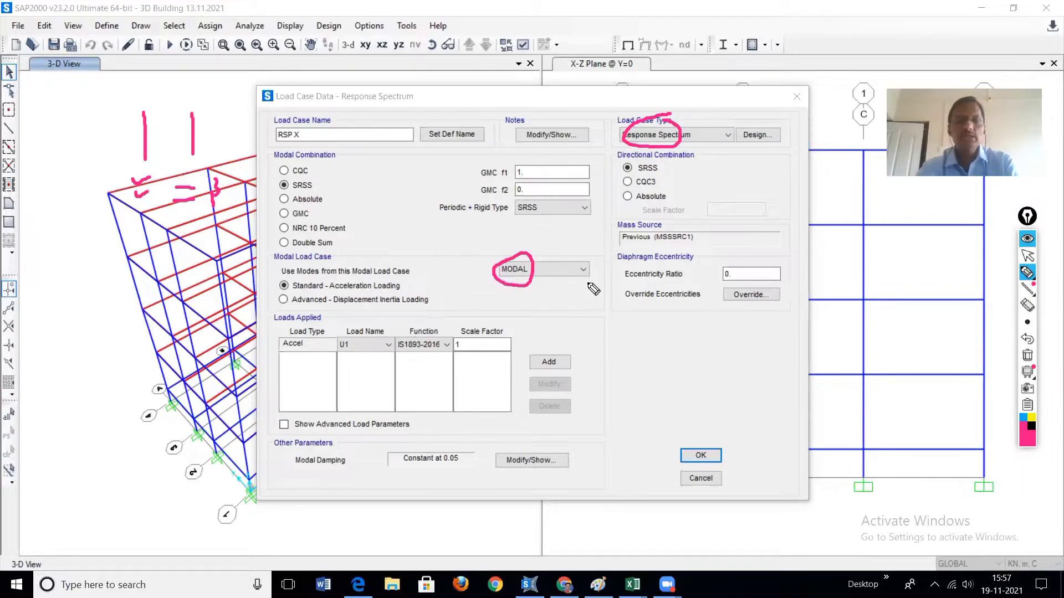
pyautogui.click(1027, 255)
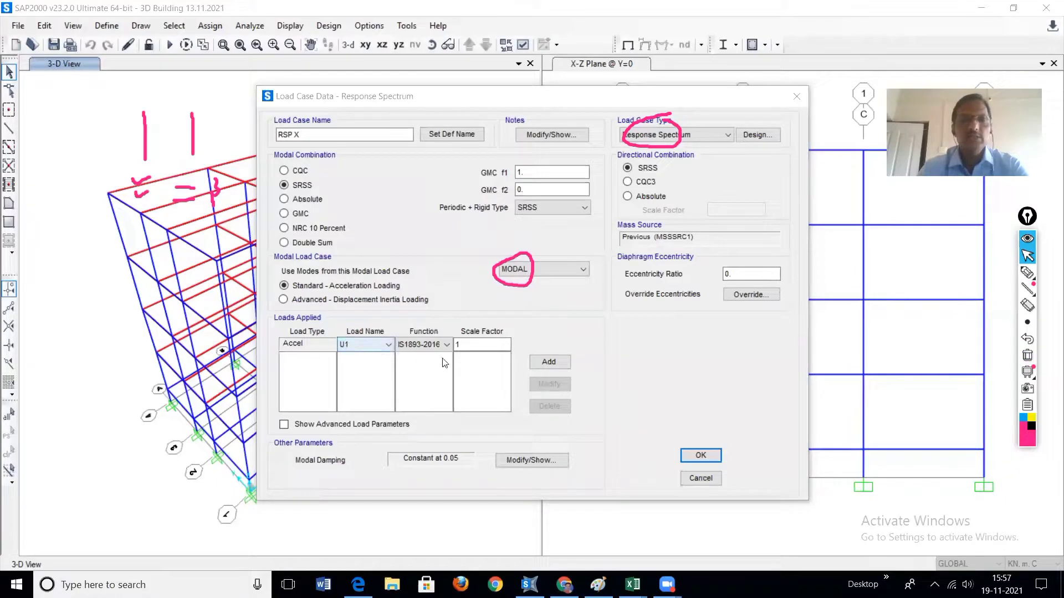
pyautogui.click(1027, 272)
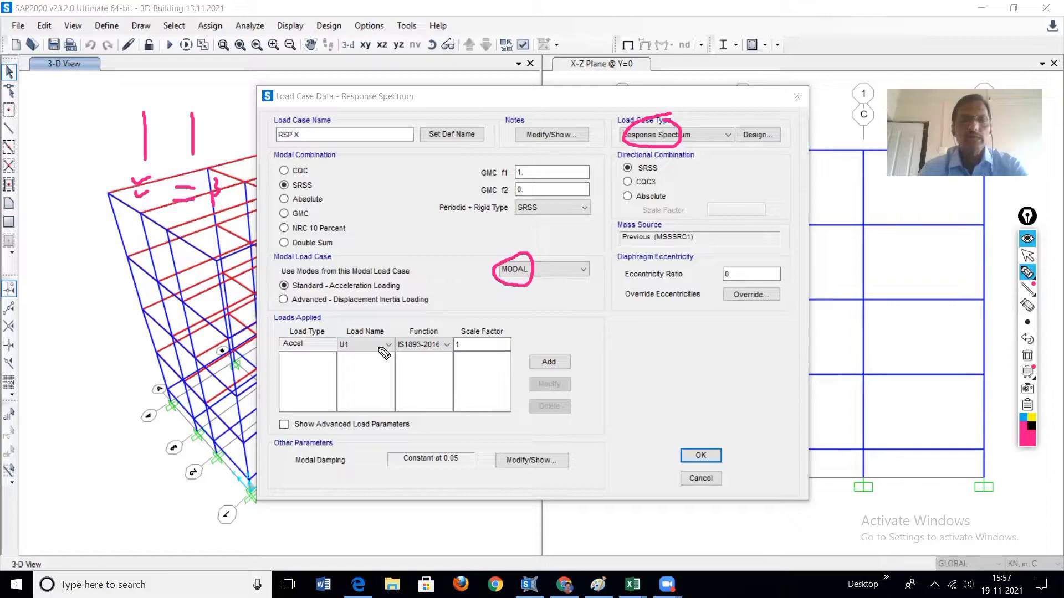
pyautogui.moveTo(350, 330)
pyautogui.mouseDown()
pyautogui.moveTo(341, 343)
pyautogui.moveTo(353, 356)
pyautogui.moveTo(360, 345)
pyautogui.mouseUp()
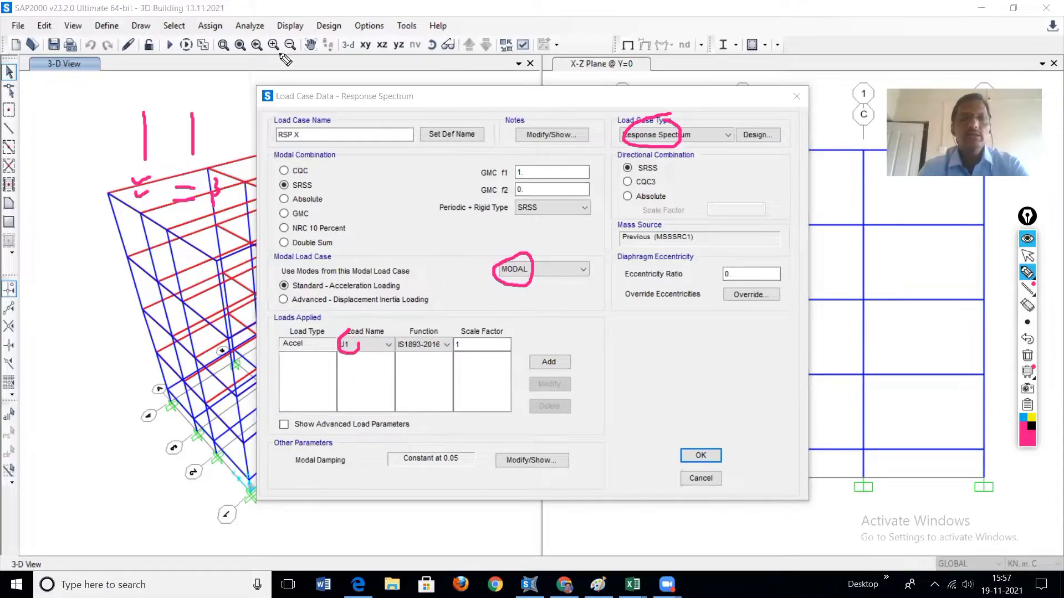
pyautogui.moveTo(277, 143)
pyautogui.mouseDown()
pyautogui.moveTo(297, 142)
pyautogui.moveTo(277, 136)
pyautogui.mouseUp()
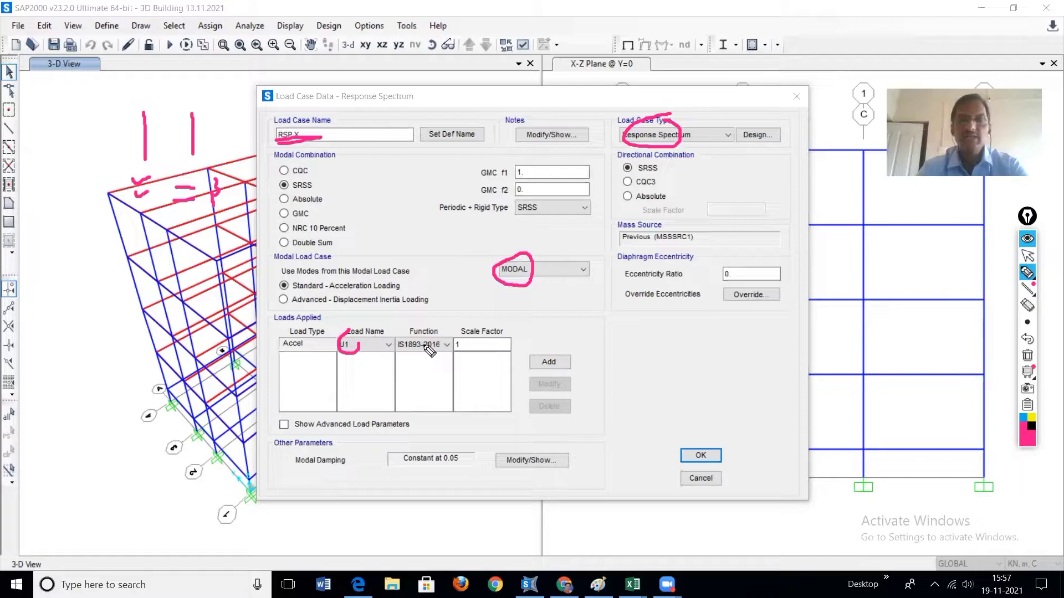
pyautogui.click(1028, 255)
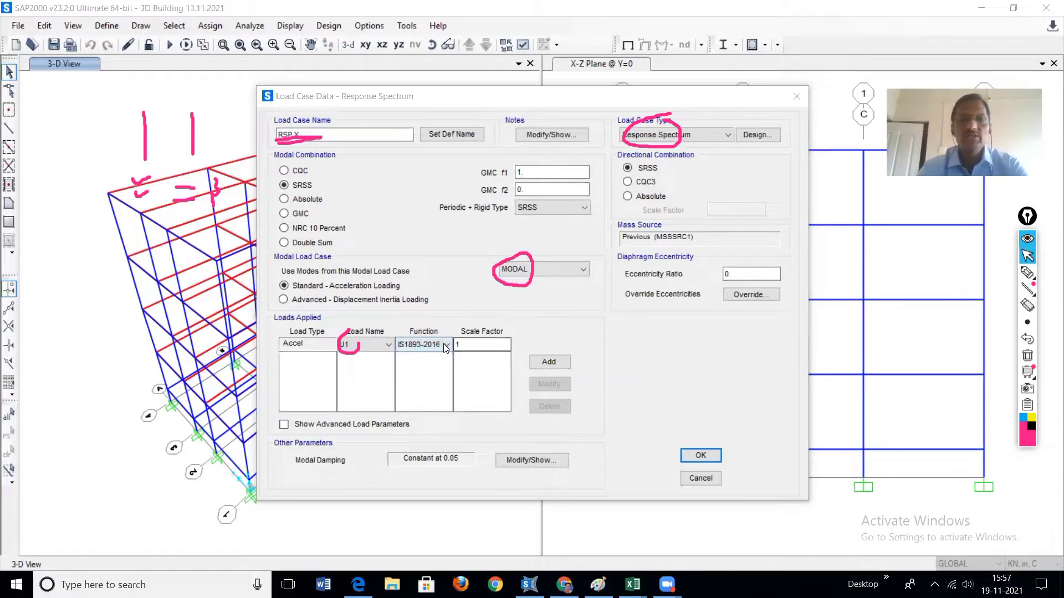
# Apply the U1 acceleration load with function IS1893-2016 and scale factor 9.81, and accept the RSP X load case.
pyautogui.moveTo(466, 345); pyautogui.dragTo(451, 351)
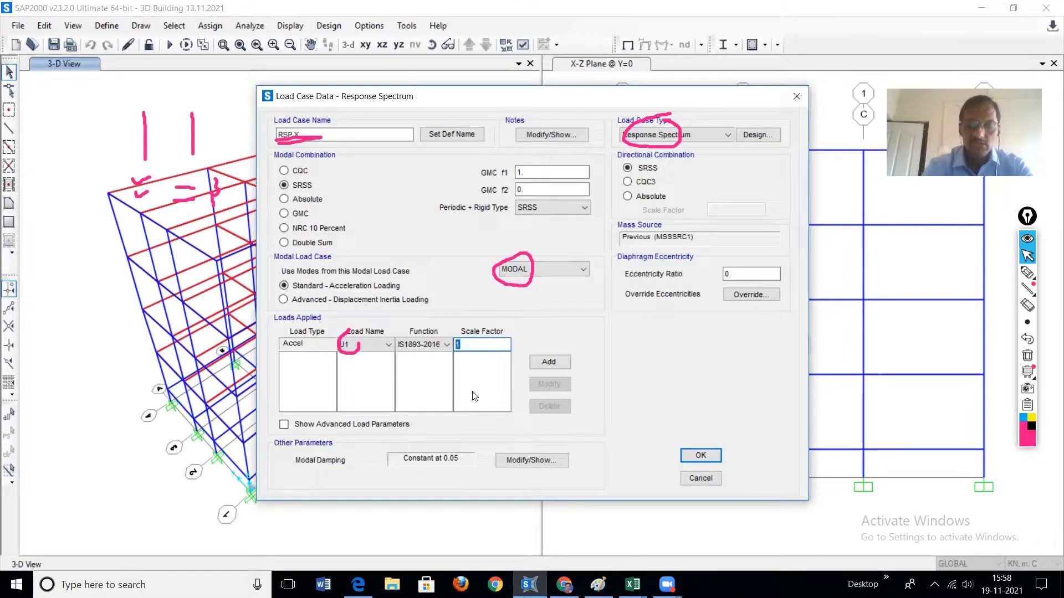
pyautogui.write('9')
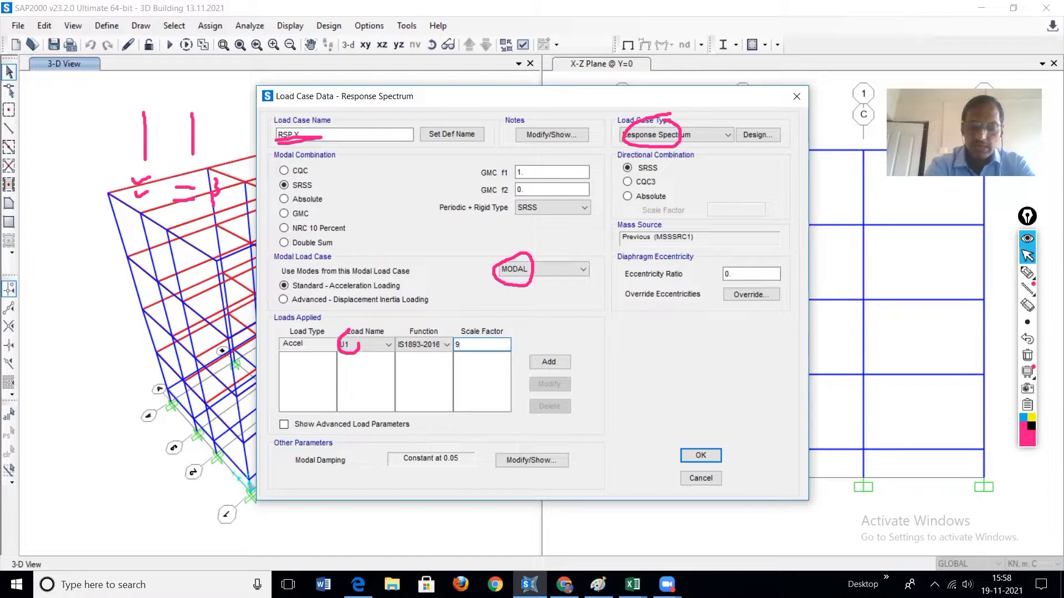
pyautogui.write('.81')
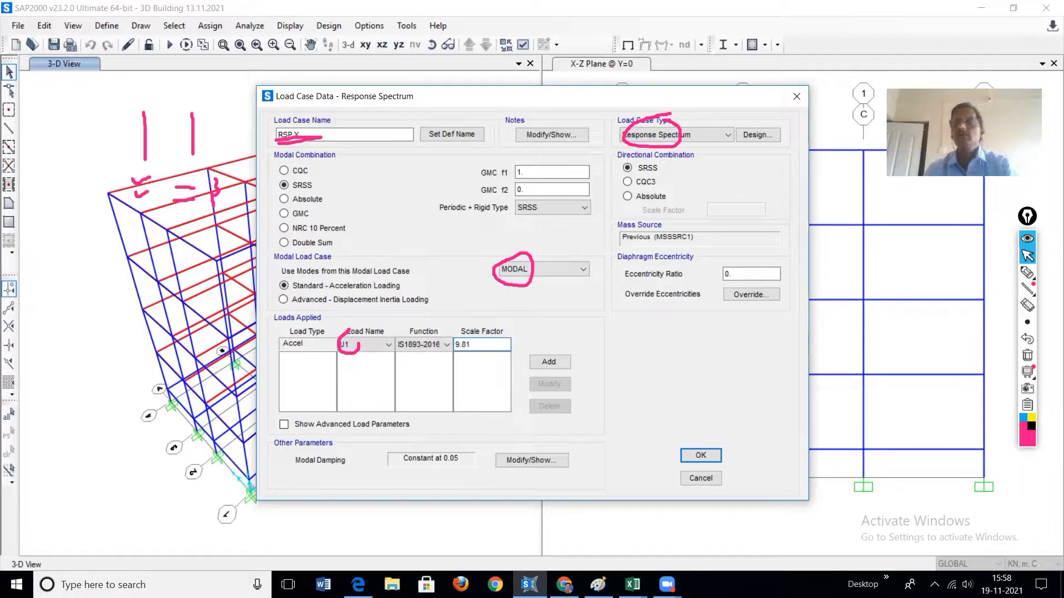
pyautogui.click(560, 362)
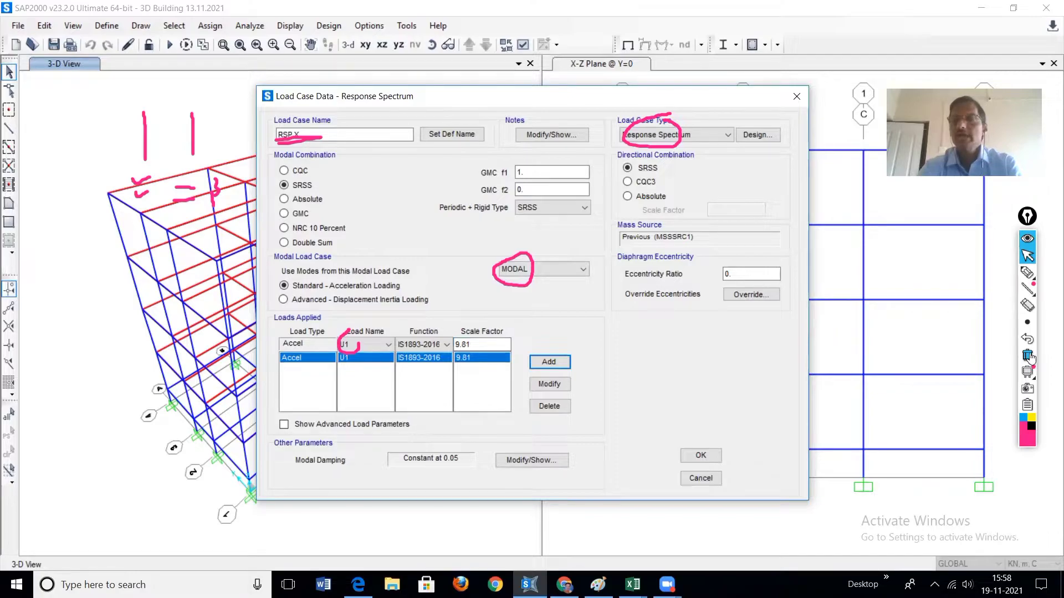
pyautogui.click(1028, 356)
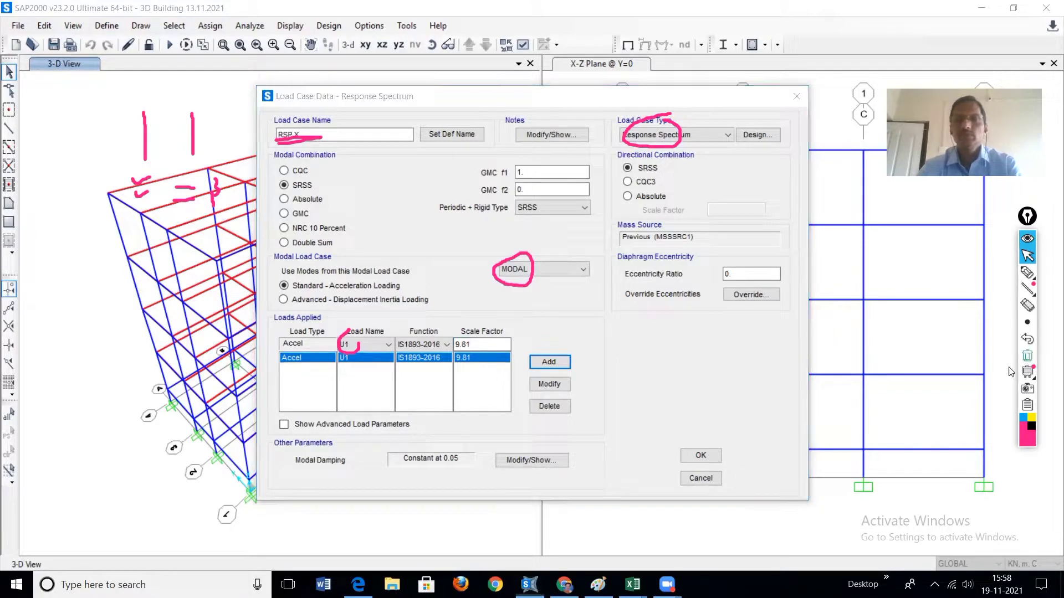
pyautogui.click(700, 456)
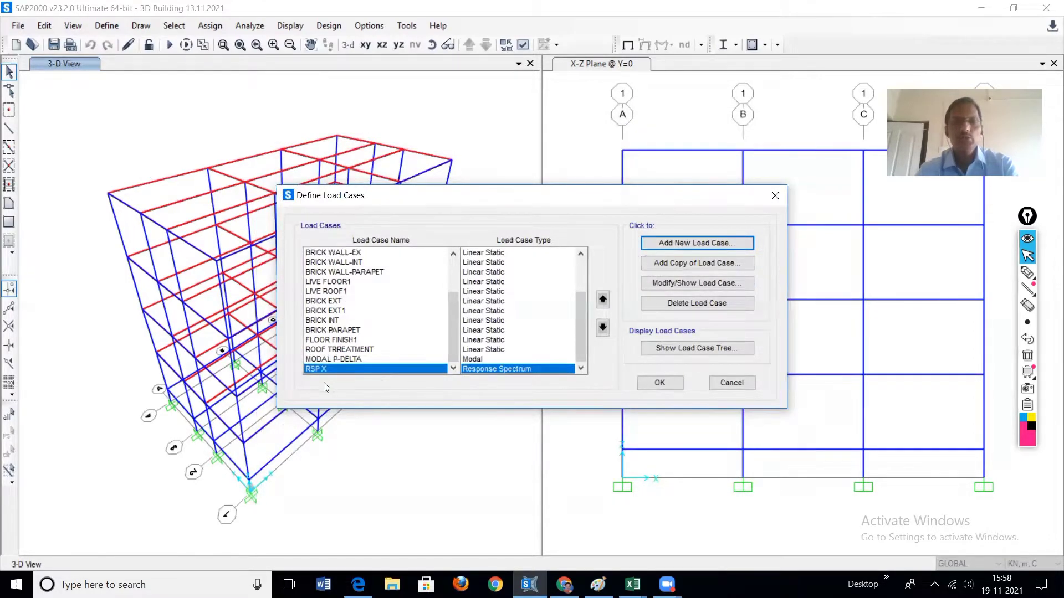
# Add a copy of the RSP X load case and name it RSP Y.
pyautogui.click(667, 269)
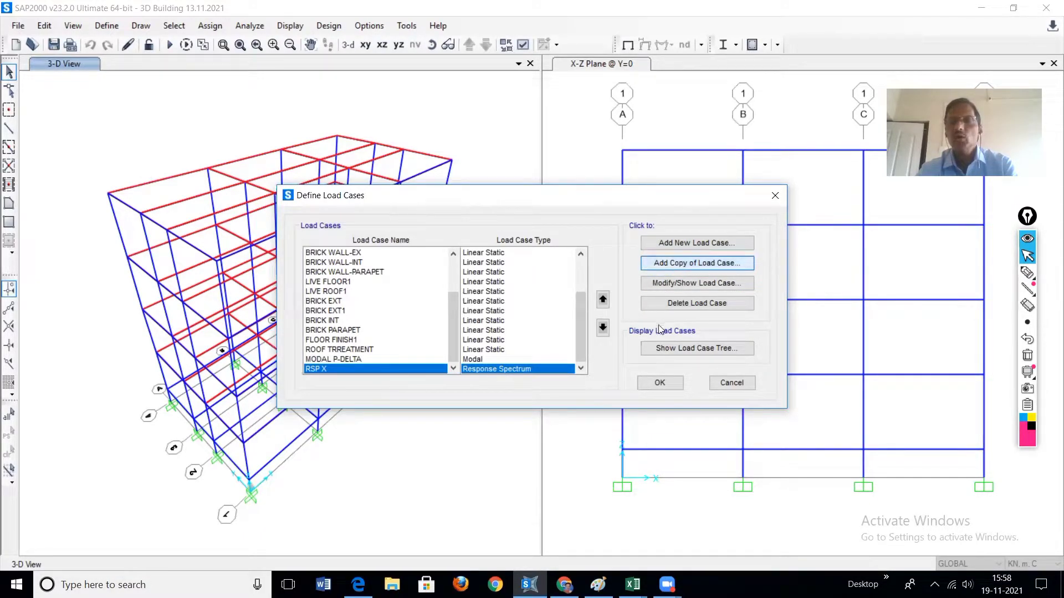
pyautogui.click(311, 134)
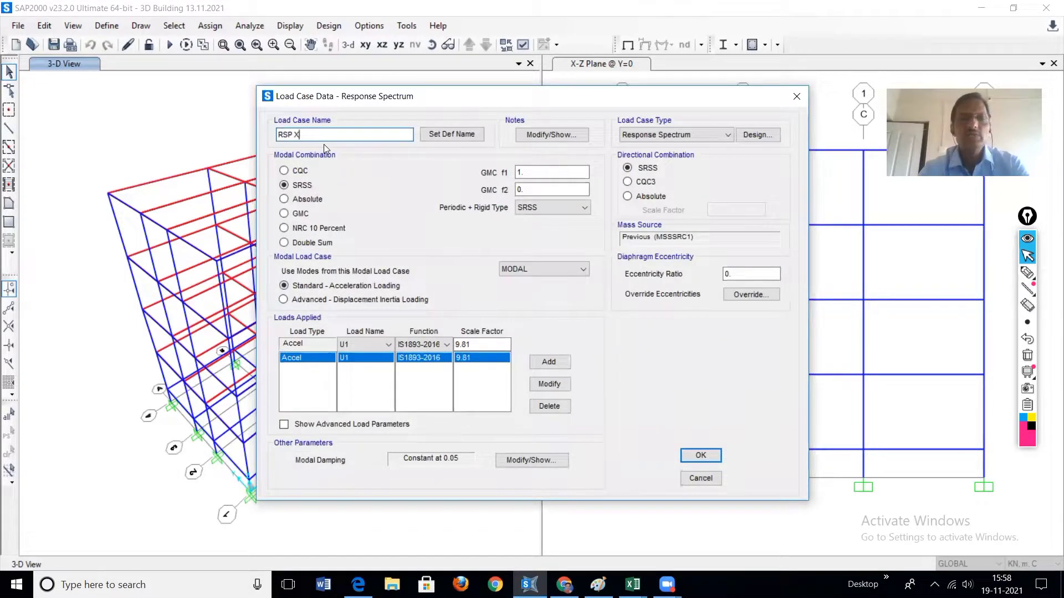
pyautogui.write('Y')
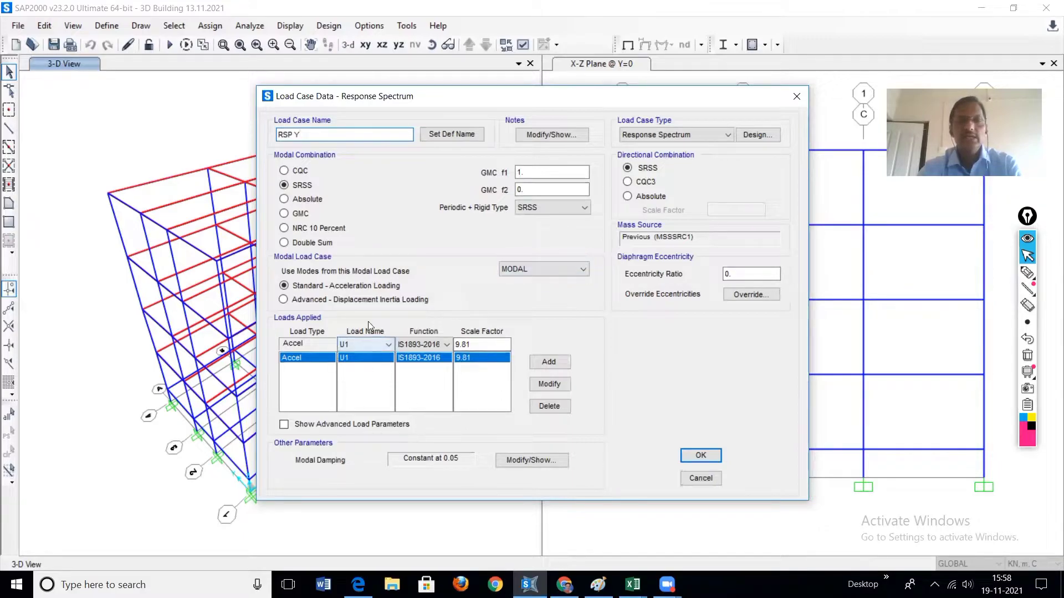
# Change the applied acceleration load of RSP Y to U2 and accept the load case definitions.
pyautogui.click(533, 473)
pyautogui.click(390, 344)
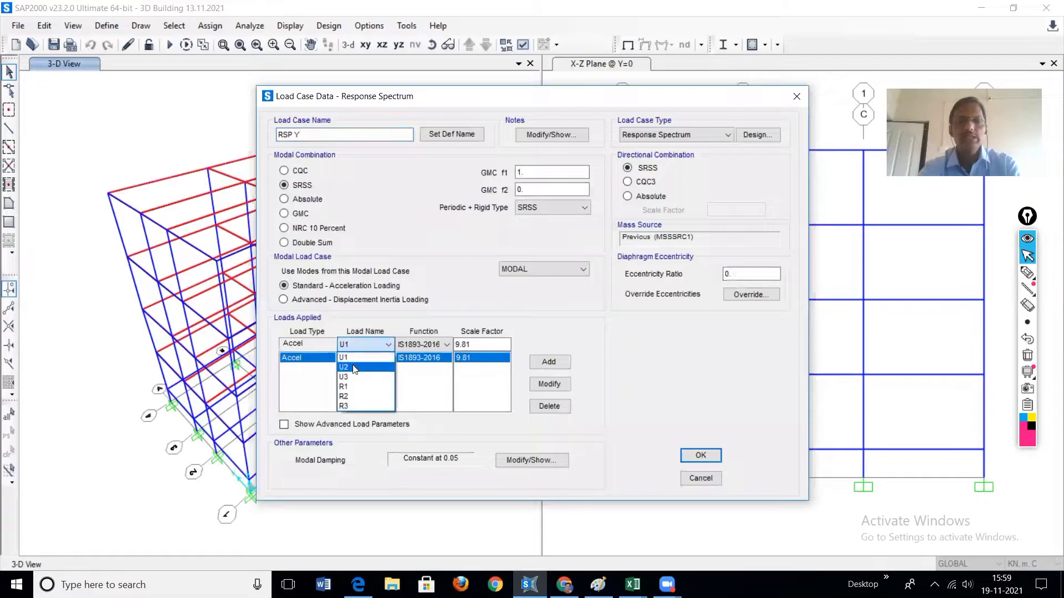
pyautogui.click(355, 367)
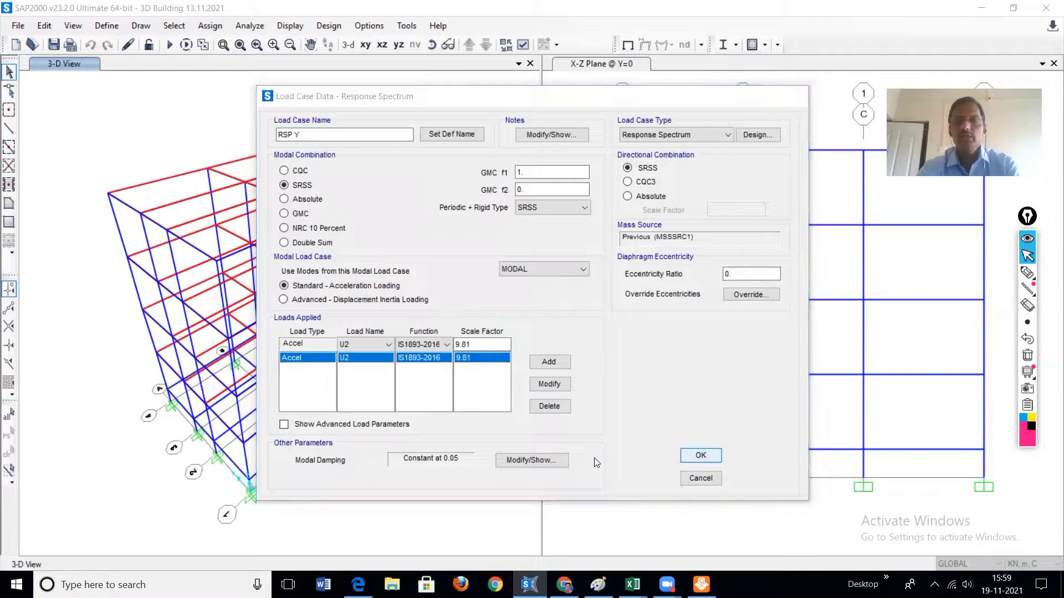
pyautogui.click(700, 456)
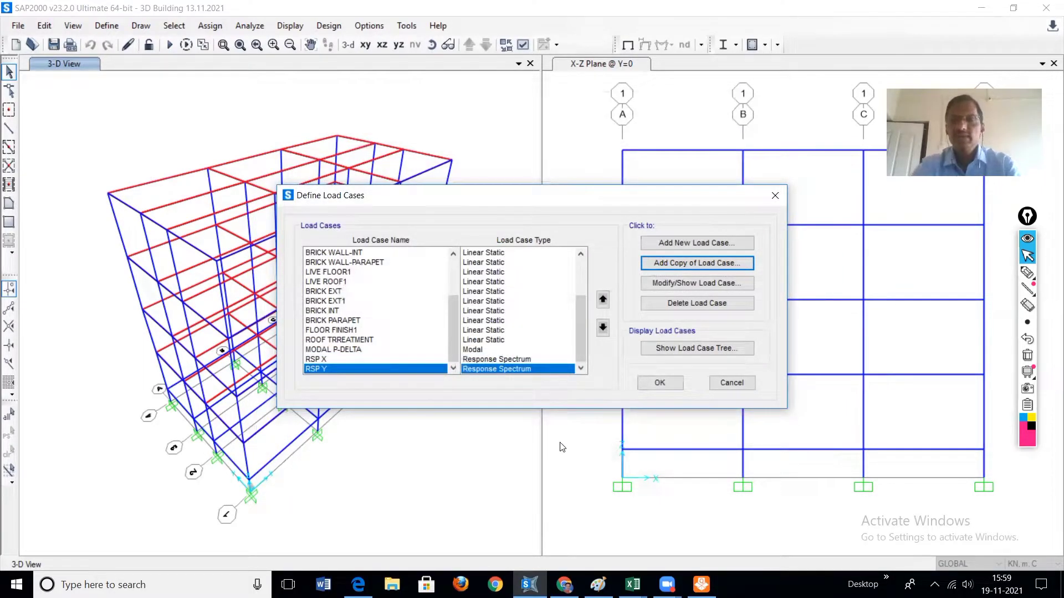
pyautogui.click(660, 383)
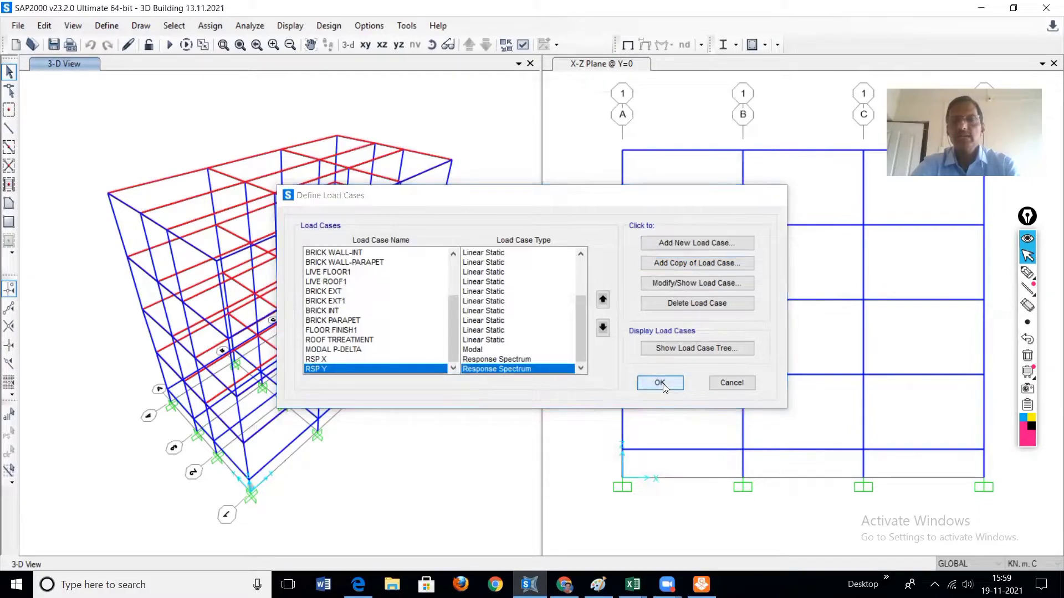
# Open the analysis run settings, exclude all load cases from the run, and set only MODAL to run.
pyautogui.click(170, 45)
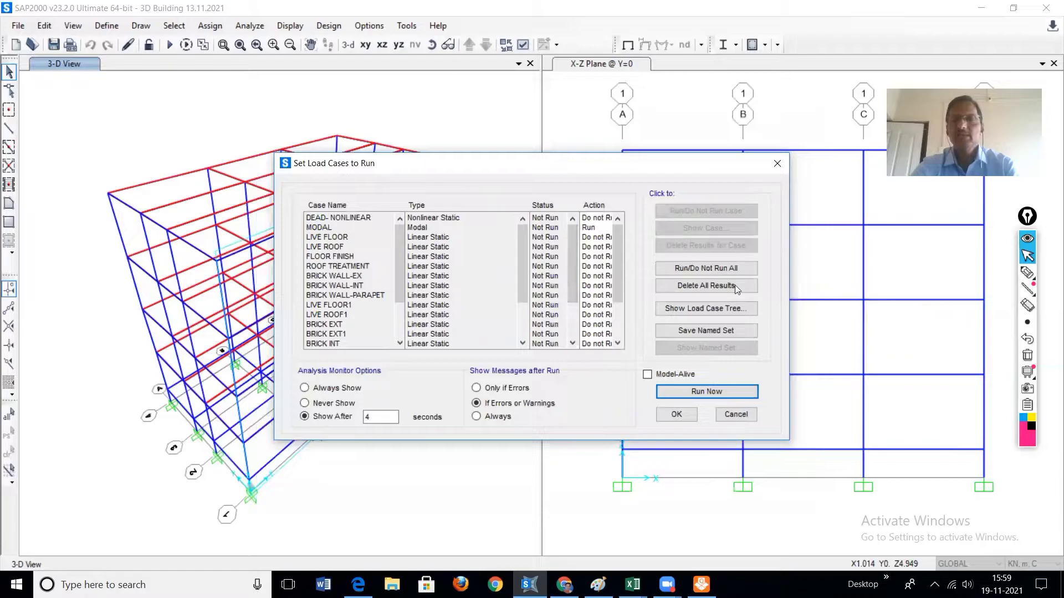
pyautogui.click(725, 268)
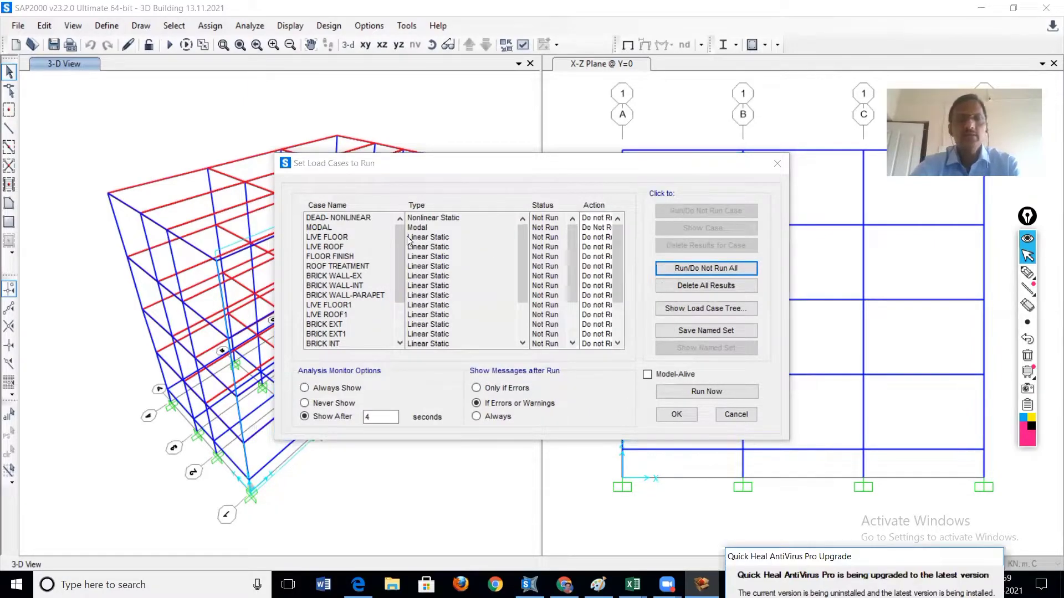
pyautogui.click(610, 227)
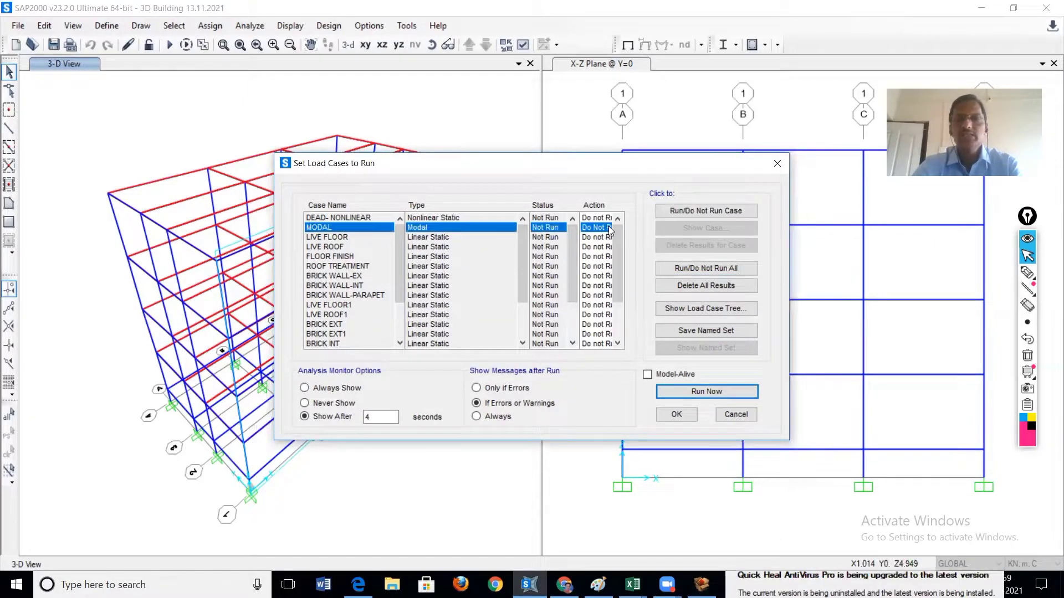
pyautogui.click(685, 216)
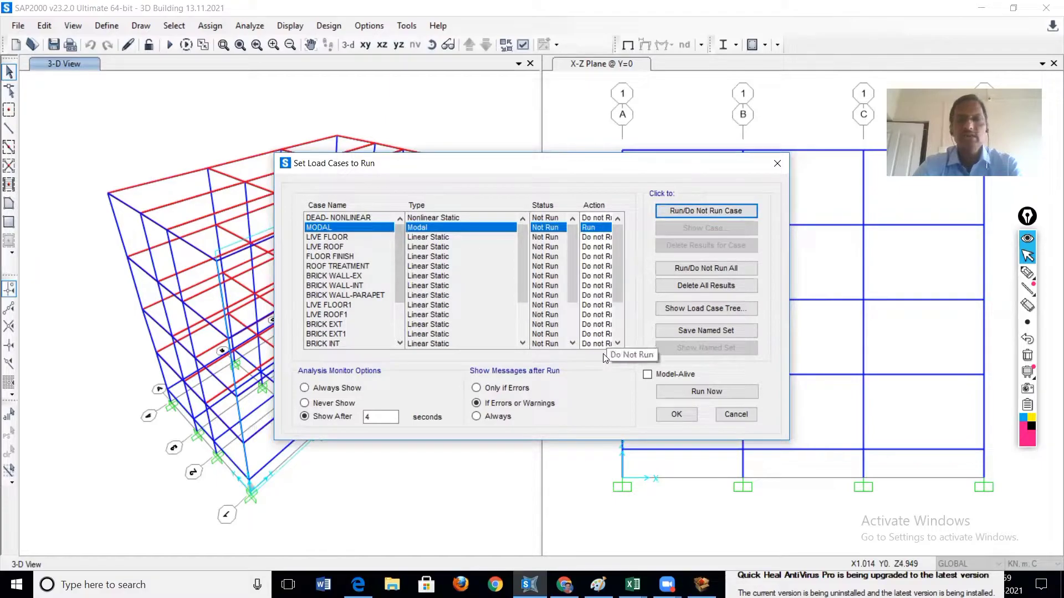
# Set the RSP X and RSP Y response spectrum cases to run and start the analysis.
pyautogui.moveTo(618, 280); pyautogui.dragTo(620, 329)
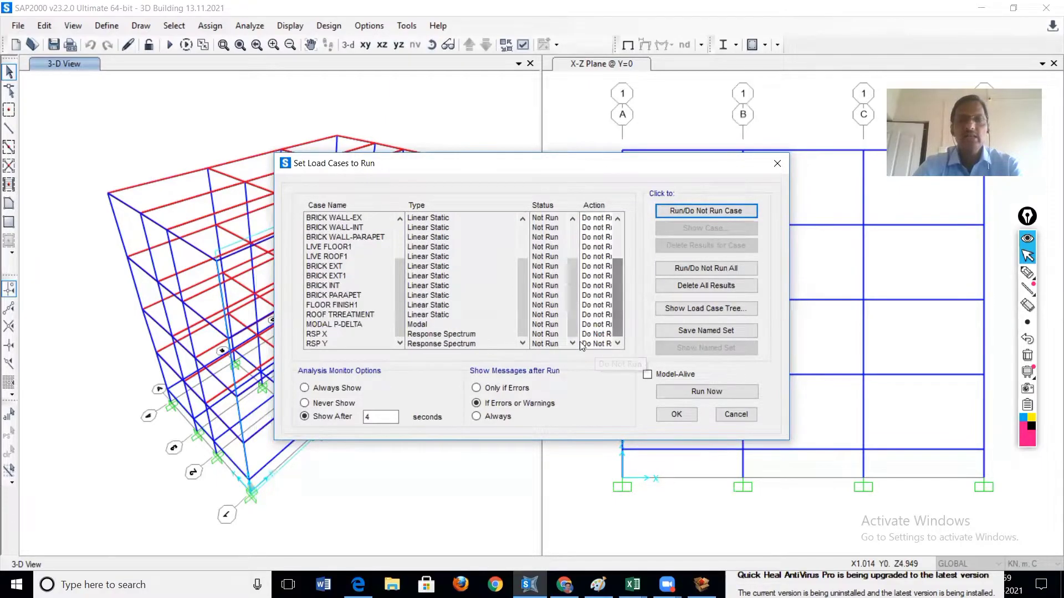
pyautogui.click(595, 334)
pyautogui.click(713, 217)
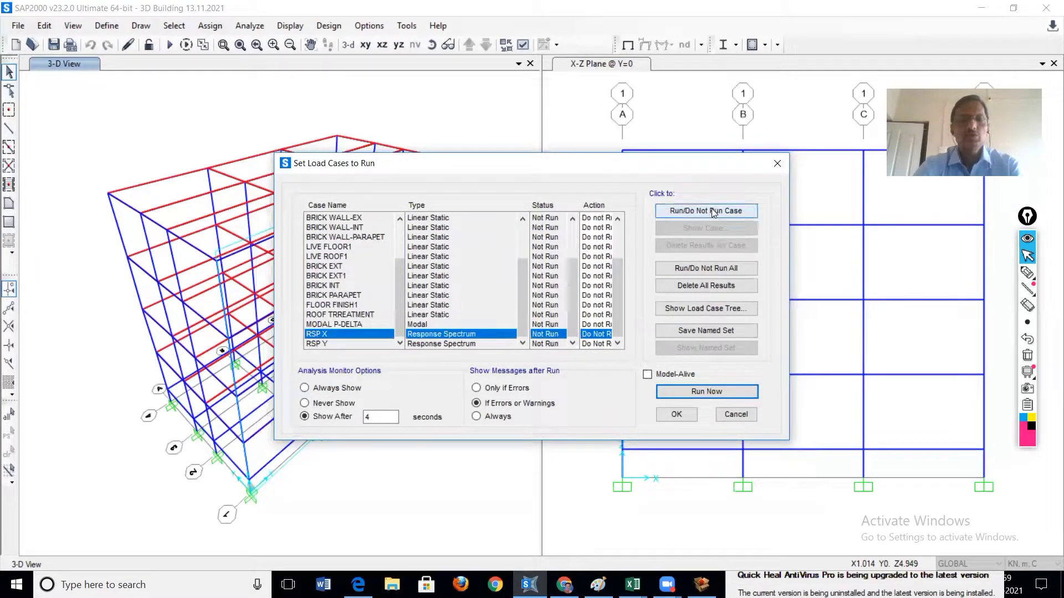
pyautogui.click(604, 343)
pyautogui.click(713, 210)
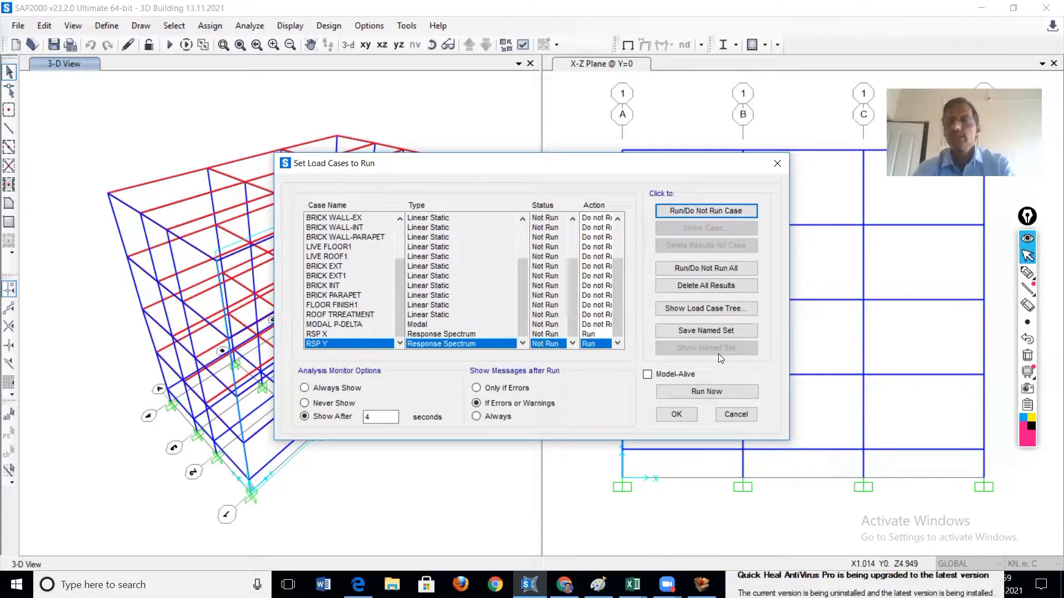
pyautogui.click(704, 392)
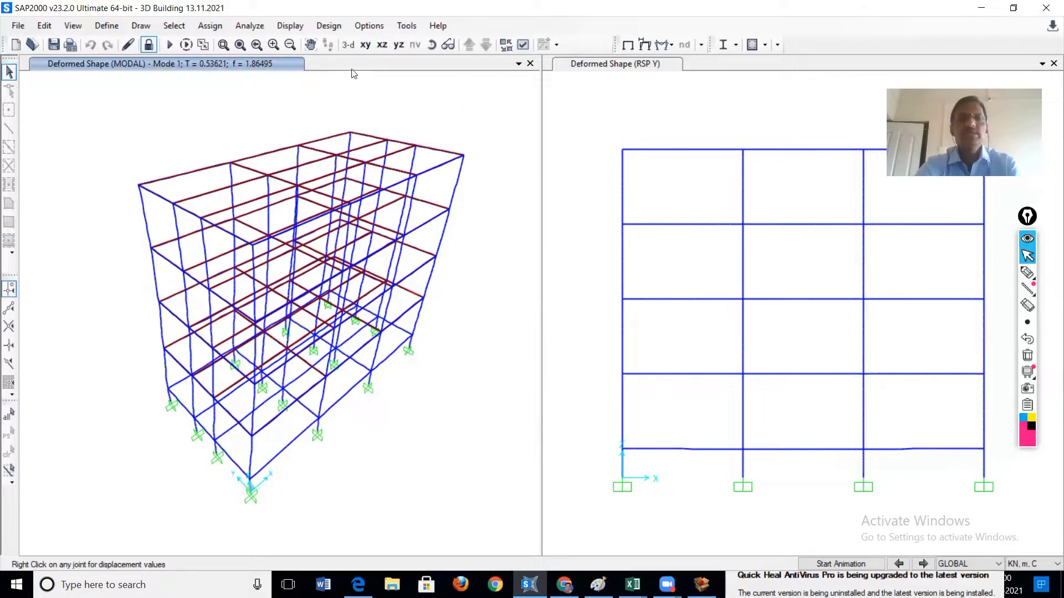
# Show the RSP X deformed shape in 3-D in the second view window and query the roof corner joint's displacements.
pyautogui.click(649, 133)
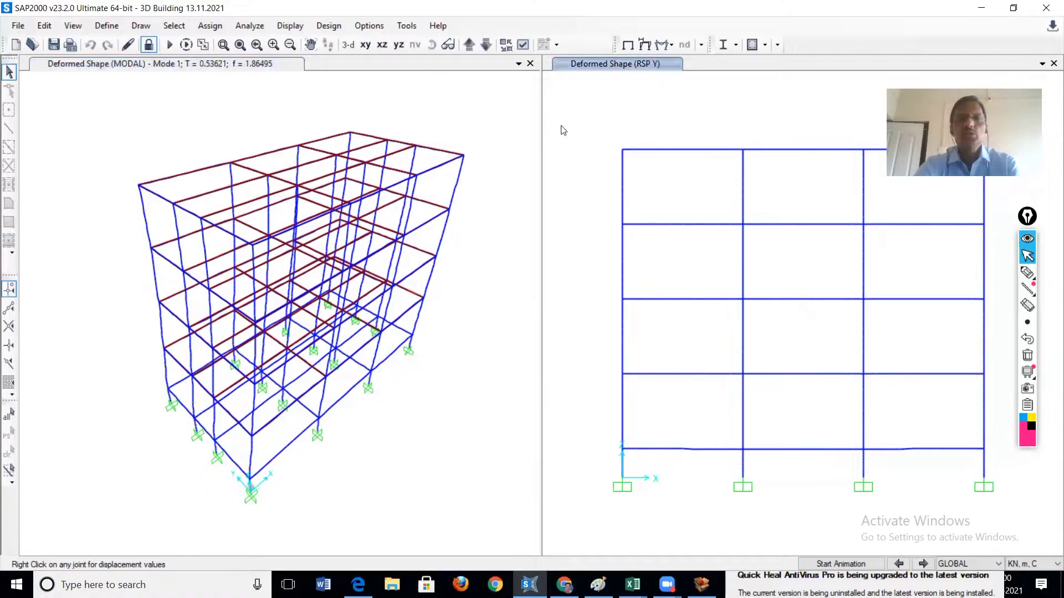
pyautogui.click(348, 45)
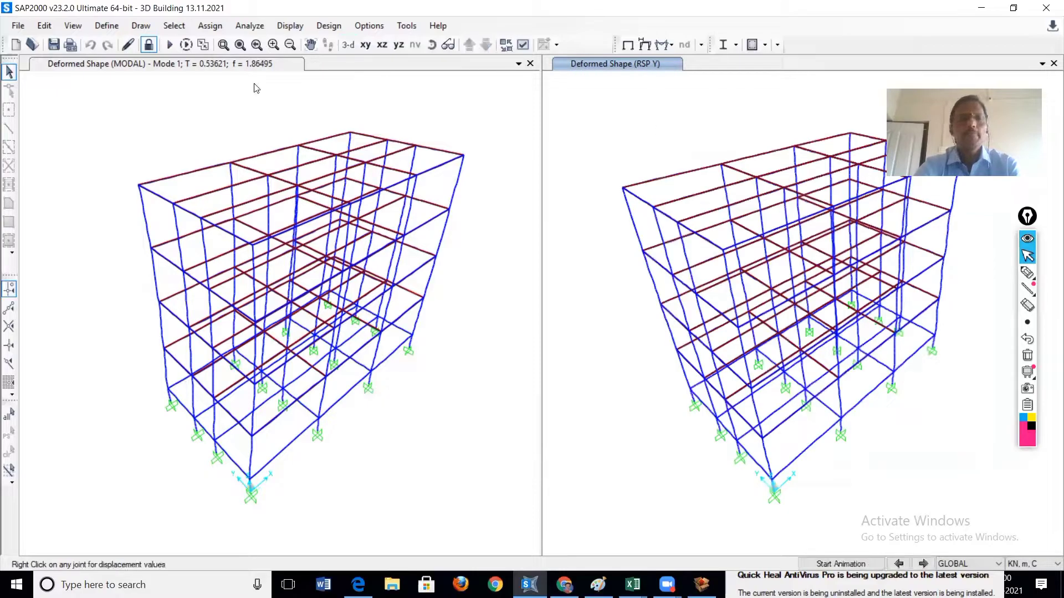
pyautogui.click(290, 28)
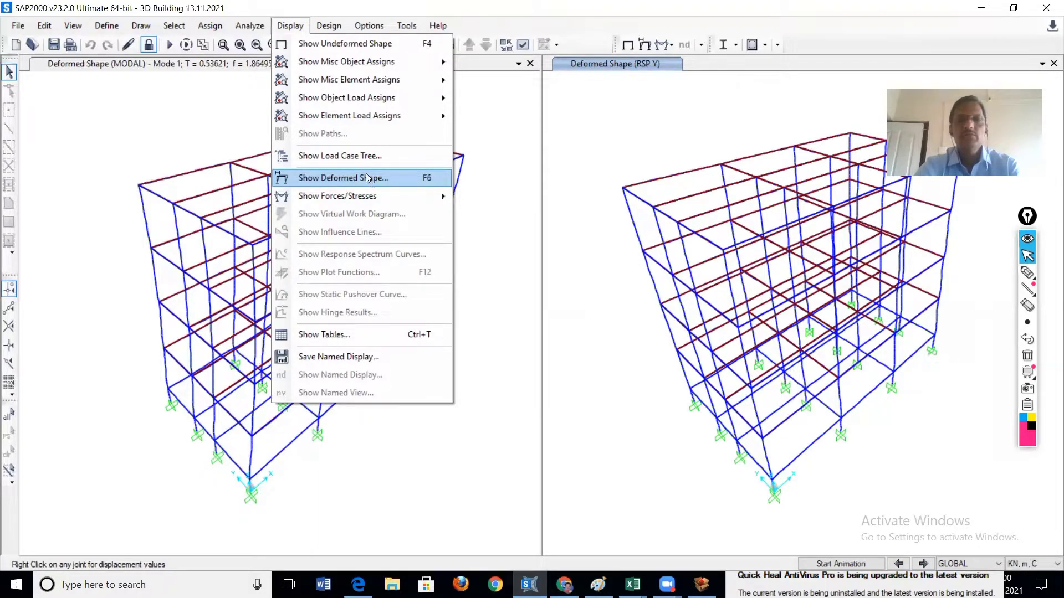
pyautogui.click(323, 178)
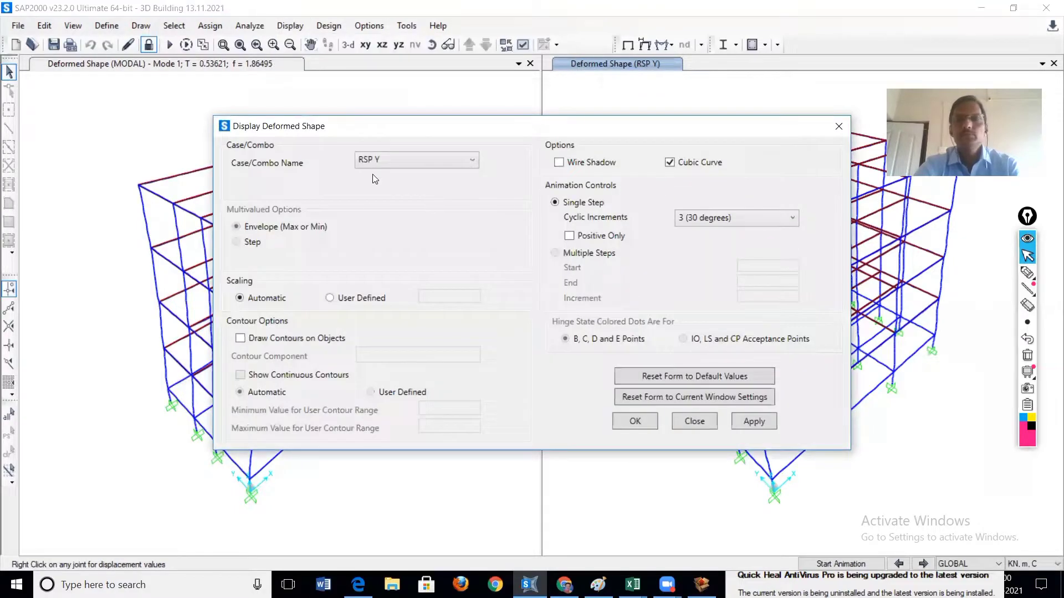
pyautogui.click(472, 160)
pyautogui.click(472, 160)
pyautogui.click(472, 160)
pyautogui.click(387, 190)
pyautogui.click(743, 425)
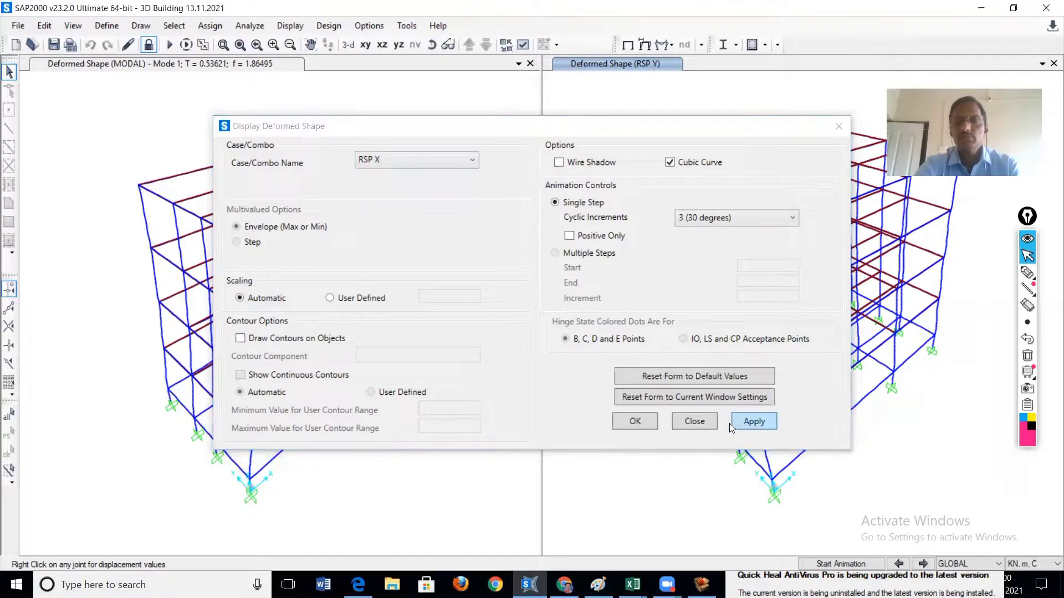
pyautogui.click(636, 422)
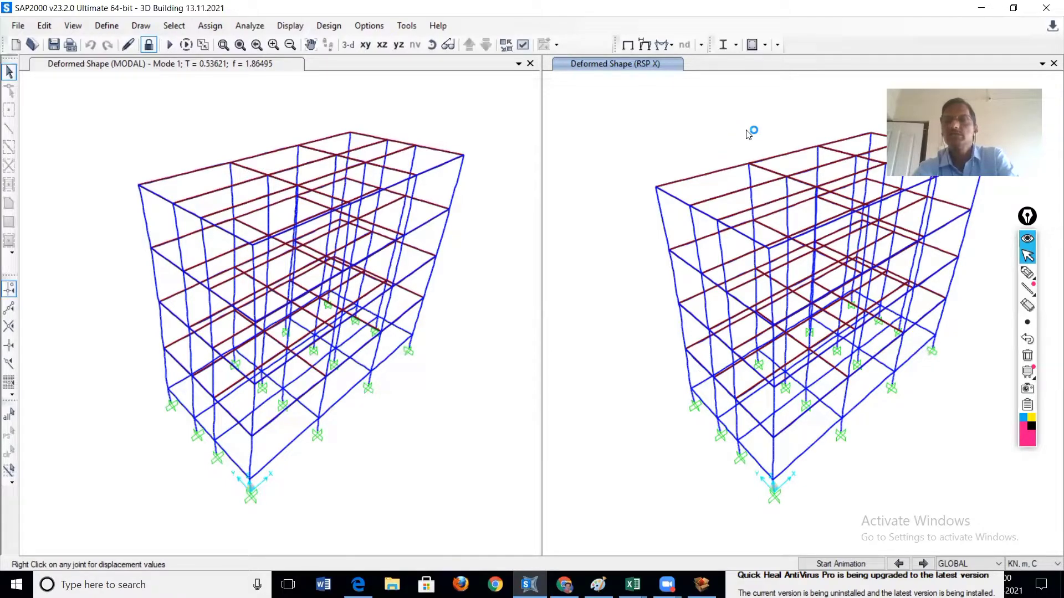
pyautogui.rightClick(655, 189)
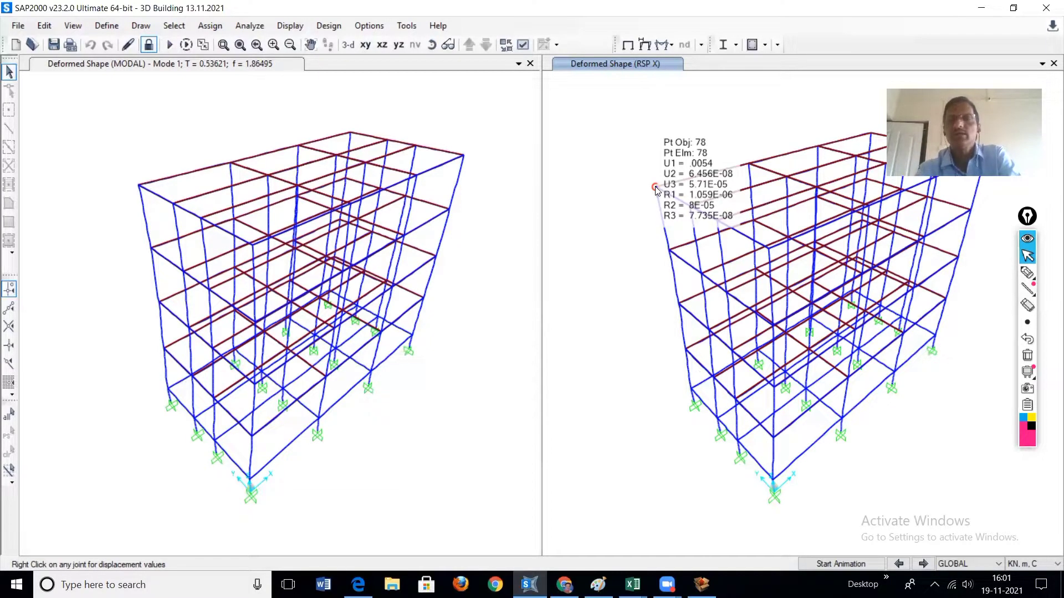
# Show the RSP Y deformed shape in the first view window and query the roof corner joint's displacements.
pyautogui.click(209, 148)
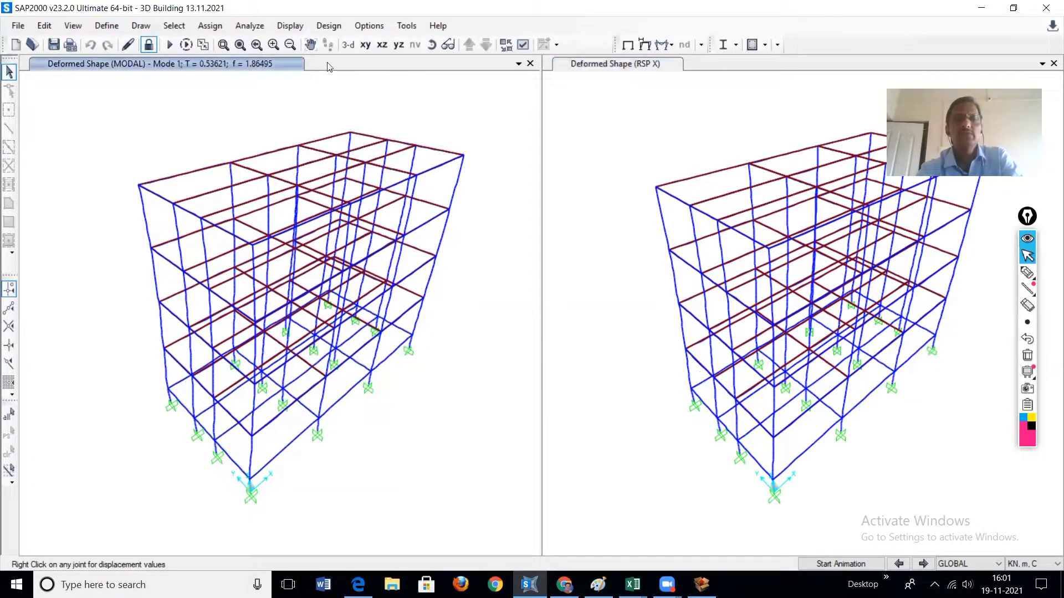
pyautogui.click(289, 26)
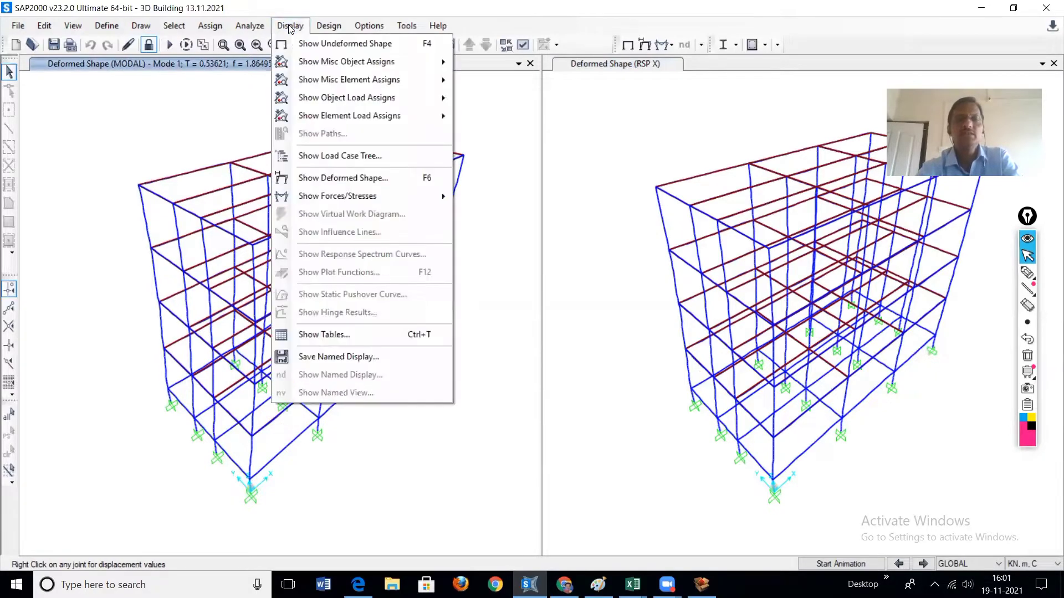
pyautogui.click(318, 178)
pyautogui.click(413, 159)
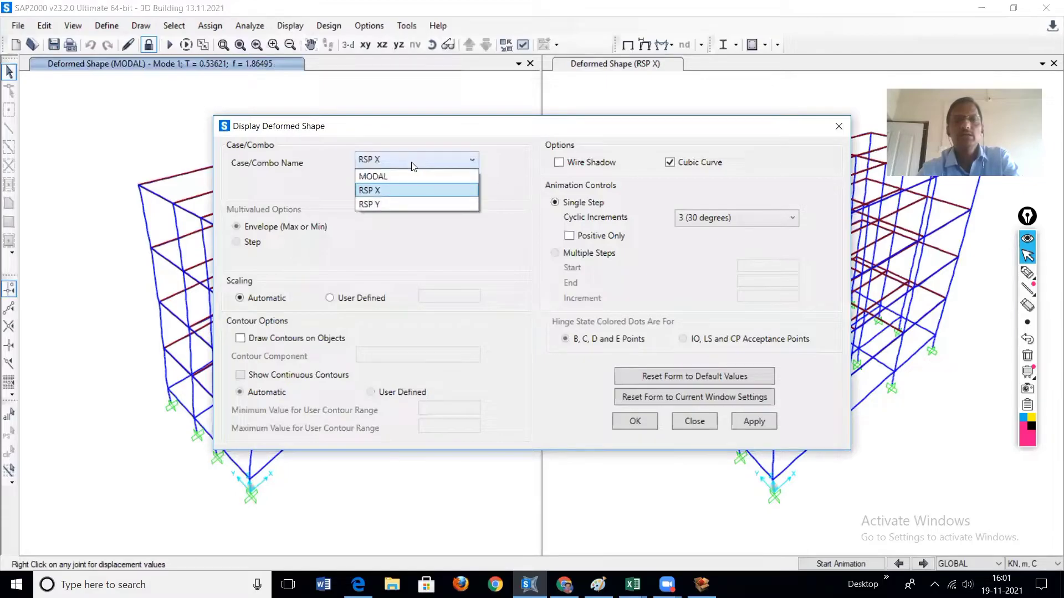
pyautogui.click(379, 205)
pyautogui.click(758, 425)
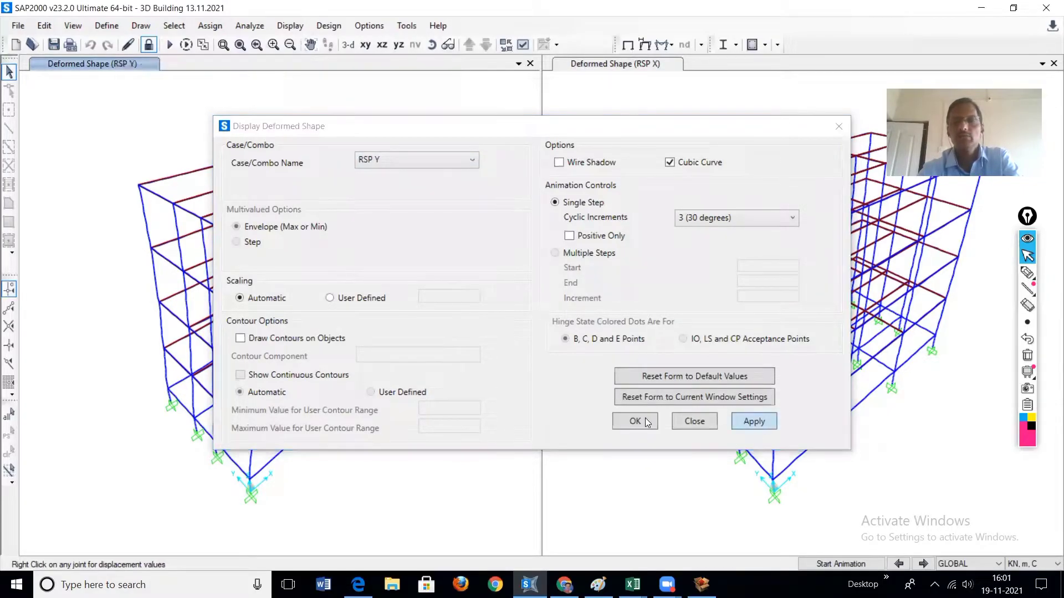
pyautogui.click(635, 421)
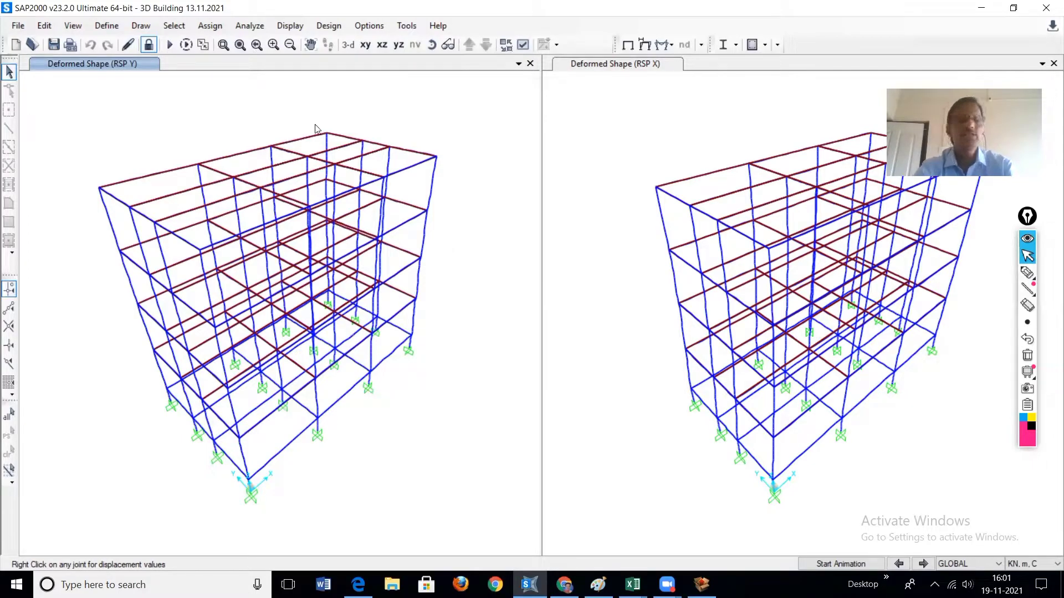
pyautogui.rightClick(100, 192)
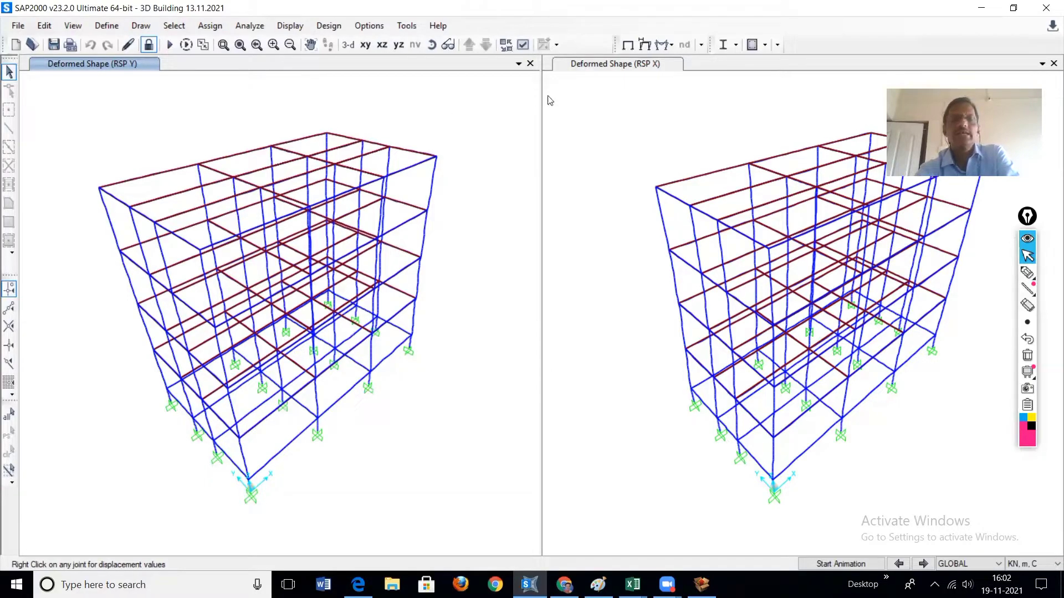
# Open the results table selection and choose only Base Reactions under Structure Output, excluding Modal Information.
pyautogui.click(291, 29)
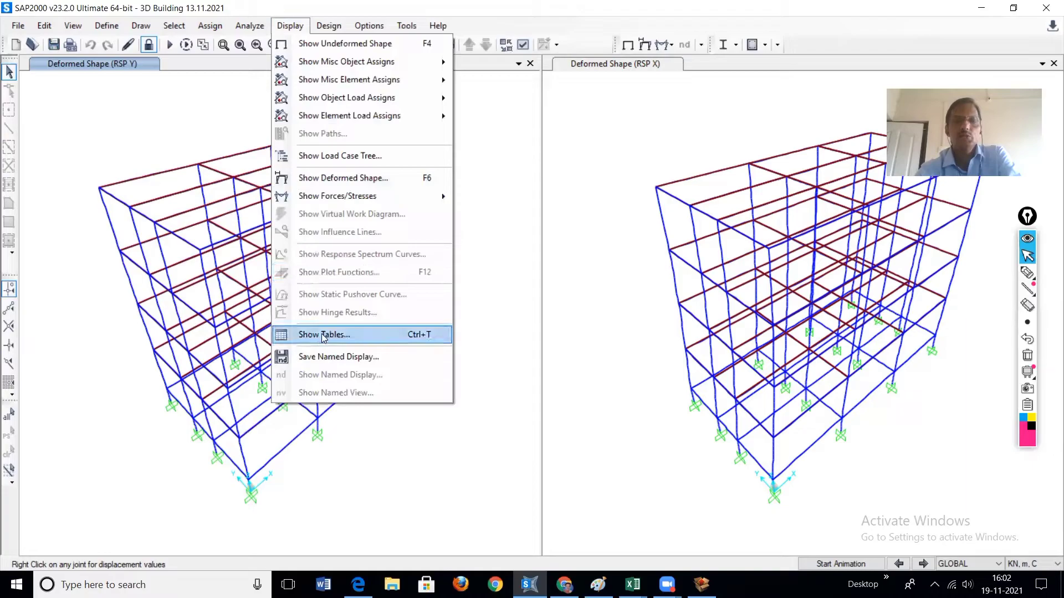
pyautogui.click(341, 335)
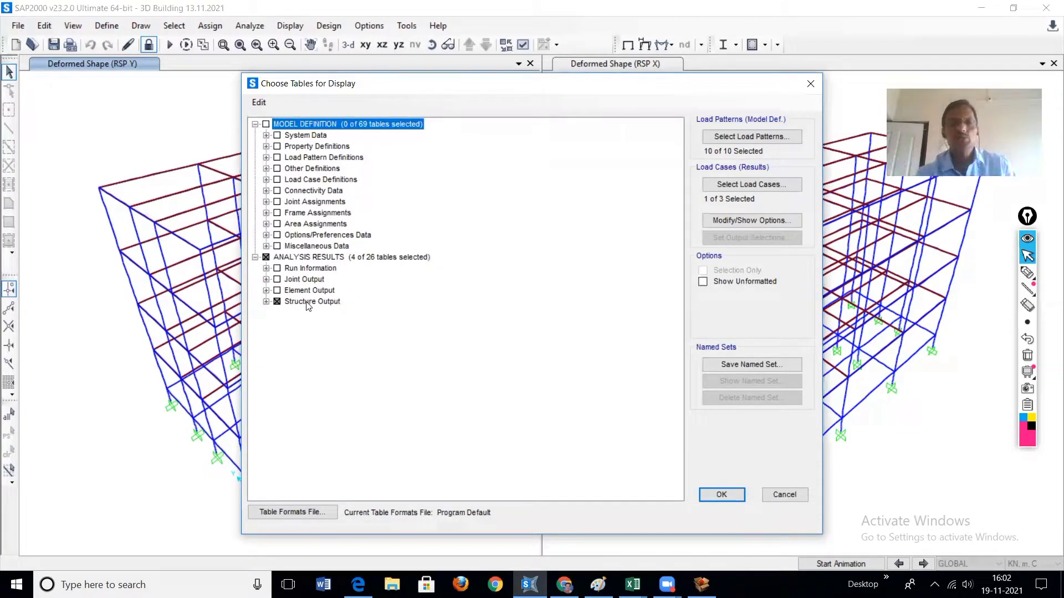
pyautogui.doubleClick(308, 304)
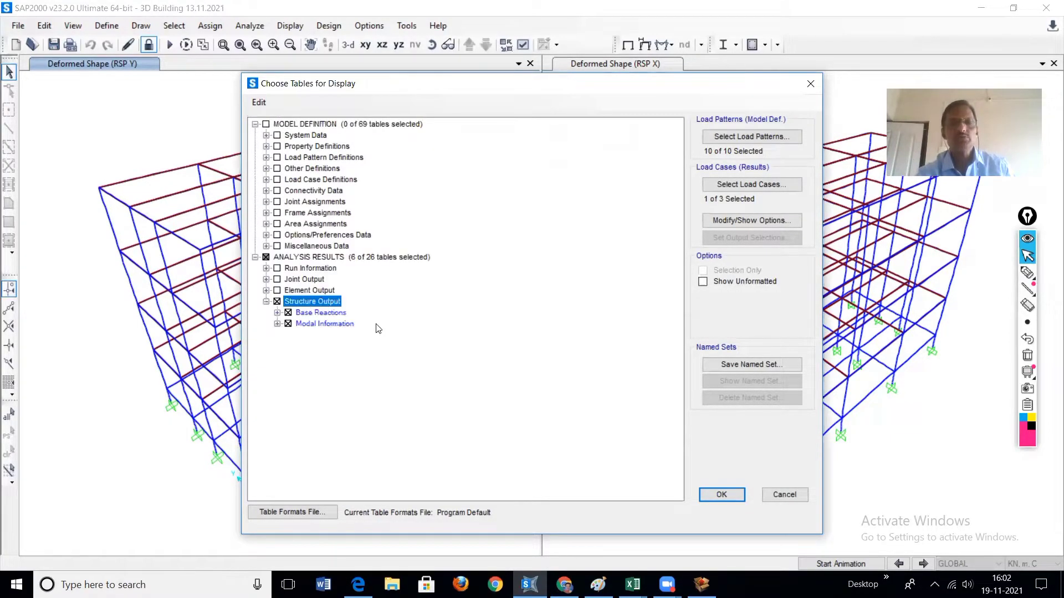
pyautogui.click(288, 323)
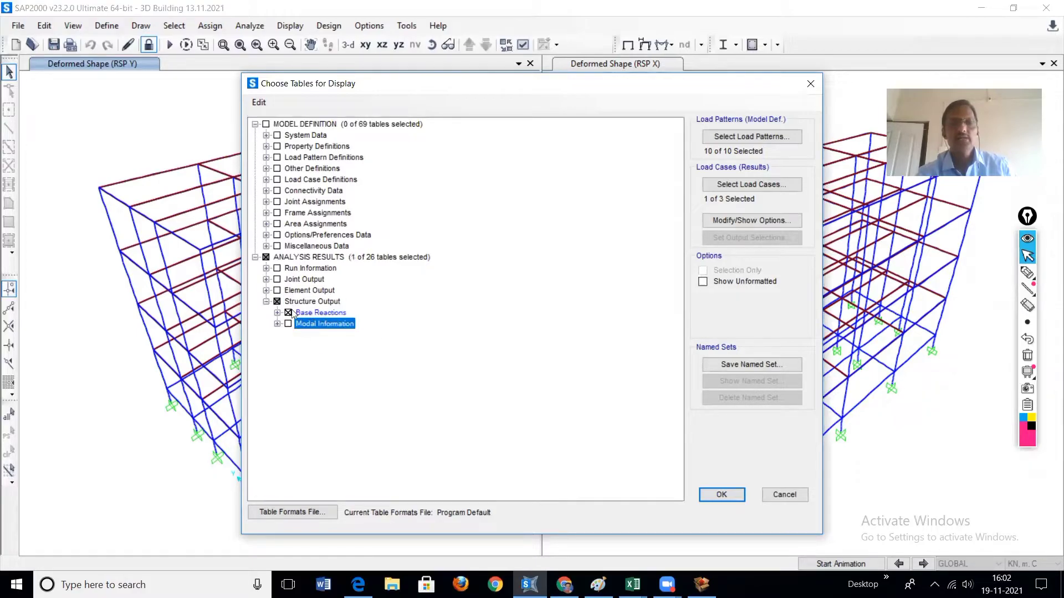
# Circle the Base Reactions table, the Select Load Cases option and OK with the annotation pen.
pyautogui.moveTo(1027, 273)
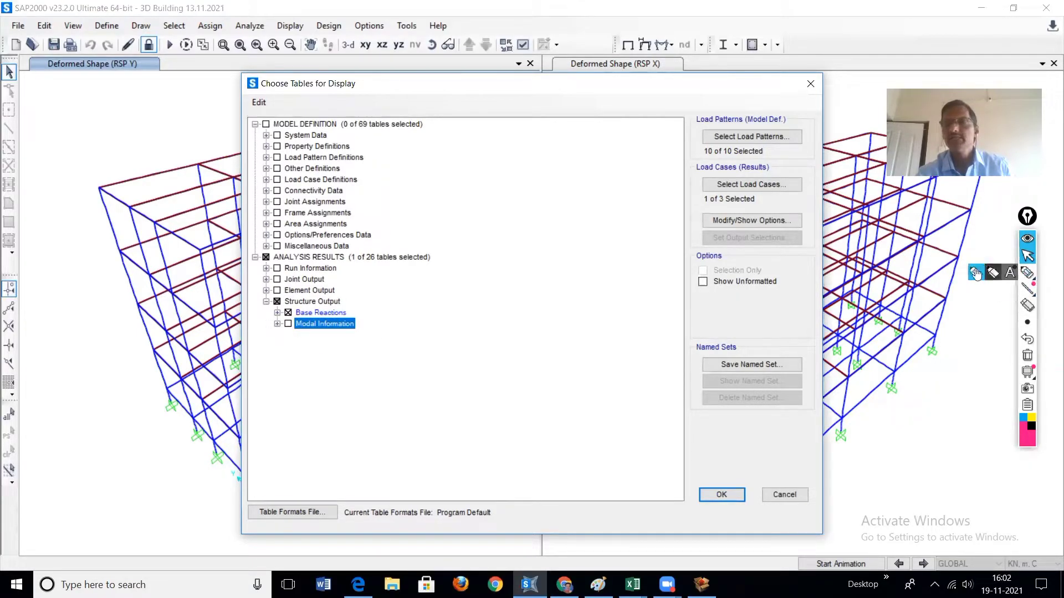
pyautogui.click(971, 274)
pyautogui.moveTo(354, 304)
pyautogui.mouseDown()
pyautogui.moveTo(292, 298)
pyautogui.moveTo(303, 327)
pyautogui.moveTo(348, 324)
pyautogui.moveTo(350, 303)
pyautogui.mouseUp()
pyautogui.moveTo(776, 172)
pyautogui.mouseDown()
pyautogui.moveTo(737, 174)
pyautogui.moveTo(712, 191)
pyautogui.moveTo(803, 185)
pyautogui.moveTo(775, 167)
pyautogui.mouseUp()
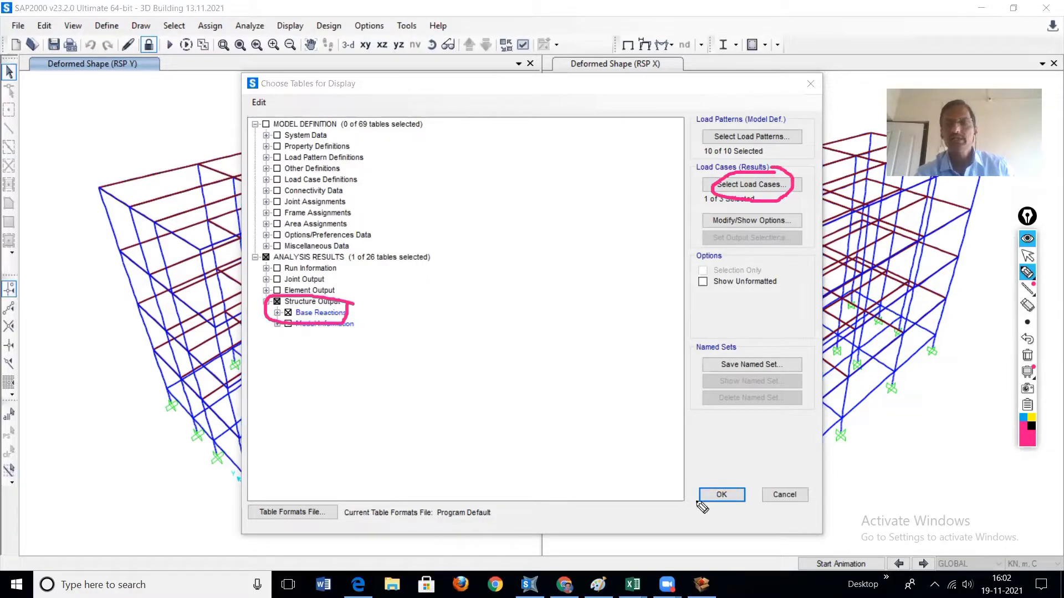
pyautogui.moveTo(743, 478)
pyautogui.mouseDown()
pyautogui.moveTo(739, 521)
pyautogui.moveTo(739, 474)
pyautogui.mouseUp()
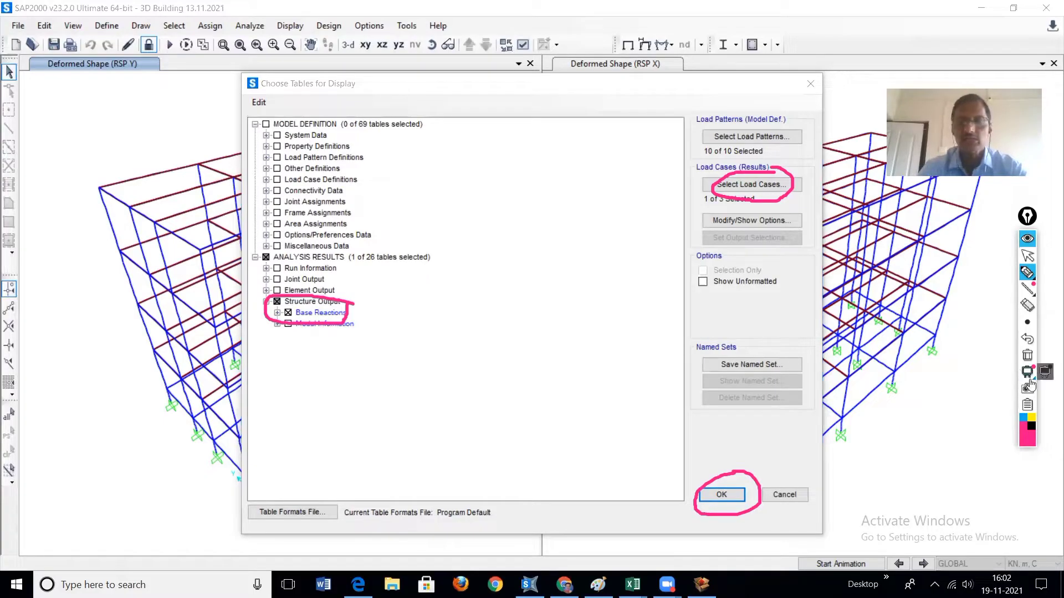
# Erase the pen marks and display the Base Reactions table for load cases RSP X and RSP Y.
pyautogui.click(1027, 256)
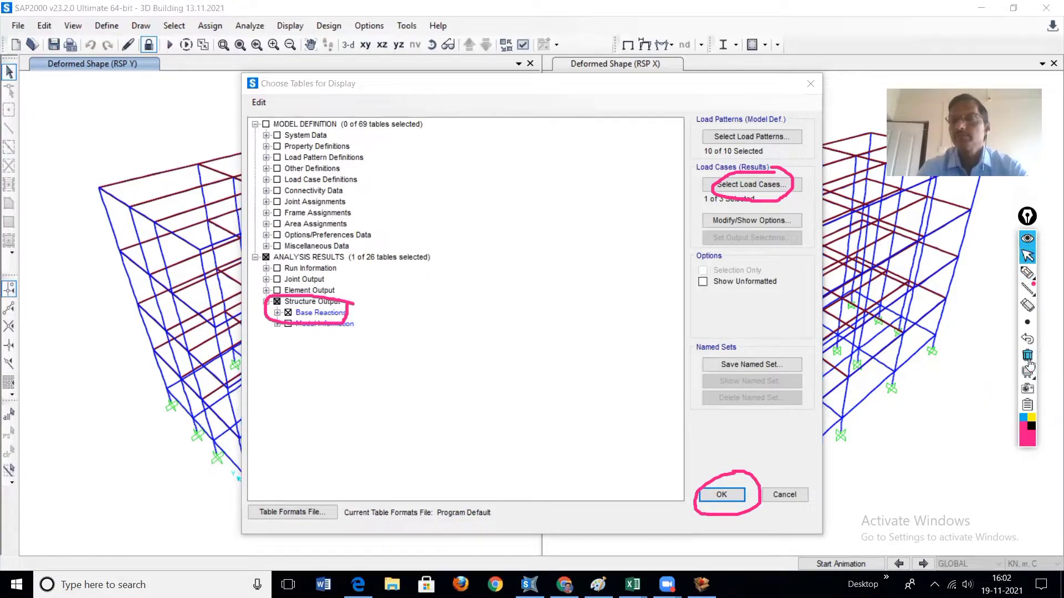
pyautogui.click(1028, 355)
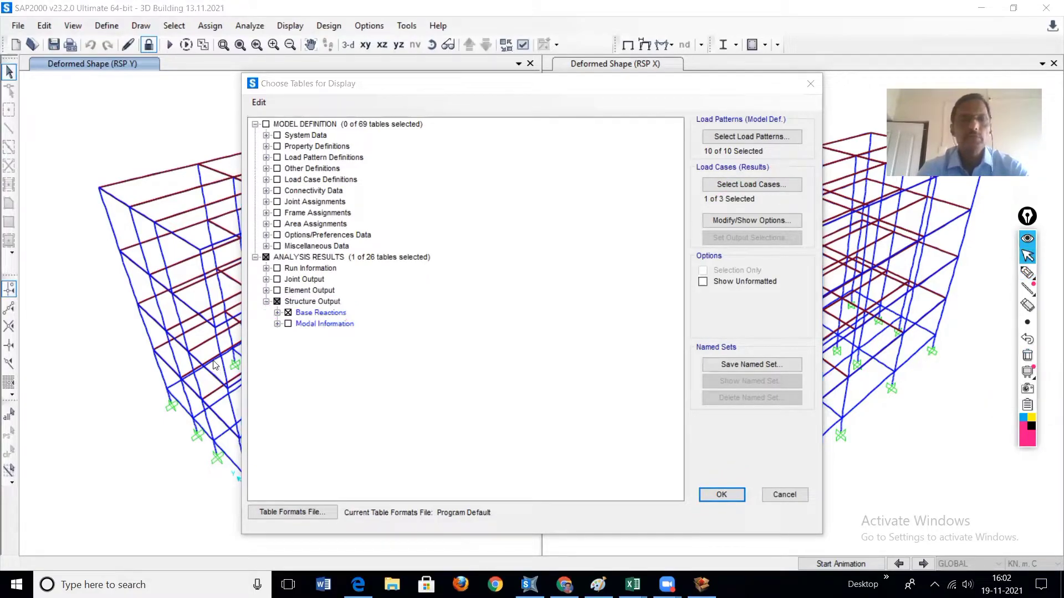
pyautogui.click(754, 184)
pyautogui.click(450, 273)
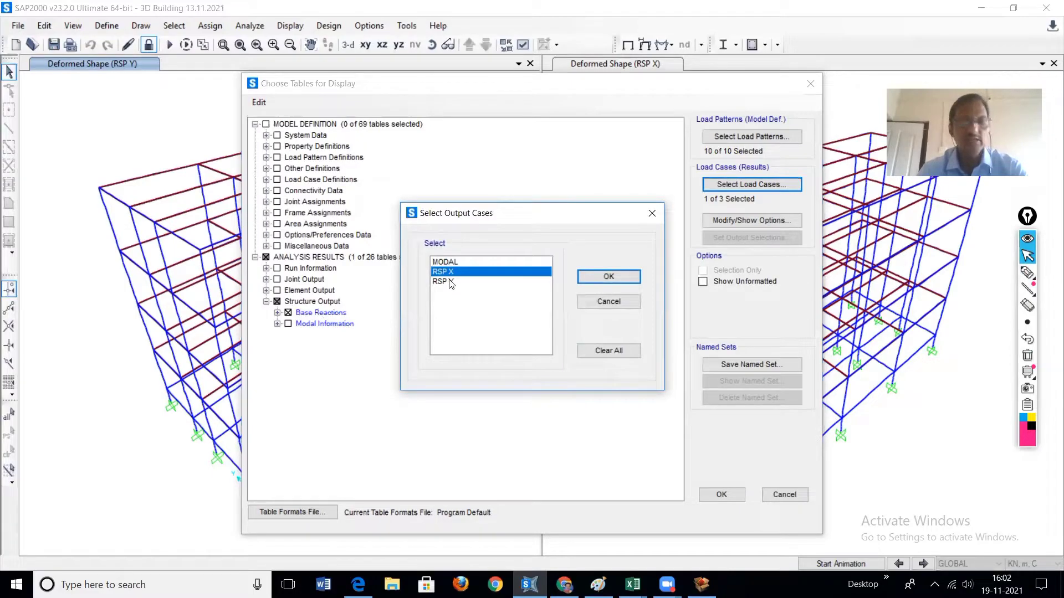
pyautogui.keyDown('ctrl'); pyautogui.click(450, 282); pyautogui.keyUp('ctrl')
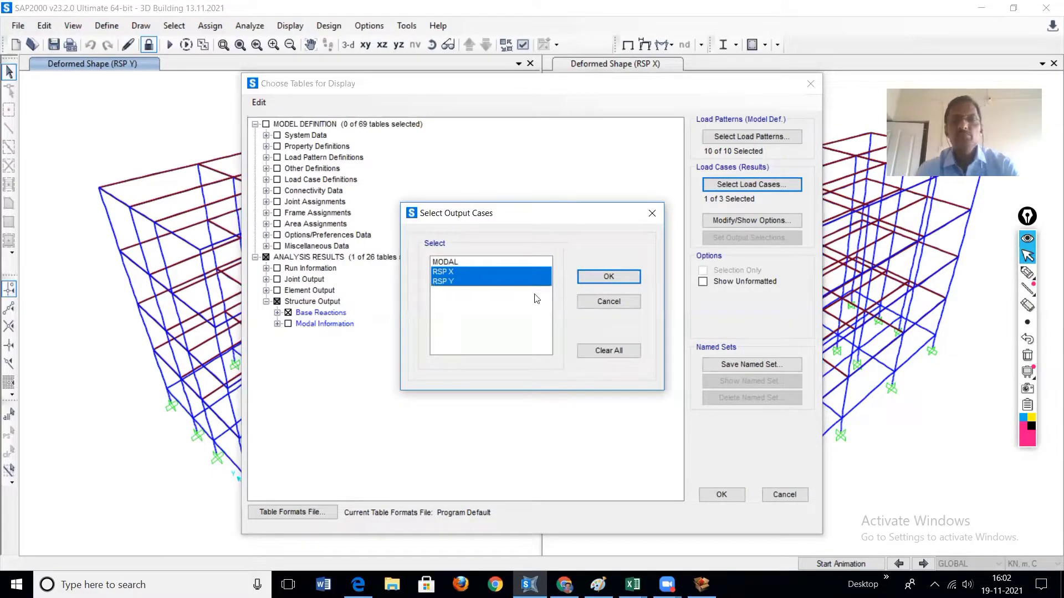
pyautogui.click(601, 278)
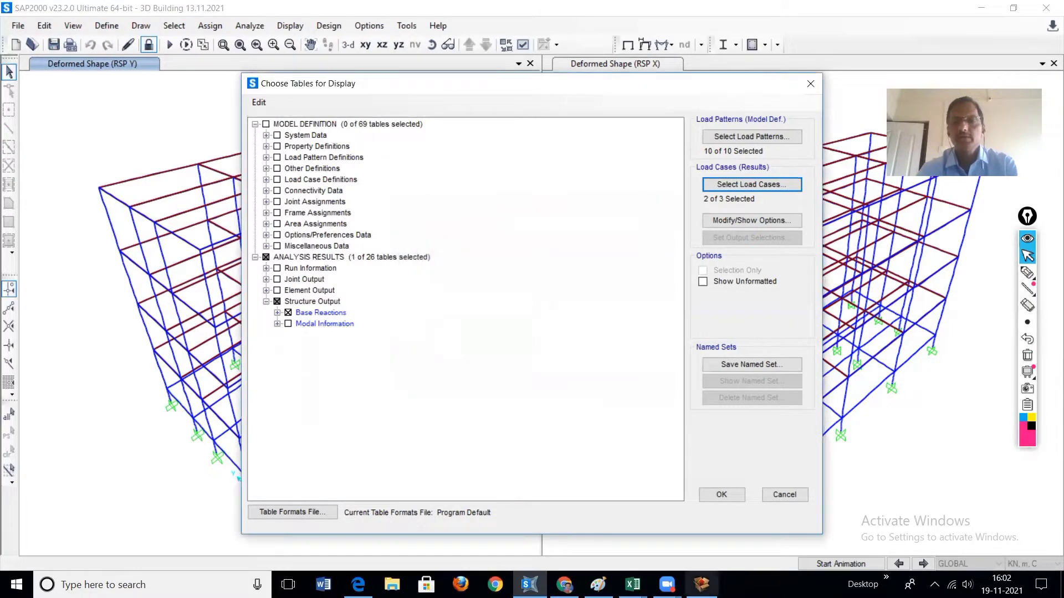
pyautogui.click(721, 494)
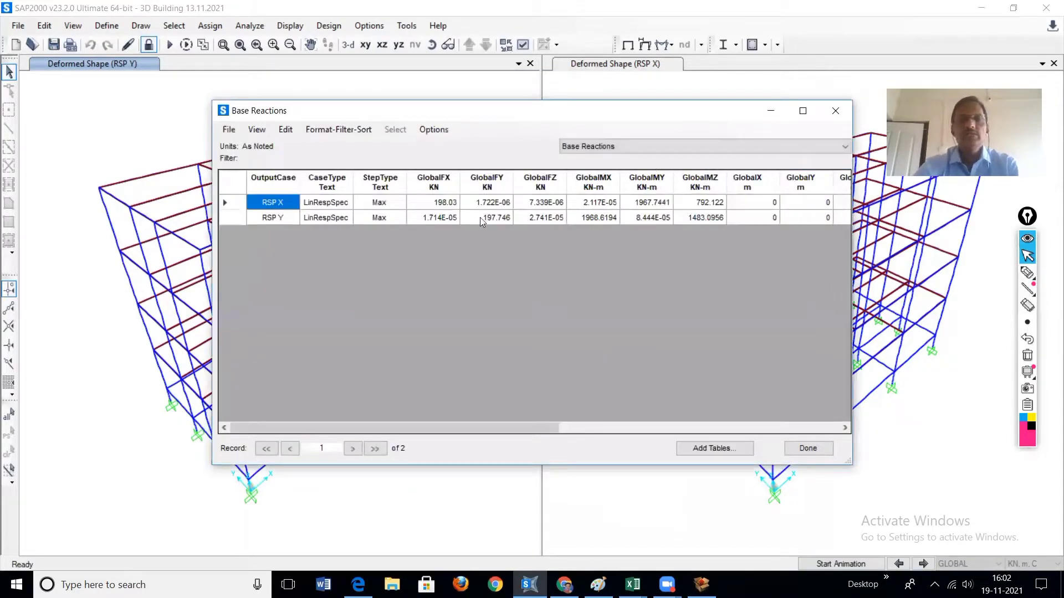
# Mark RSP X with its GlobalFX base shear and RSP Y with its GlobalFY base shear using the annotation pen.
pyautogui.click(1028, 273)
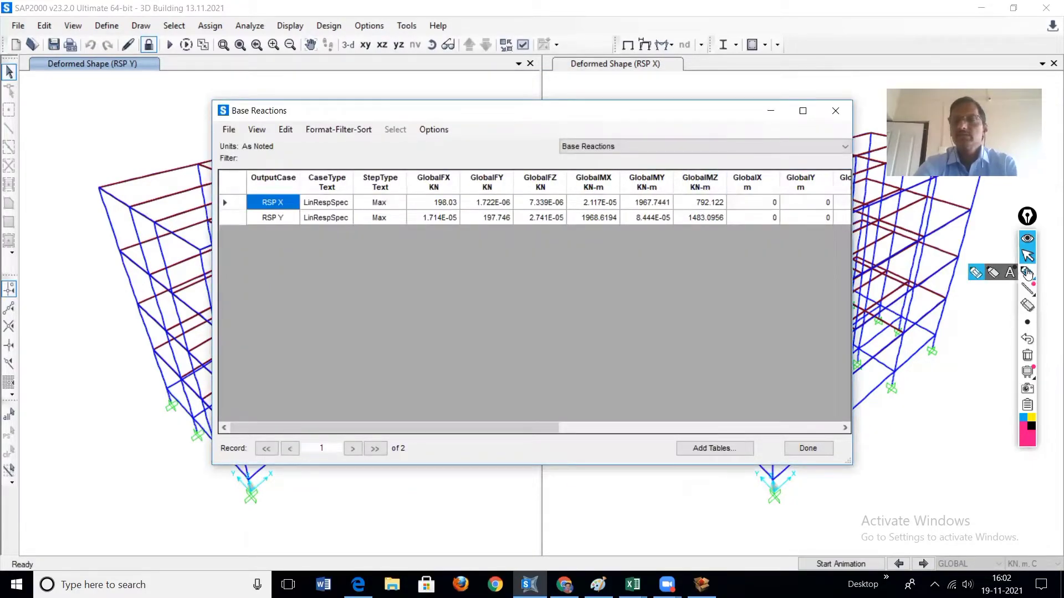
pyautogui.click(977, 274)
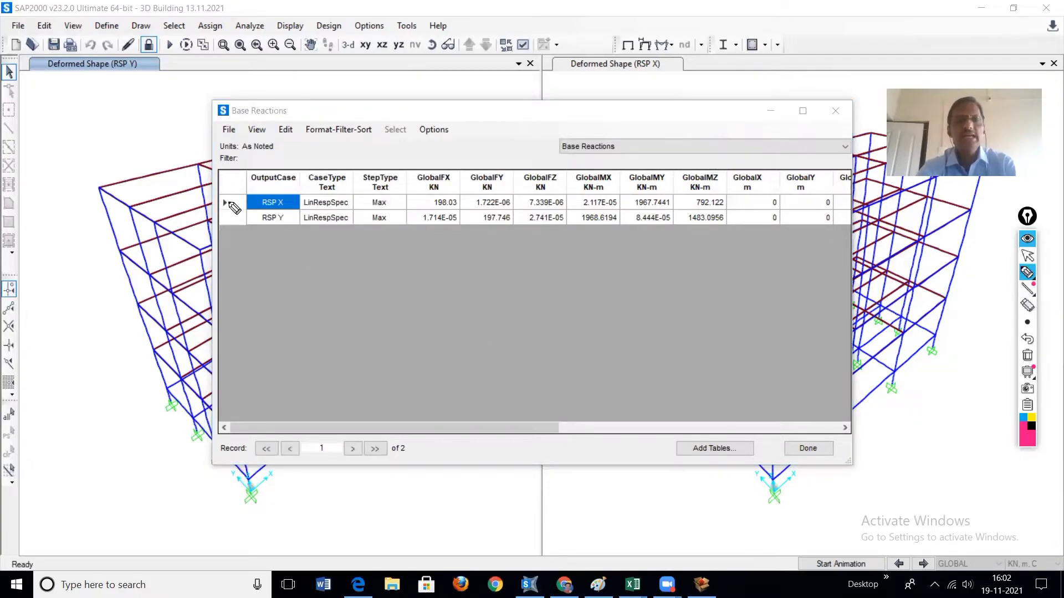
pyautogui.moveTo(282, 192)
pyautogui.mouseDown()
pyautogui.moveTo(266, 195)
pyautogui.moveTo(265, 211)
pyautogui.moveTo(294, 204)
pyautogui.moveTo(277, 198)
pyautogui.mouseUp()
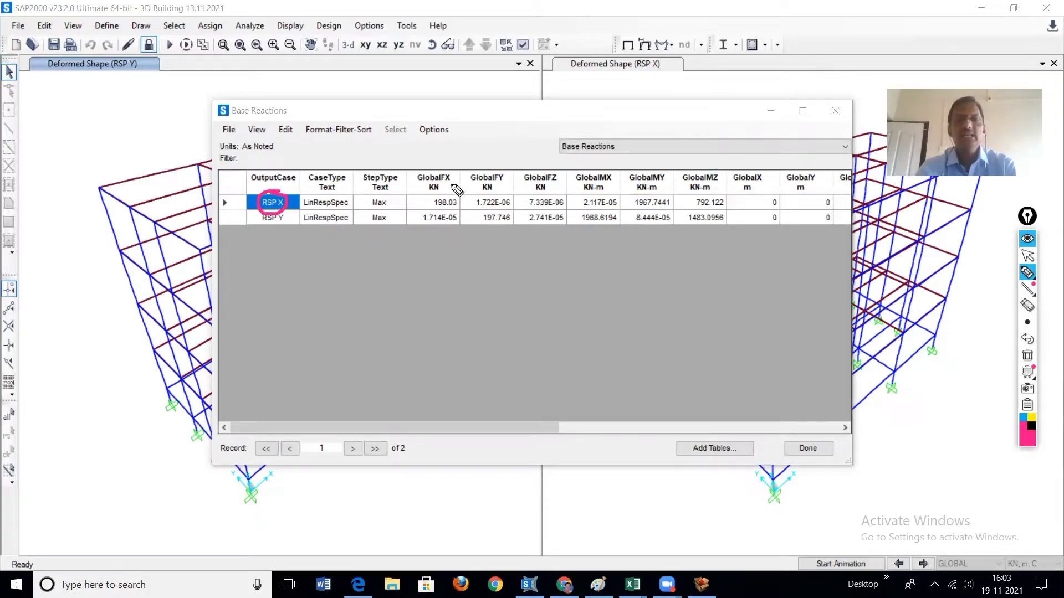
pyautogui.moveTo(447, 183)
pyautogui.mouseDown()
pyautogui.moveTo(431, 183)
pyautogui.moveTo(429, 207)
pyautogui.moveTo(462, 212)
pyautogui.moveTo(457, 191)
pyautogui.moveTo(430, 188)
pyautogui.mouseUp()
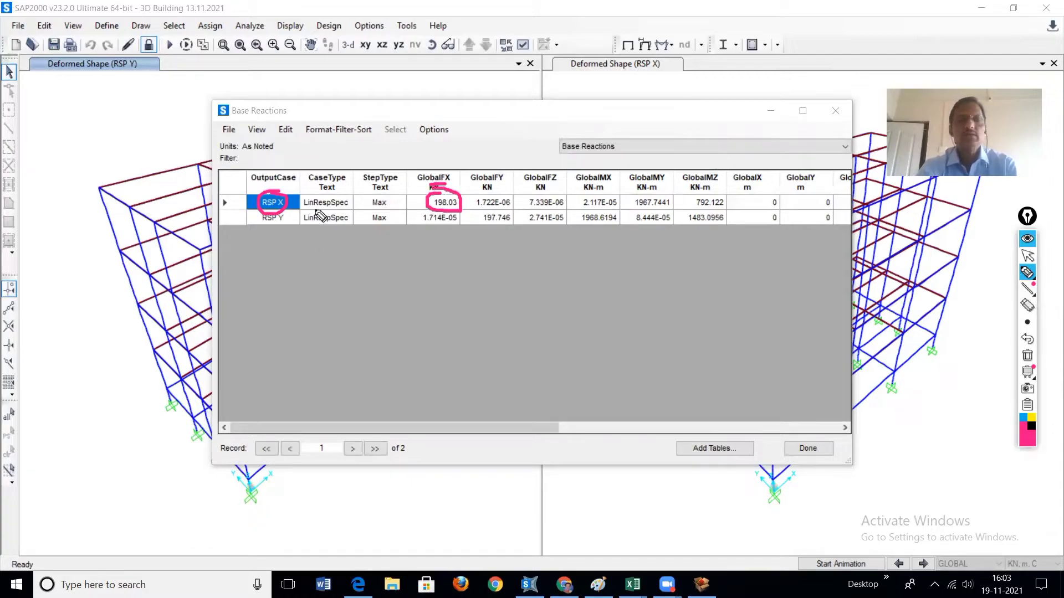
pyautogui.moveTo(270, 213)
pyautogui.mouseDown()
pyautogui.moveTo(256, 231)
pyautogui.moveTo(289, 227)
pyautogui.moveTo(281, 211)
pyautogui.mouseUp()
pyautogui.moveTo(508, 179)
pyautogui.mouseDown()
pyautogui.moveTo(481, 213)
pyautogui.moveTo(487, 228)
pyautogui.moveTo(510, 225)
pyautogui.moveTo(508, 211)
pyautogui.mouseUp()
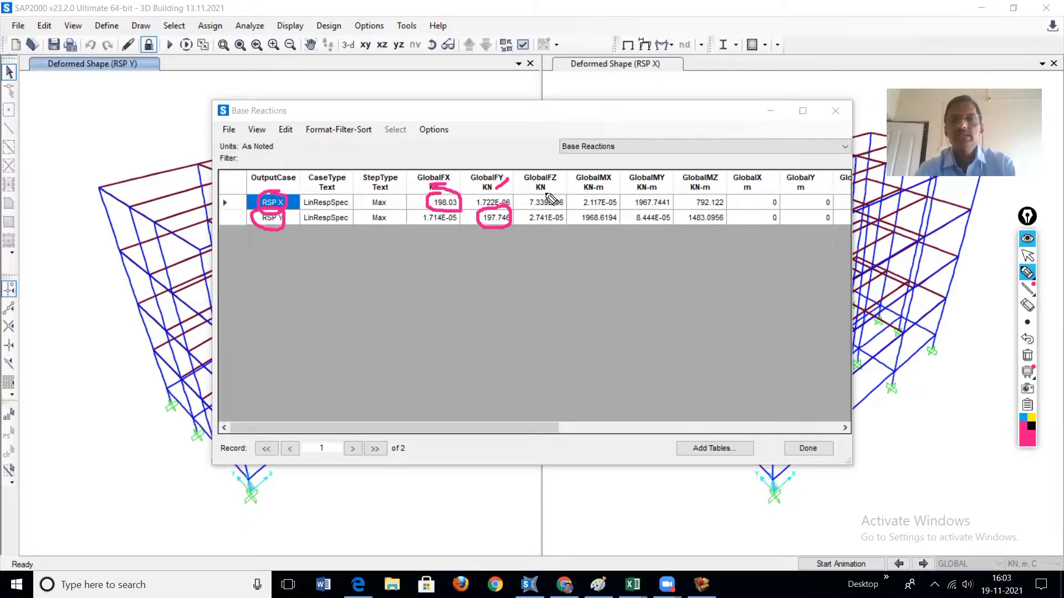
# Mark the GlobalFZ forces, the RSP X GlobalMY moment and the GlobalMZ moments with the annotation pen.
pyautogui.moveTo(559, 191)
pyautogui.mouseDown()
pyautogui.moveTo(528, 205)
pyautogui.moveTo(554, 231)
pyautogui.moveTo(563, 215)
pyautogui.mouseUp()
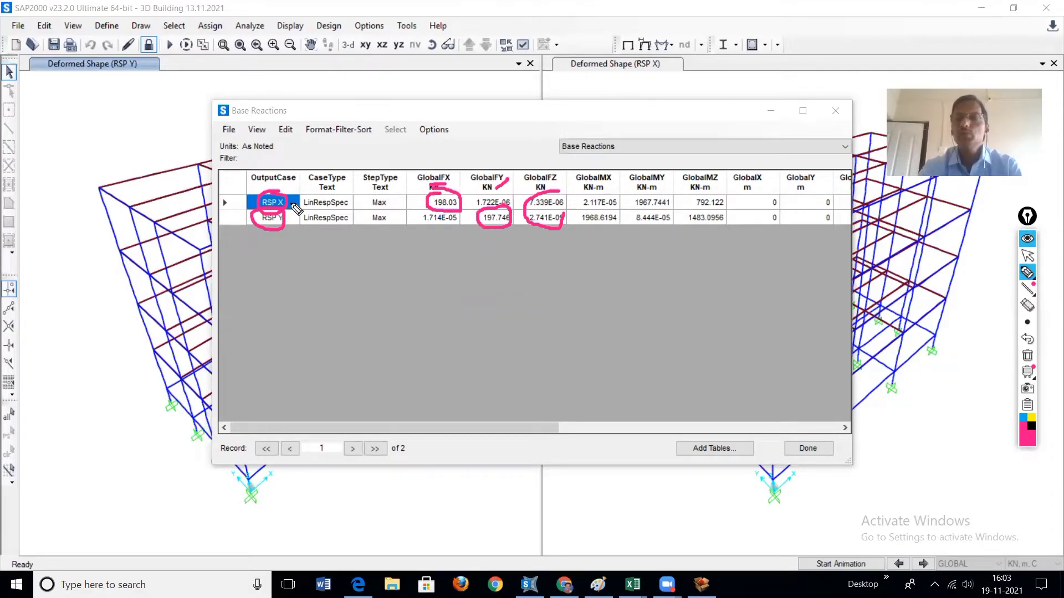
pyautogui.moveTo(631, 210); pyautogui.dragTo(666, 213)
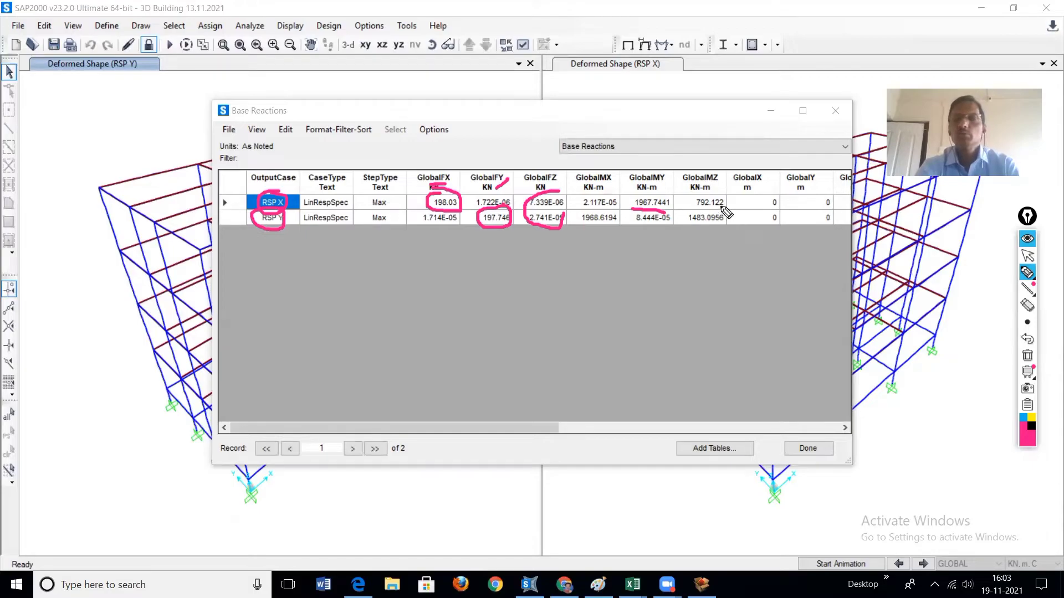
pyautogui.moveTo(726, 206)
pyautogui.mouseDown()
pyautogui.moveTo(681, 220)
pyautogui.moveTo(723, 236)
pyautogui.moveTo(731, 214)
pyautogui.mouseUp()
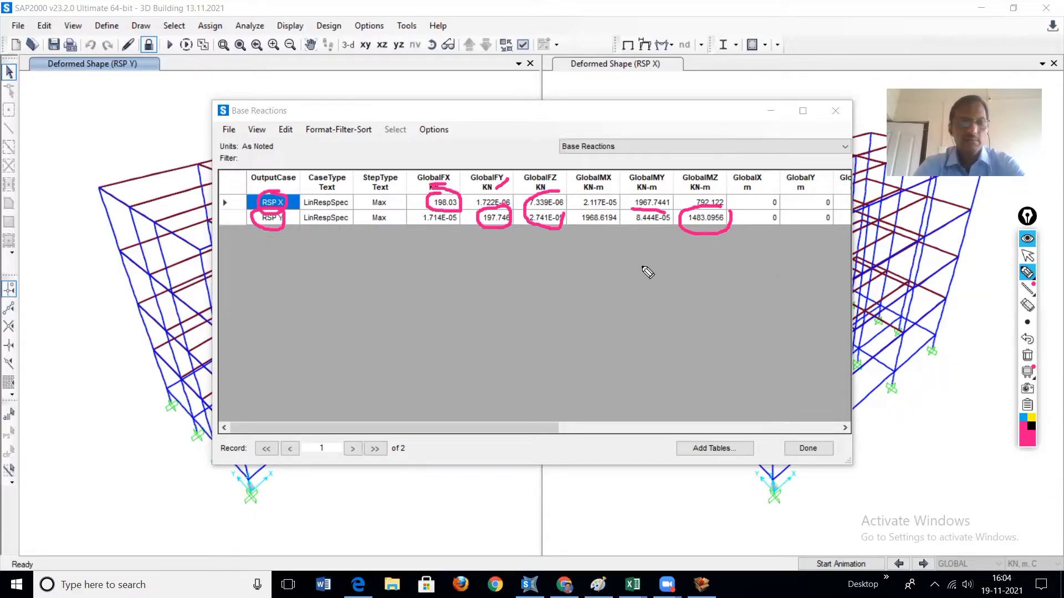
# Close the Base Reactions table and erase all pen marks.
pyautogui.click(1027, 256)
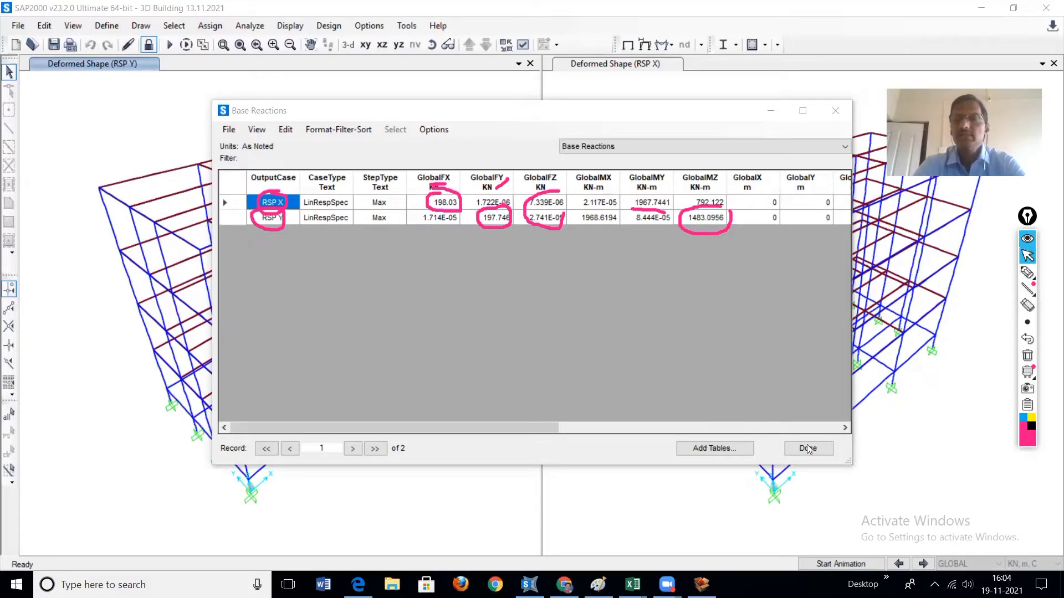
pyautogui.click(808, 448)
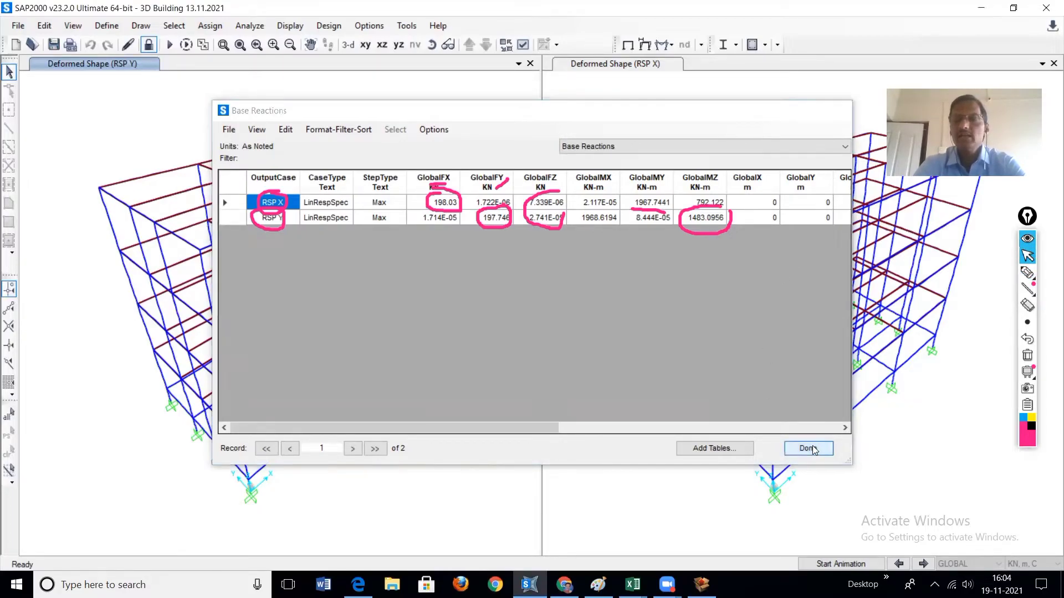
pyautogui.click(1027, 356)
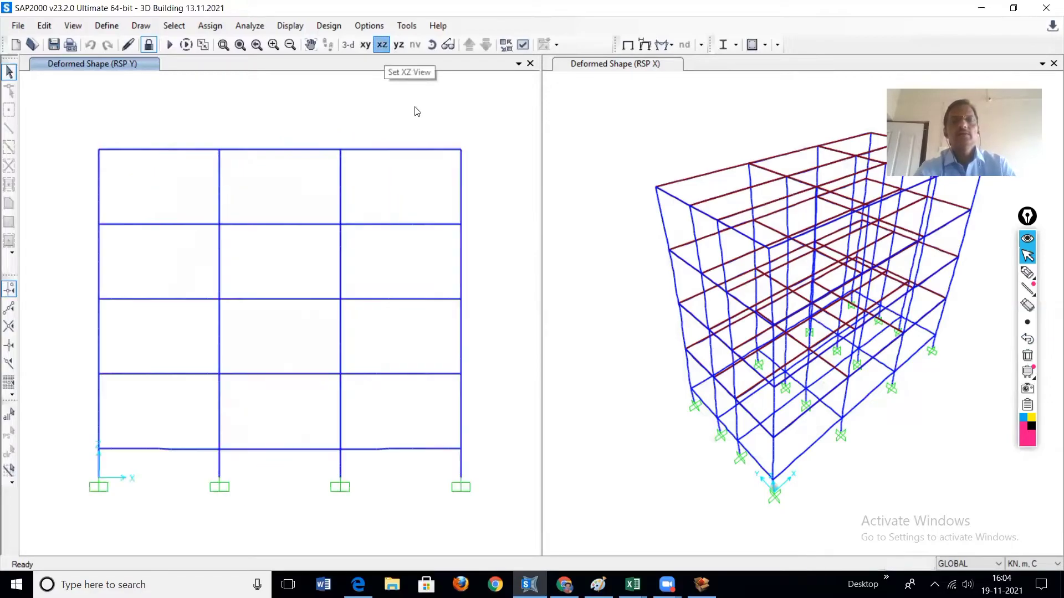
# Return the first view to 3-D and set the frame forces display to load case RSP X, component Moment 3-3.
pyautogui.click(349, 45)
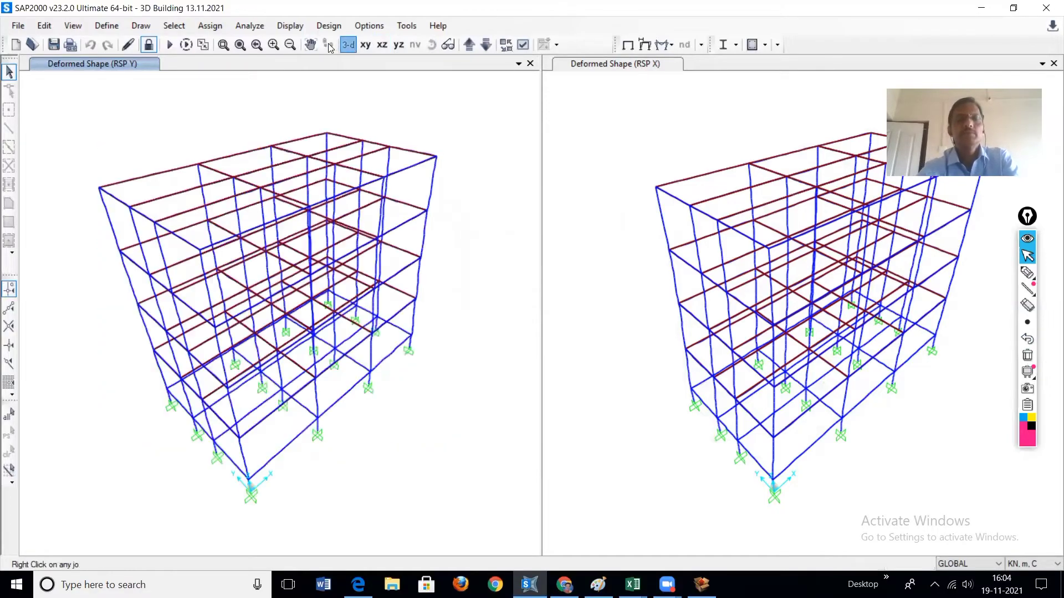
pyautogui.click(297, 31)
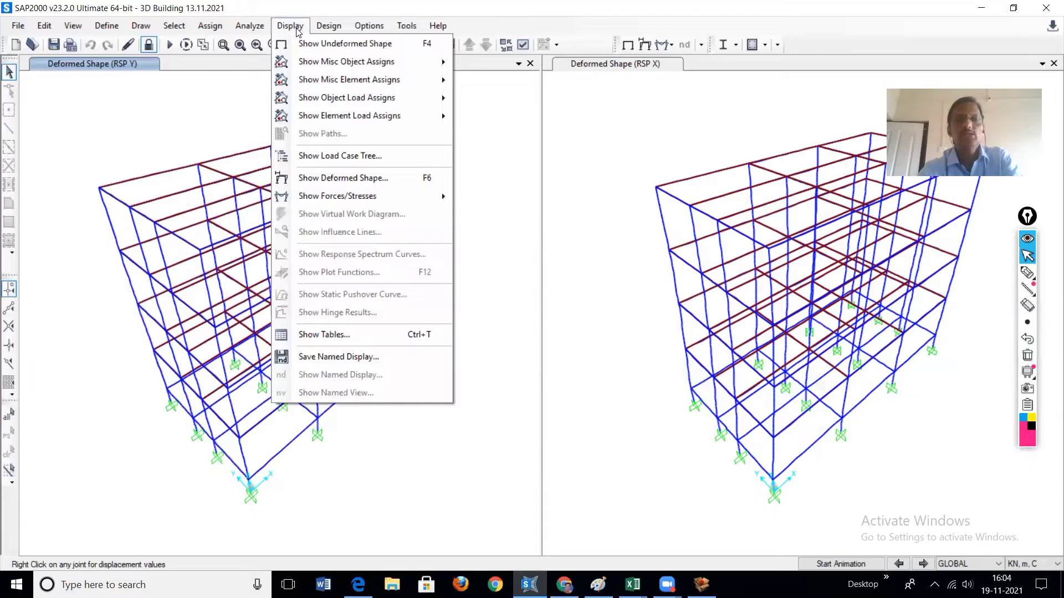
pyautogui.moveTo(337, 202)
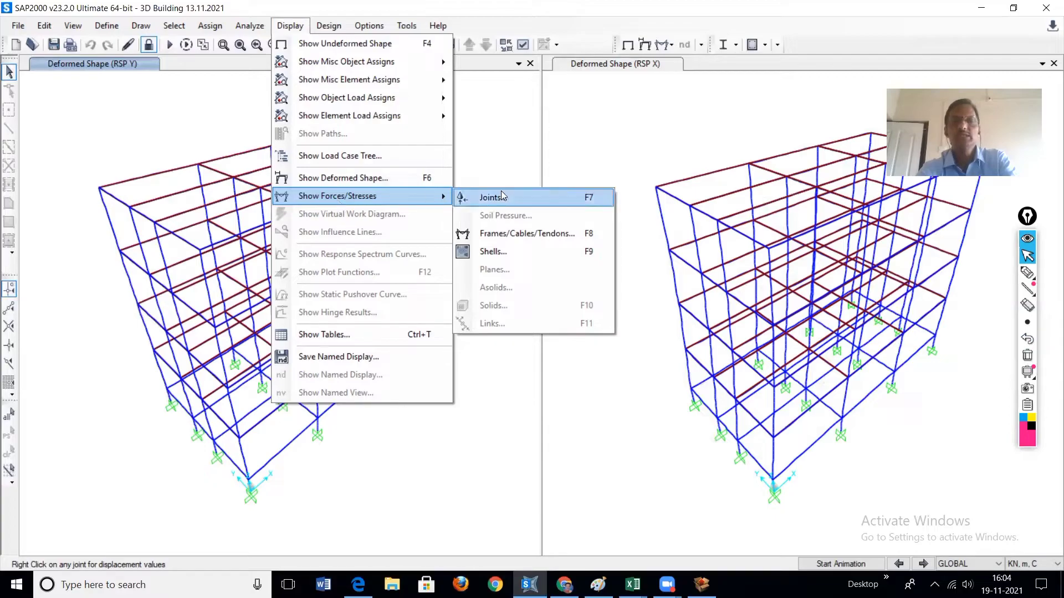
pyautogui.click(499, 234)
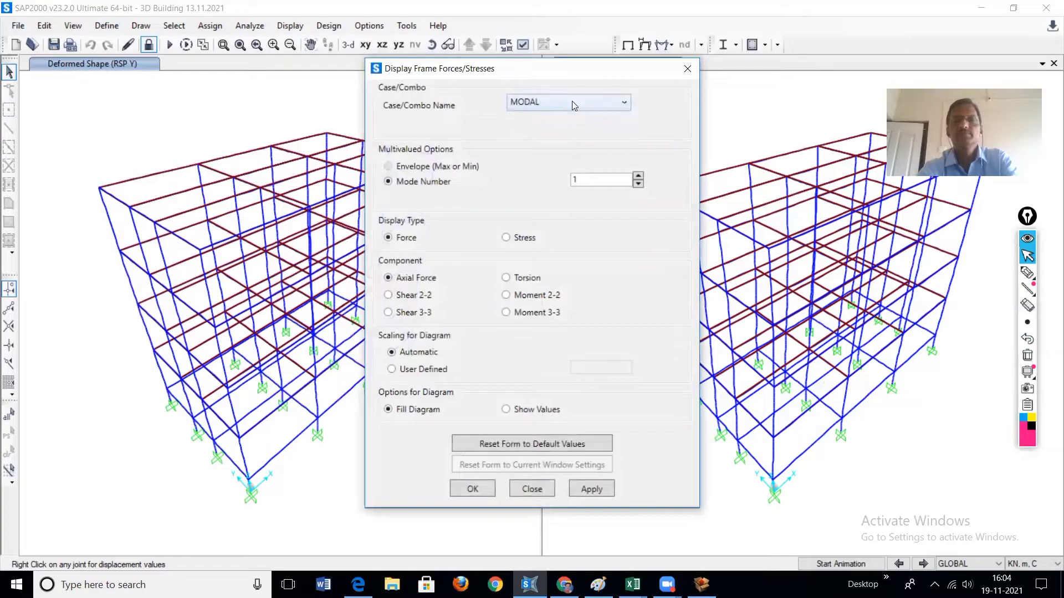
pyautogui.click(571, 100)
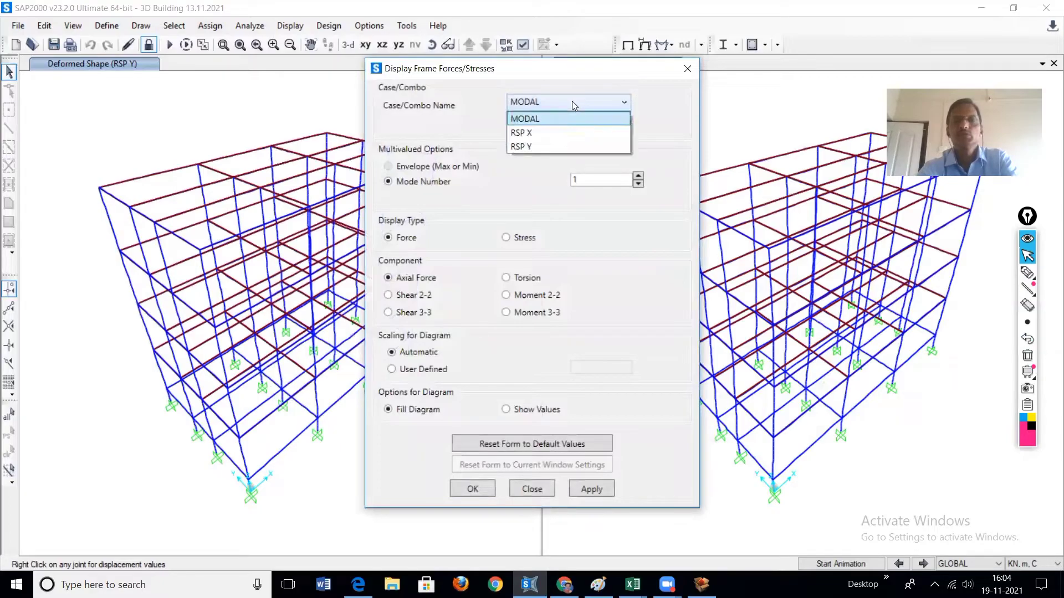
pyautogui.click(530, 133)
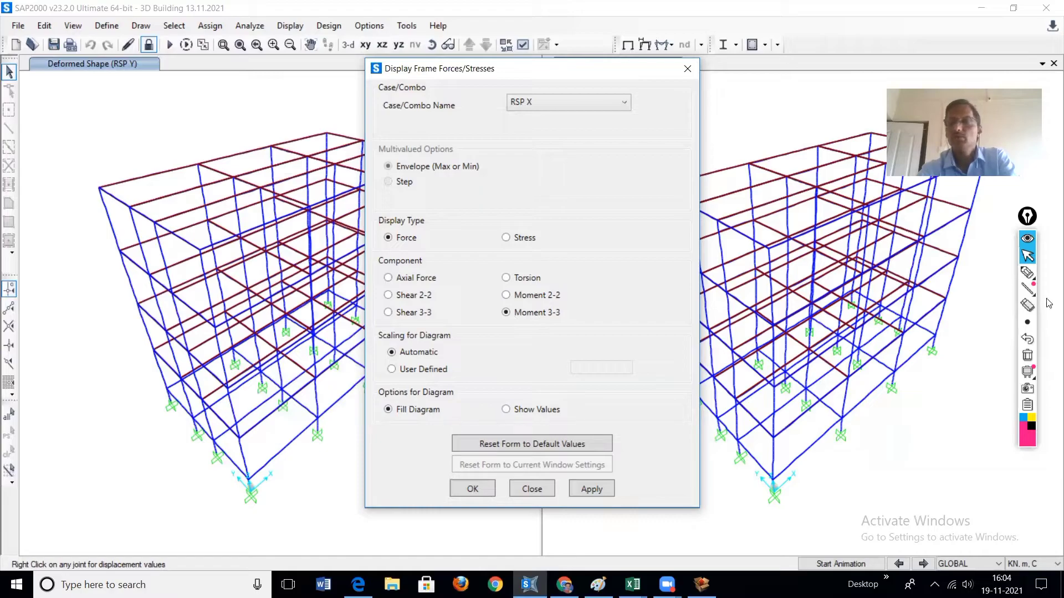
# Underline the Fill Diagram and Show Values options with the annotation pen.
pyautogui.click(1027, 273)
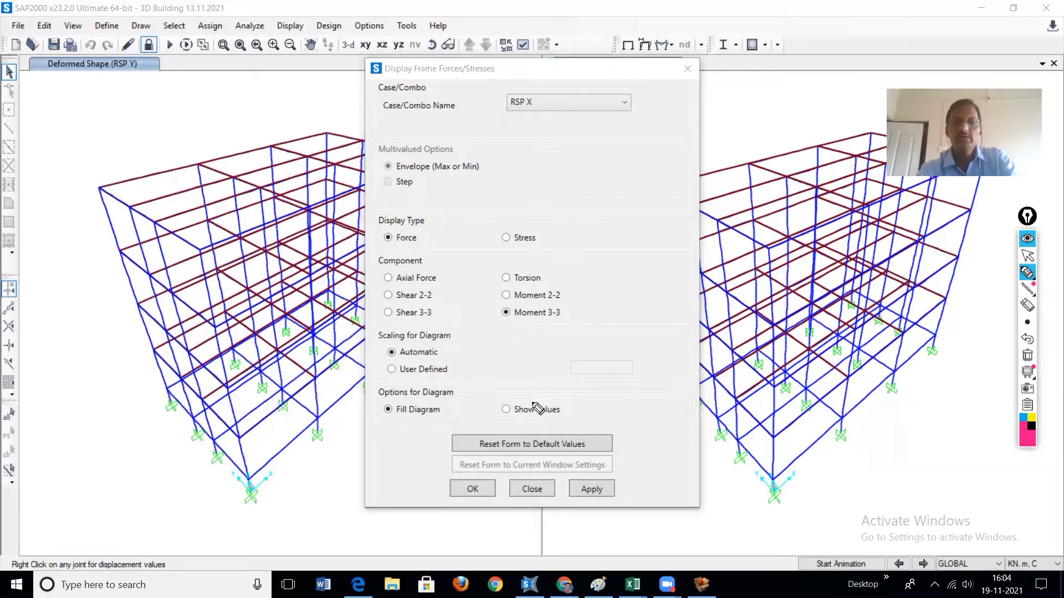
pyautogui.moveTo(397, 423)
pyautogui.mouseDown()
pyautogui.moveTo(386, 424)
pyautogui.moveTo(429, 424)
pyautogui.mouseUp()
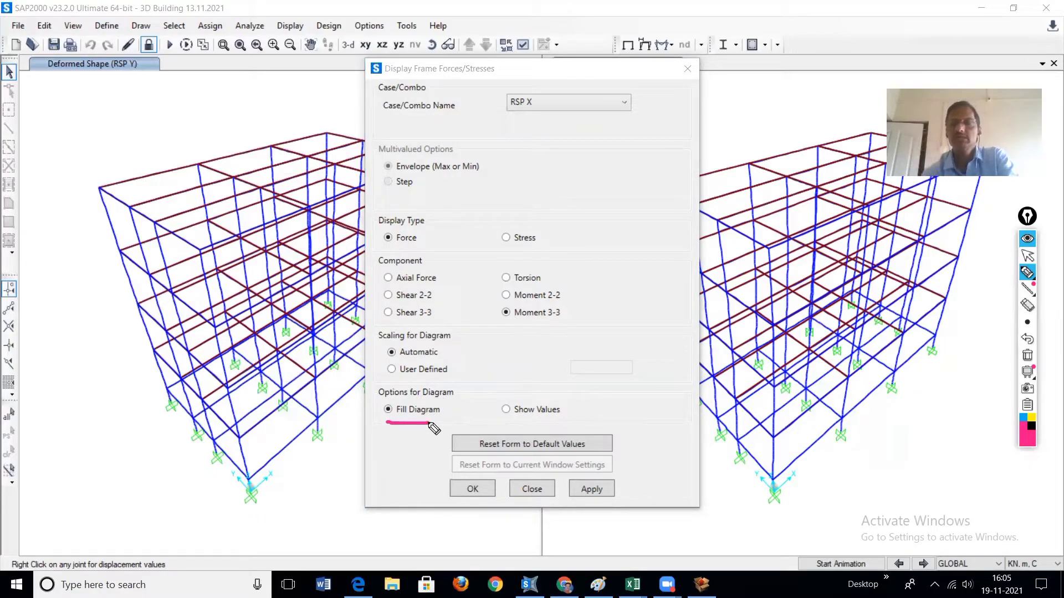
pyautogui.moveTo(517, 418); pyautogui.dragTo(538, 420)
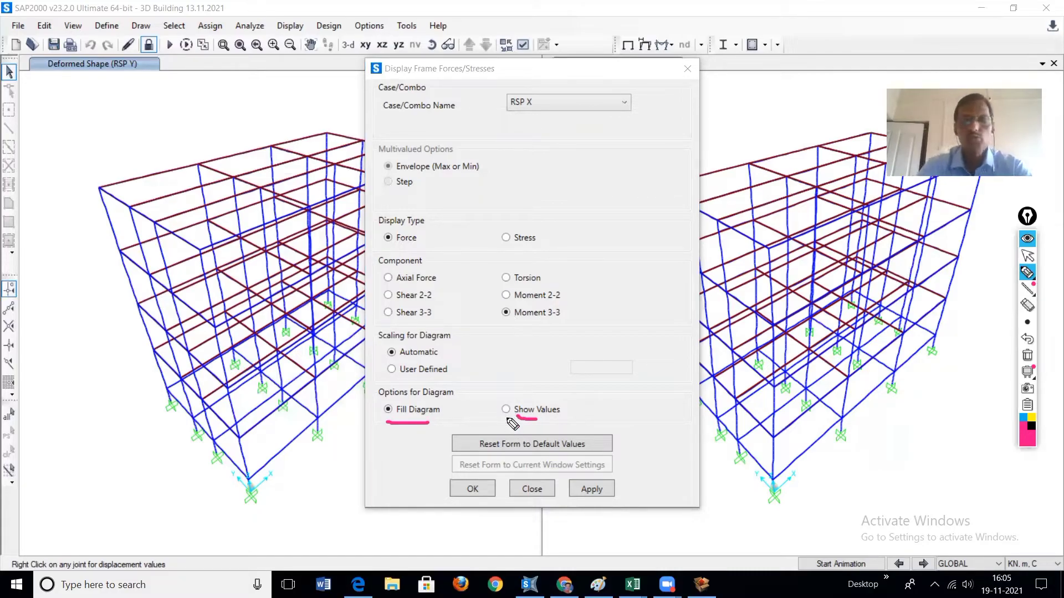
# Choose Show Values, erase the pen marks and display the RSP X Moment 3-3 diagram in the first view.
pyautogui.click(1027, 256)
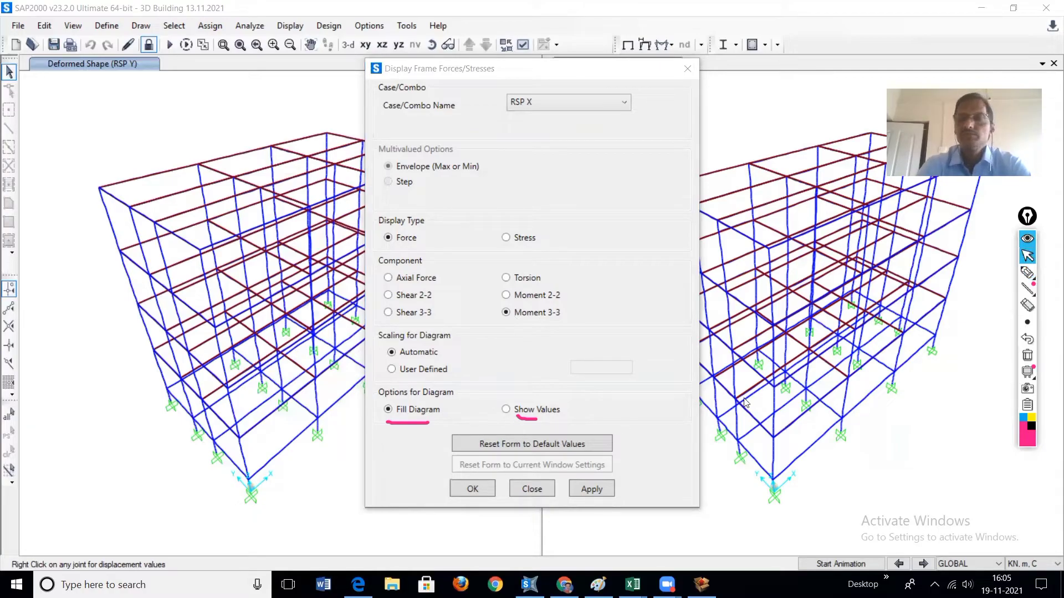
pyautogui.click(507, 411)
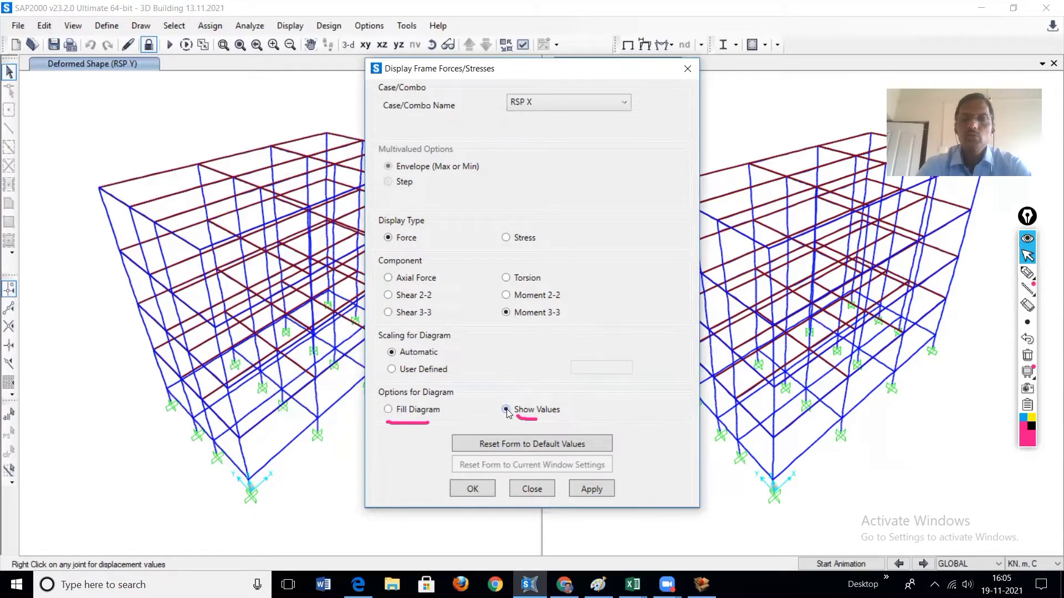
pyautogui.click(1027, 356)
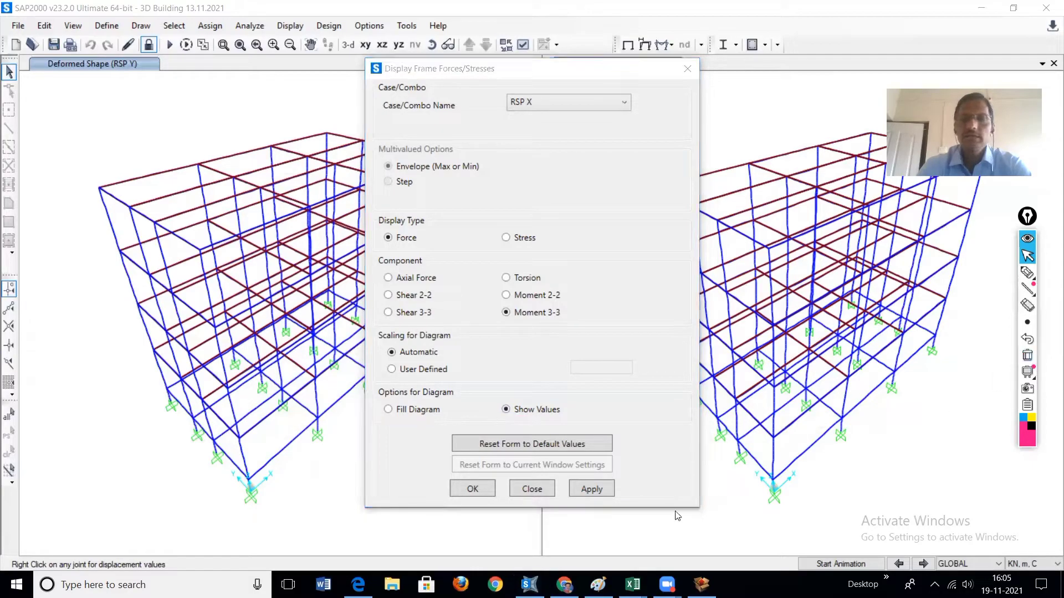
pyautogui.click(589, 488)
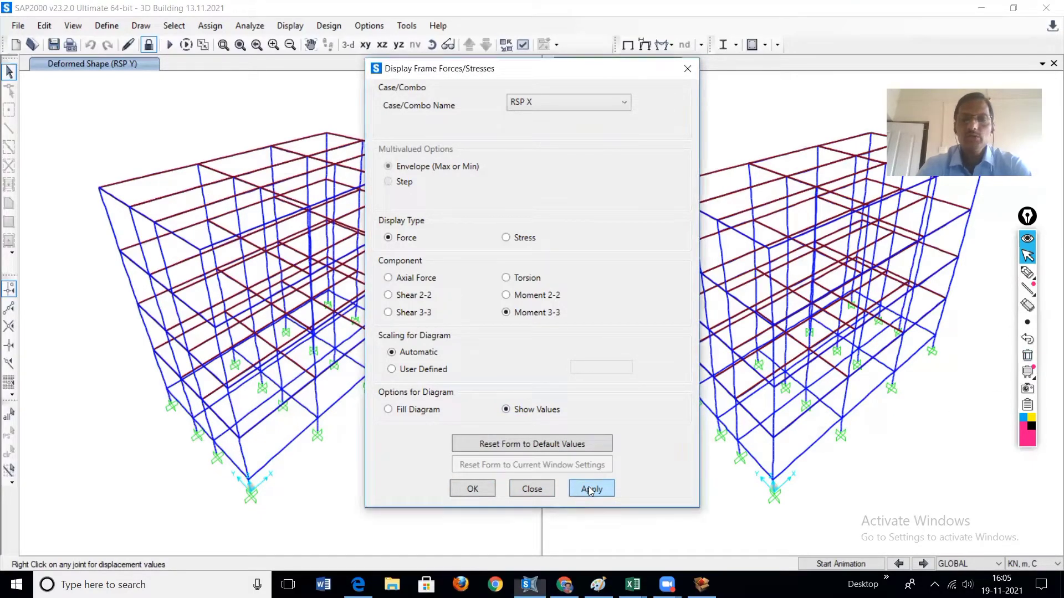
pyautogui.click(472, 489)
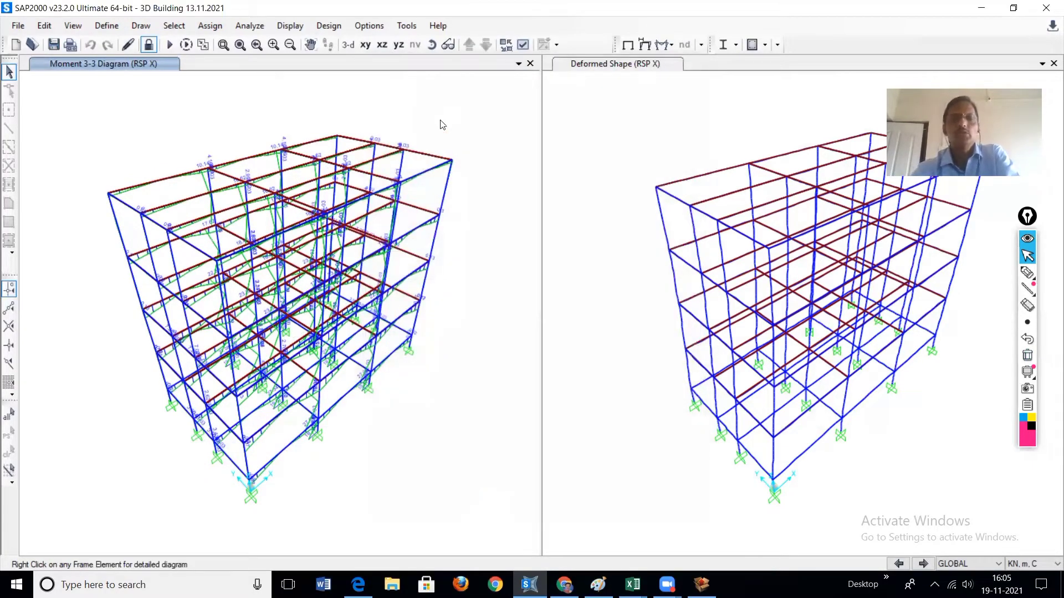
# Examine the RSP X Moment 3-3 diagram in XZ and YZ elevations, ending on the next parallel XZ frame.
pyautogui.click(379, 45)
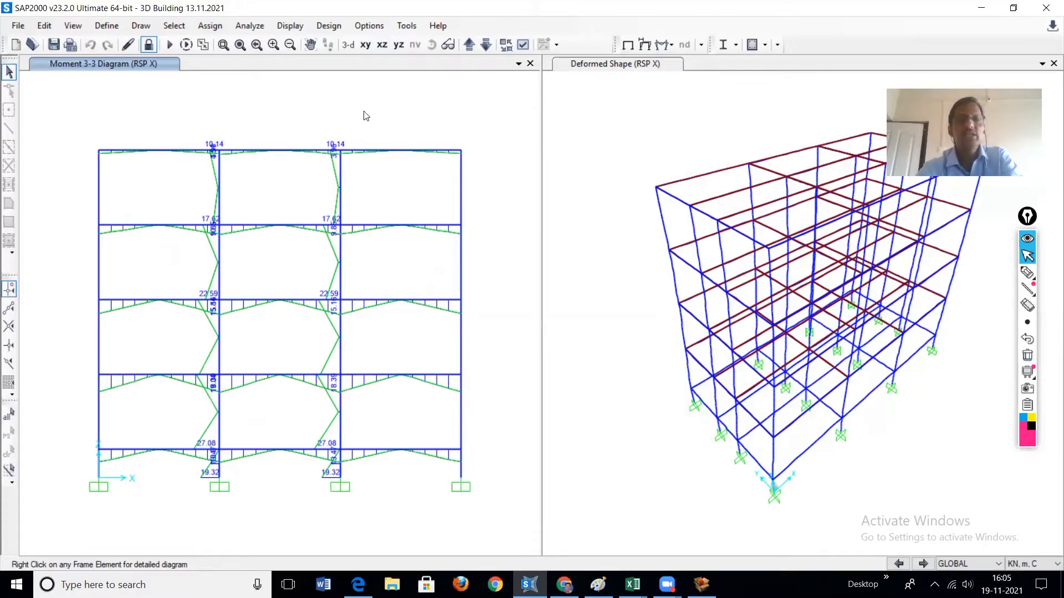
pyautogui.click(399, 44)
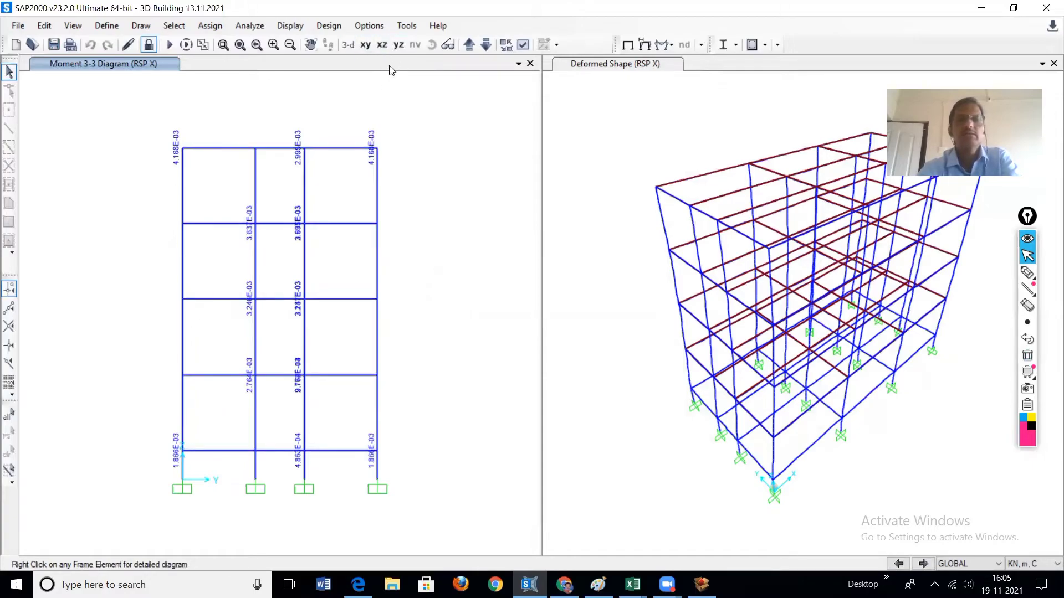
pyautogui.click(382, 44)
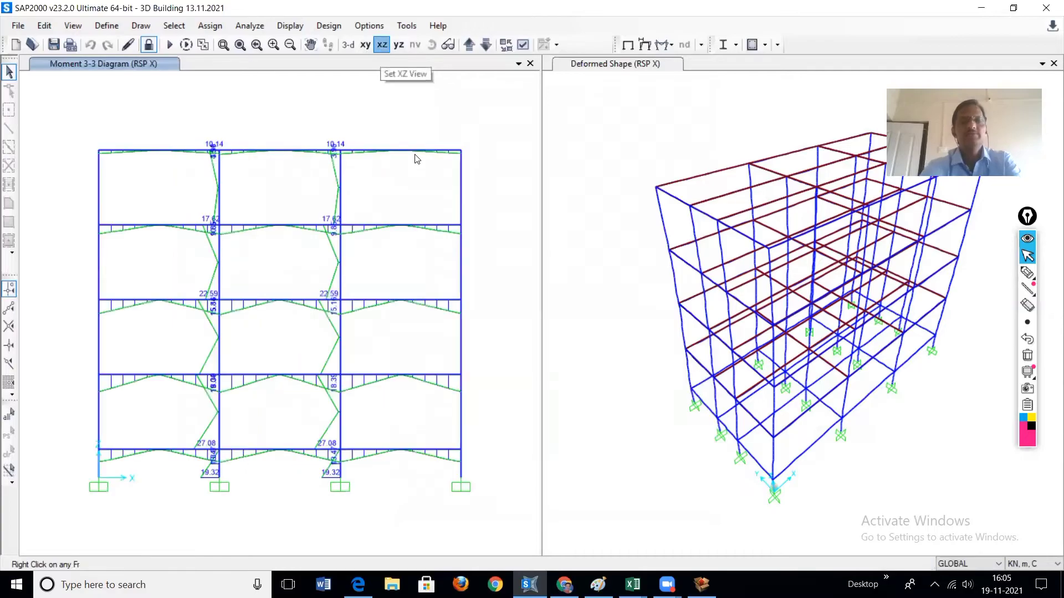
pyautogui.click(470, 46)
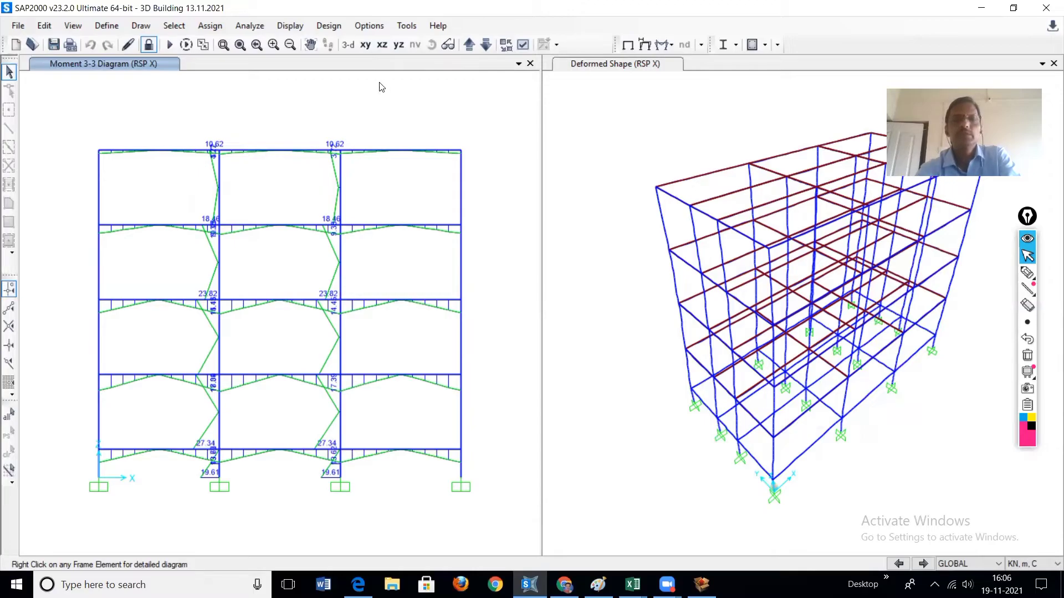
# Switch the moment view to 3-D and back to the XZ elevation, and inspect the roof beam's detailed diagrams in the last bay.
pyautogui.click(348, 45)
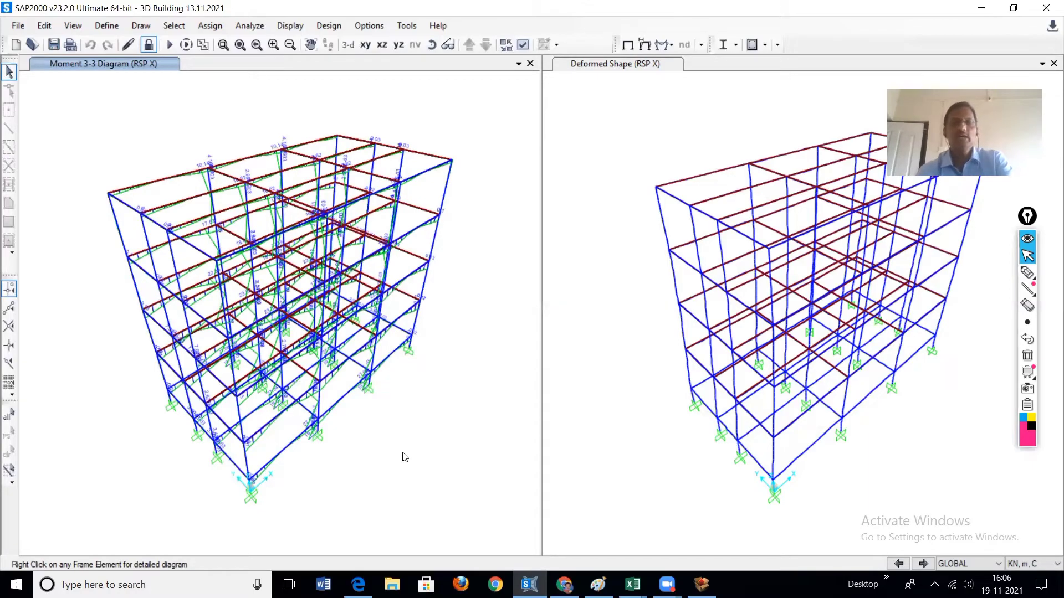
pyautogui.click(382, 45)
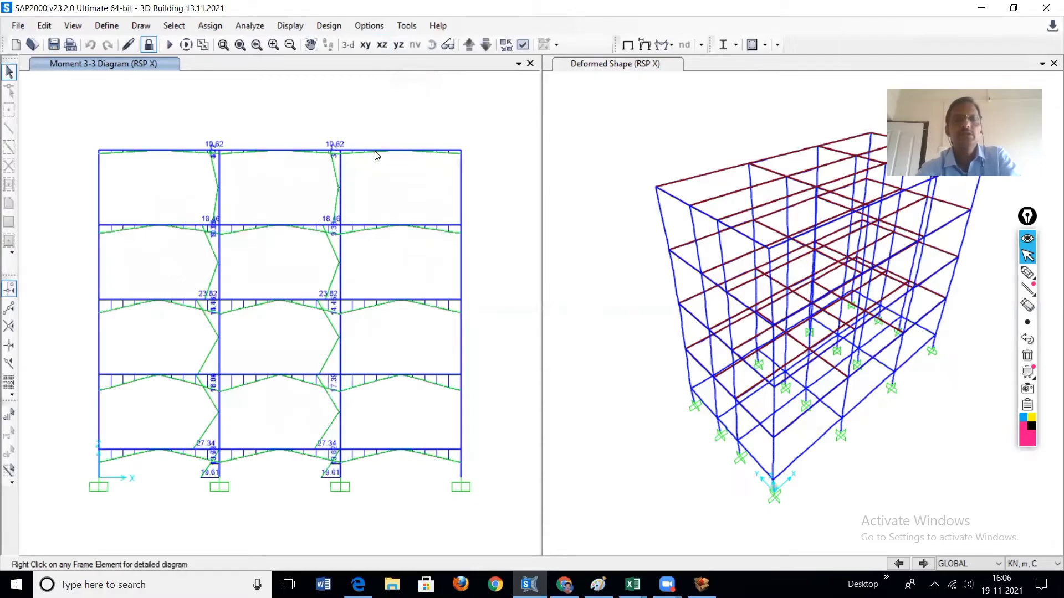
pyautogui.click(374, 151)
pyautogui.click(374, 152)
pyautogui.rightClick(374, 151)
pyautogui.rightClick(374, 151)
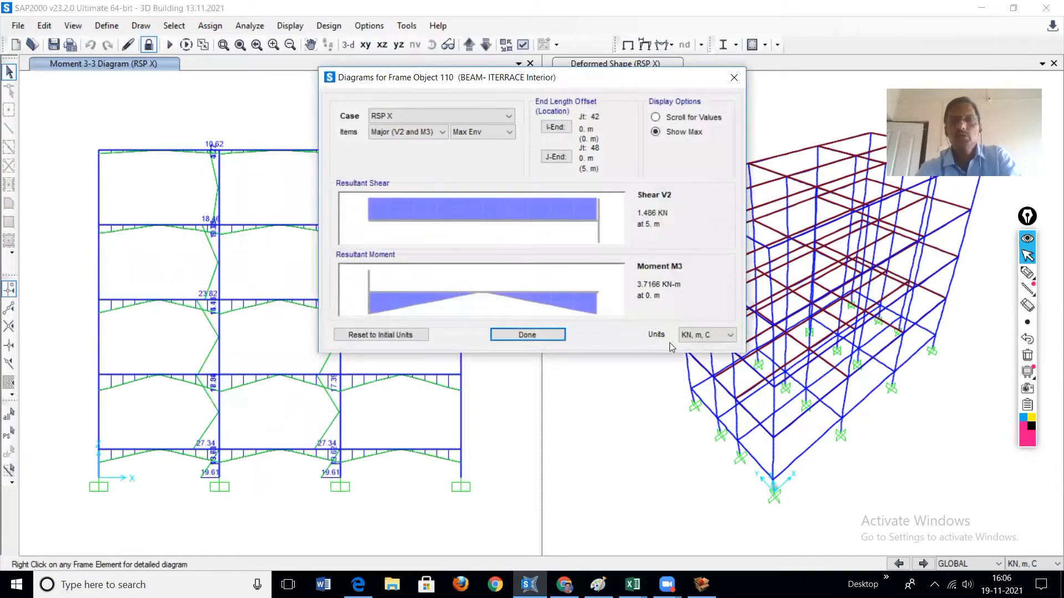
pyautogui.click(546, 333)
# Read the last-bay roof beam's RSP X shear and moment at about 4.82 m, 2.5 m and 0.05 m along its length.
pyautogui.moveTo(402, 153)
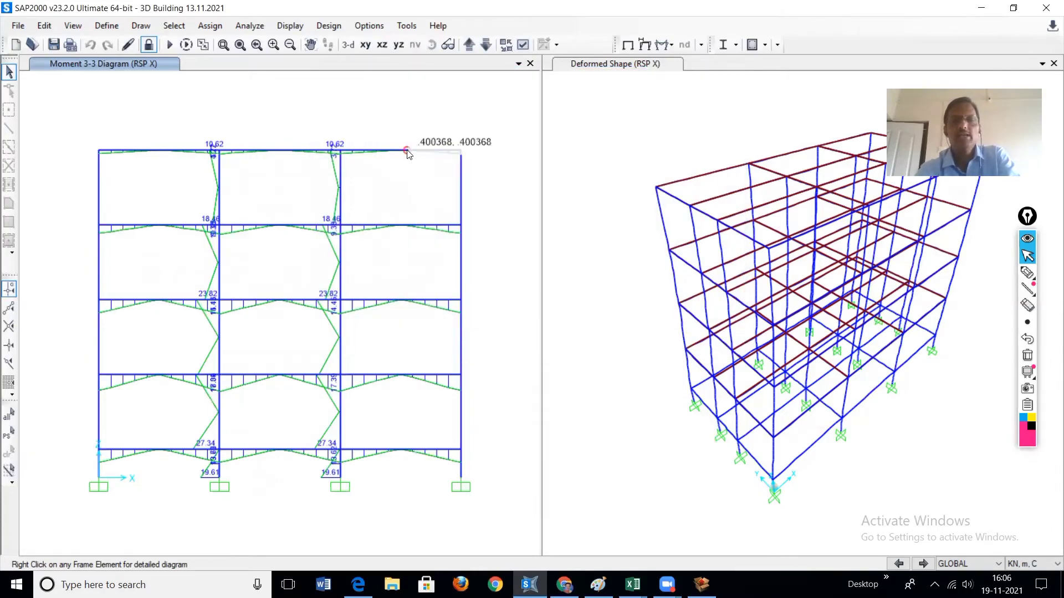
pyautogui.rightClick(403, 152)
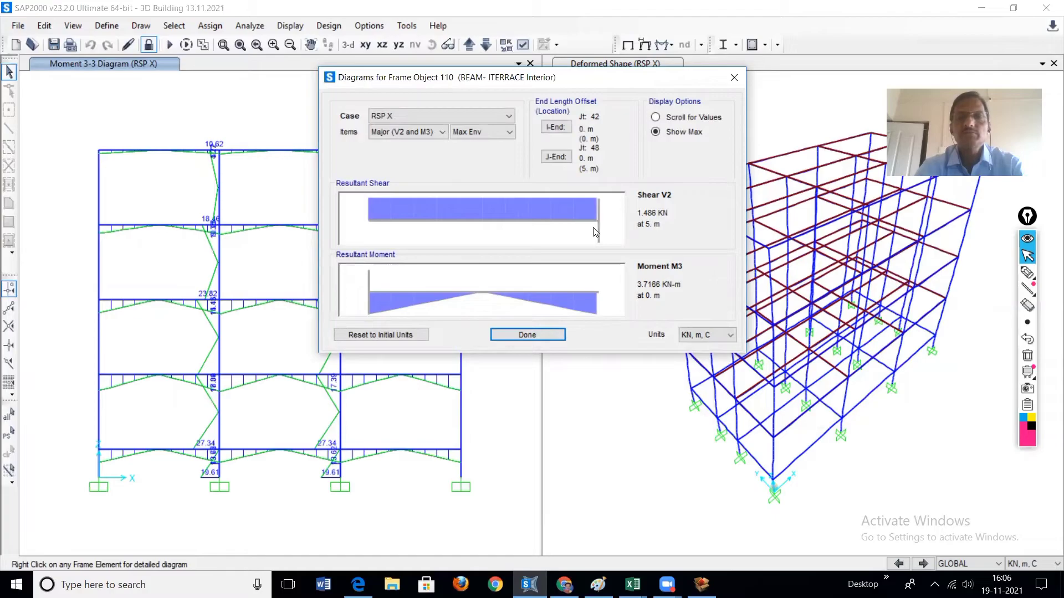
pyautogui.moveTo(599, 232)
pyautogui.mouseDown()
pyautogui.moveTo(368, 230)
pyautogui.moveTo(590, 227)
pyautogui.mouseUp()
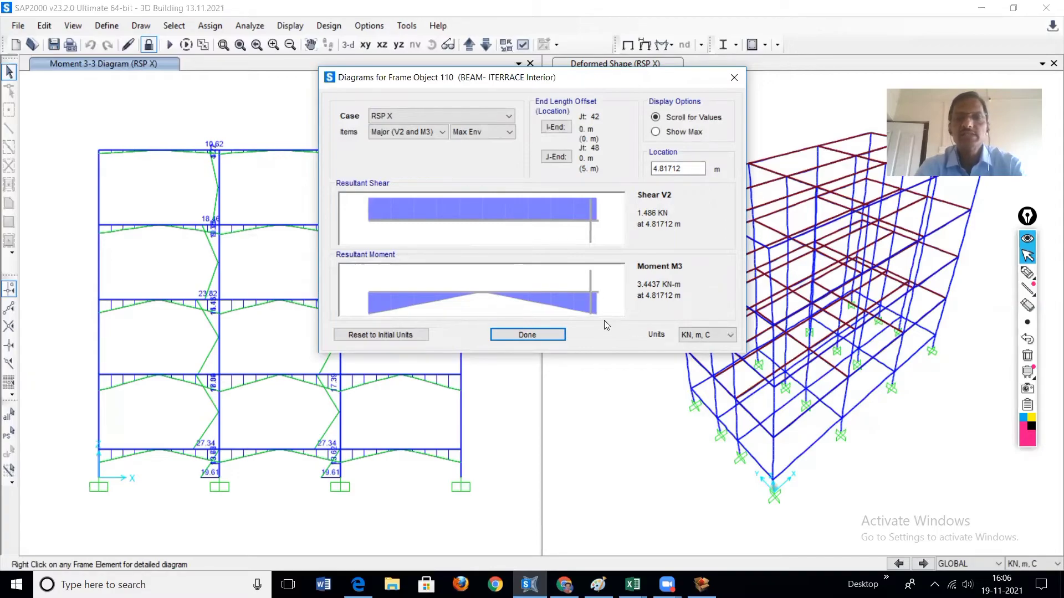
pyautogui.moveTo(589, 282); pyautogui.dragTo(483, 285)
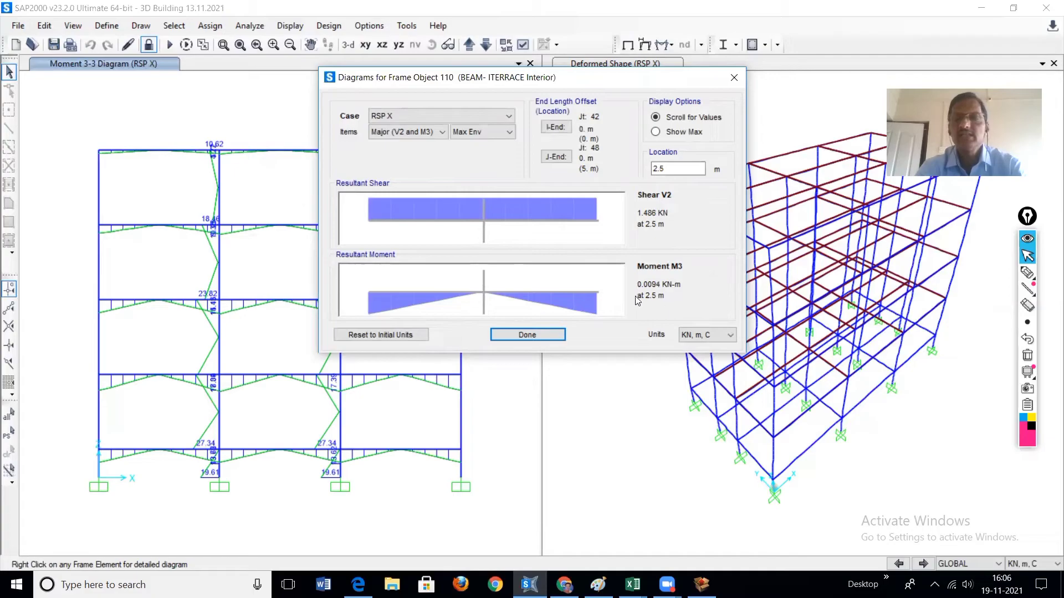
pyautogui.moveTo(484, 280); pyautogui.dragTo(370, 291)
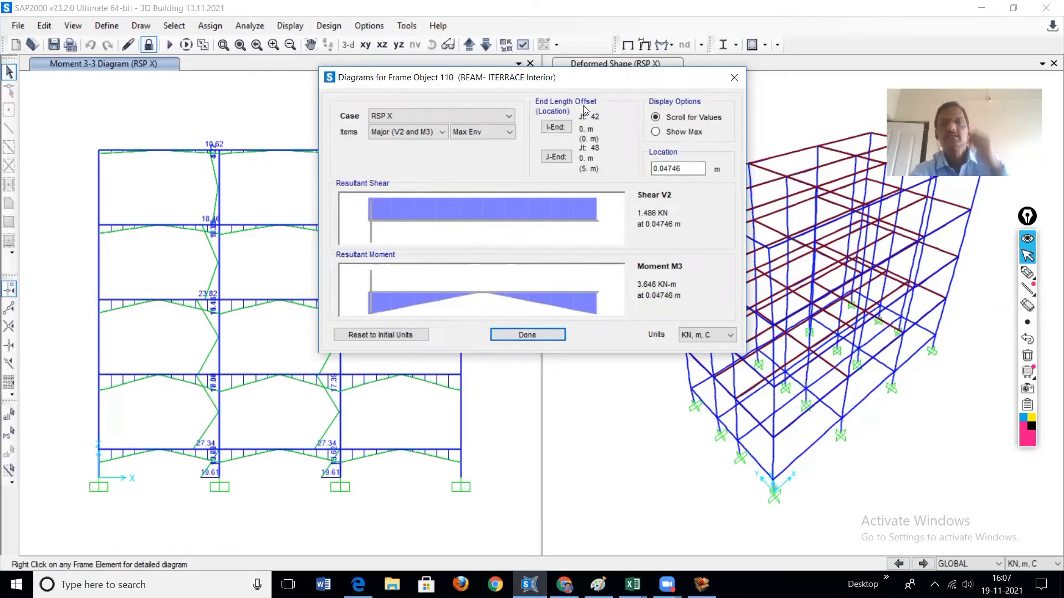
pyautogui.moveTo(579, 83); pyautogui.dragTo(747, 75)
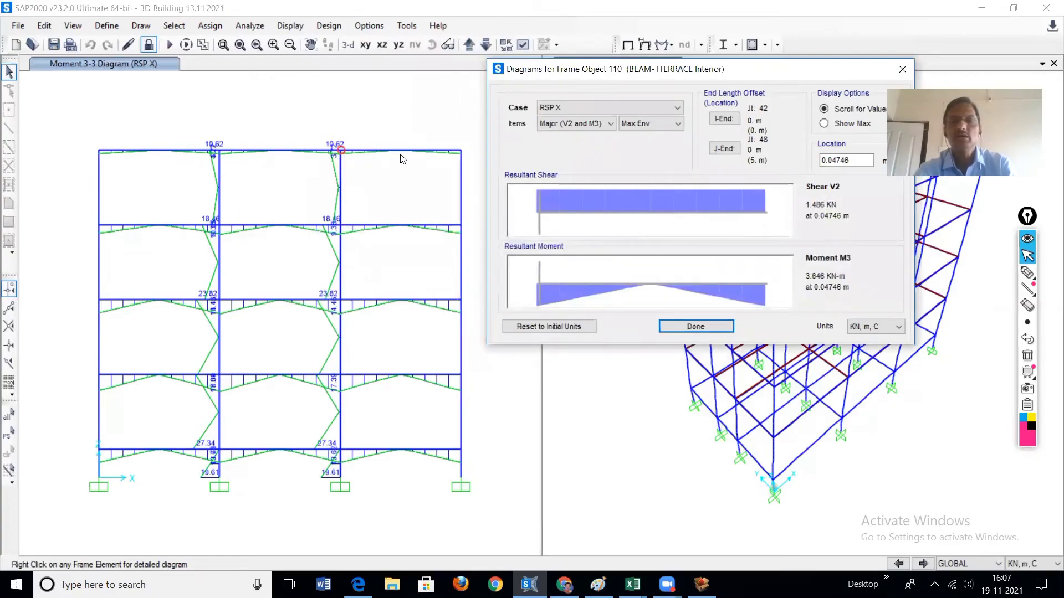
pyautogui.click(699, 326)
# View the detailed diagrams of the top-storey column on the third column line and mark its maximum moment and shear with the annotation pen.
pyautogui.moveTo(340, 200)
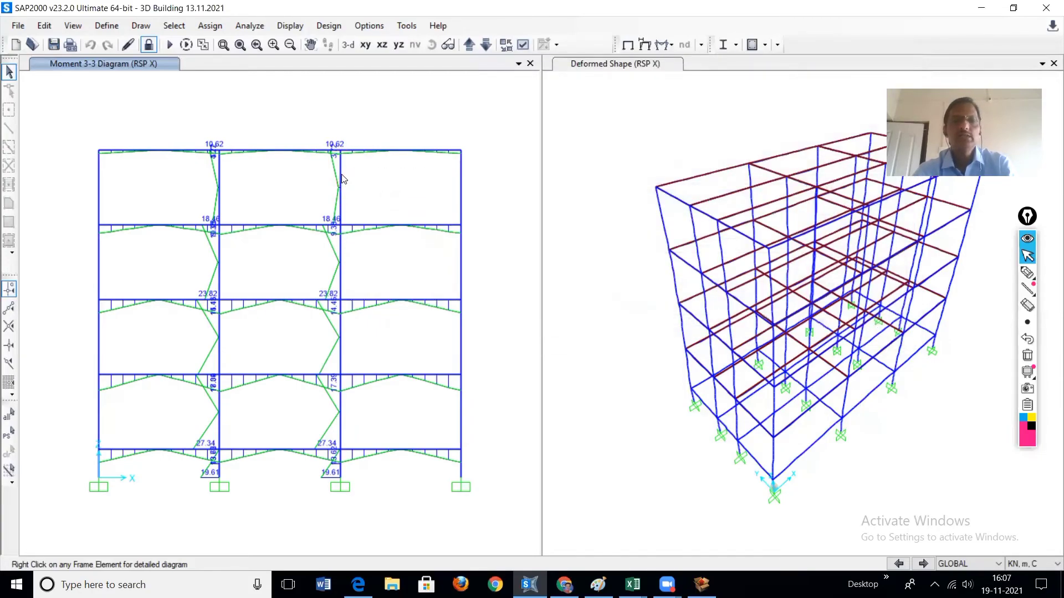
pyautogui.rightClick(340, 176)
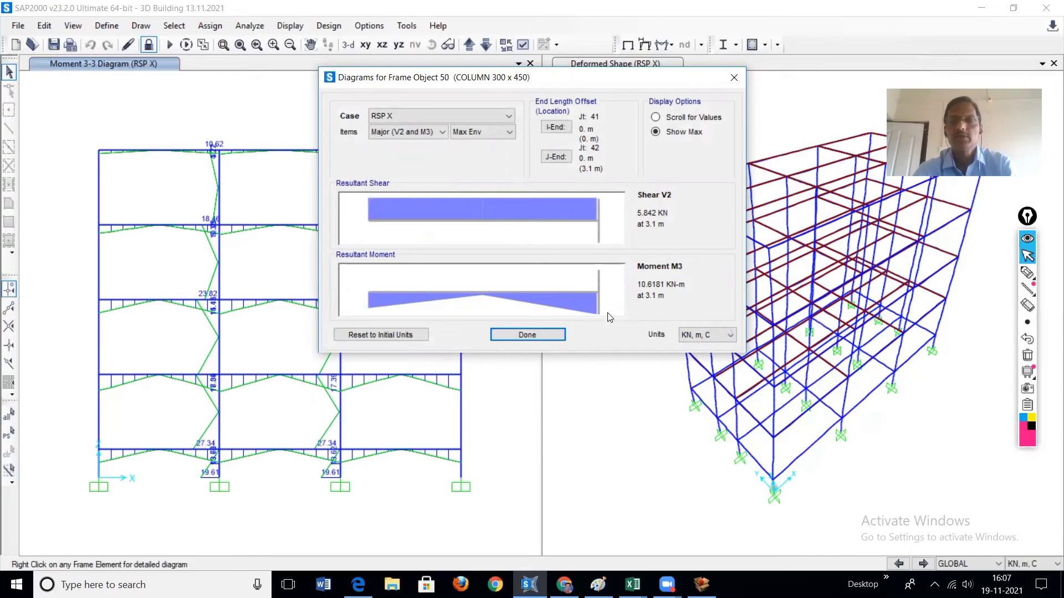
pyautogui.moveTo(1027, 273)
pyautogui.click(976, 273)
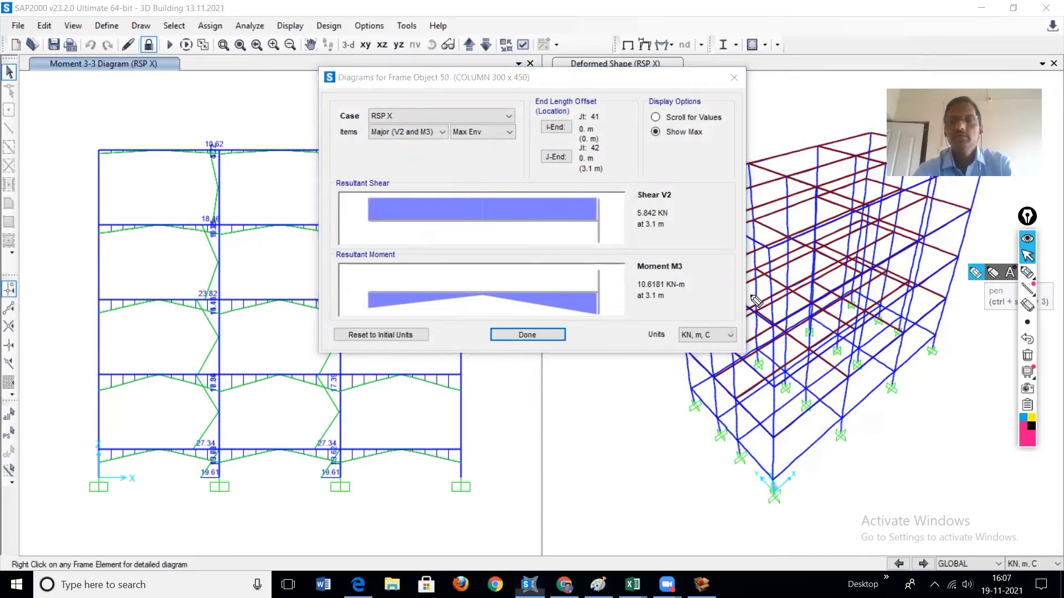
pyautogui.moveTo(596, 281)
pyautogui.mouseDown()
pyautogui.moveTo(604, 277)
pyautogui.moveTo(613, 296)
pyautogui.moveTo(653, 293)
pyautogui.mouseUp()
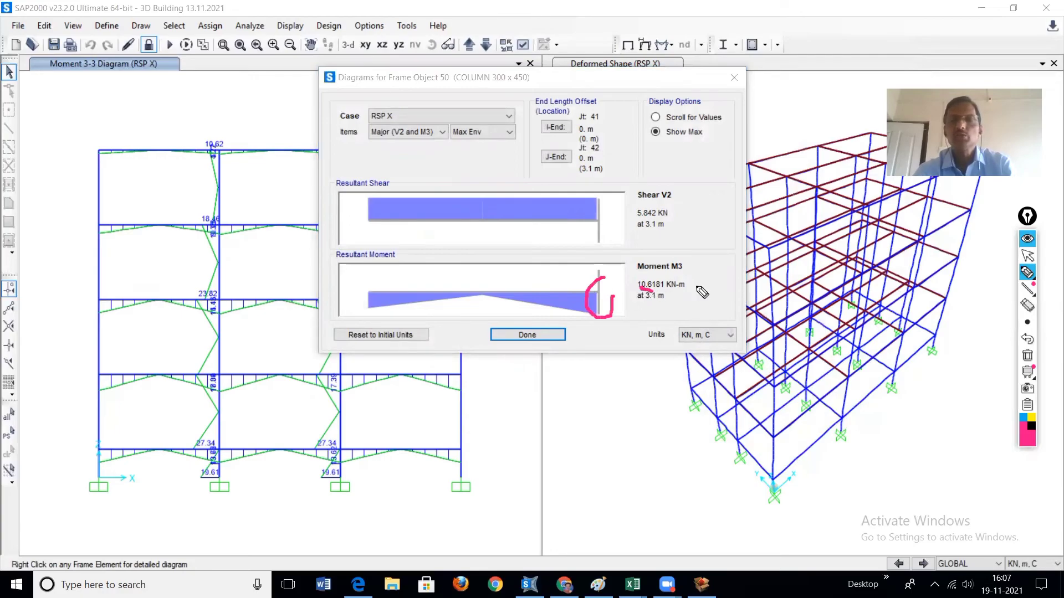
pyautogui.moveTo(635, 216); pyautogui.dragTo(645, 218)
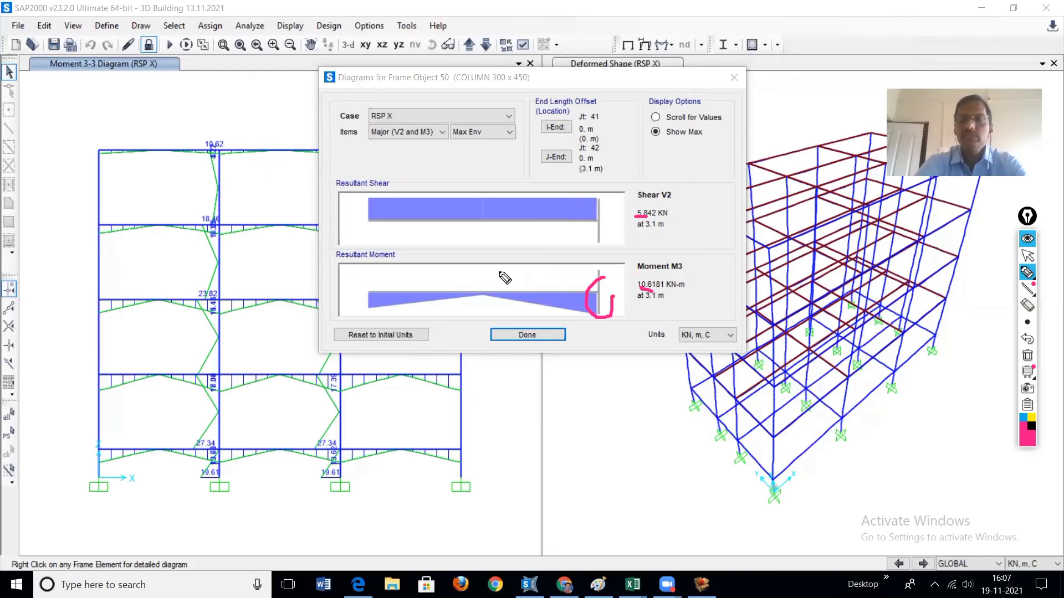
pyautogui.hotkey('ctrl', 'shift', '2')
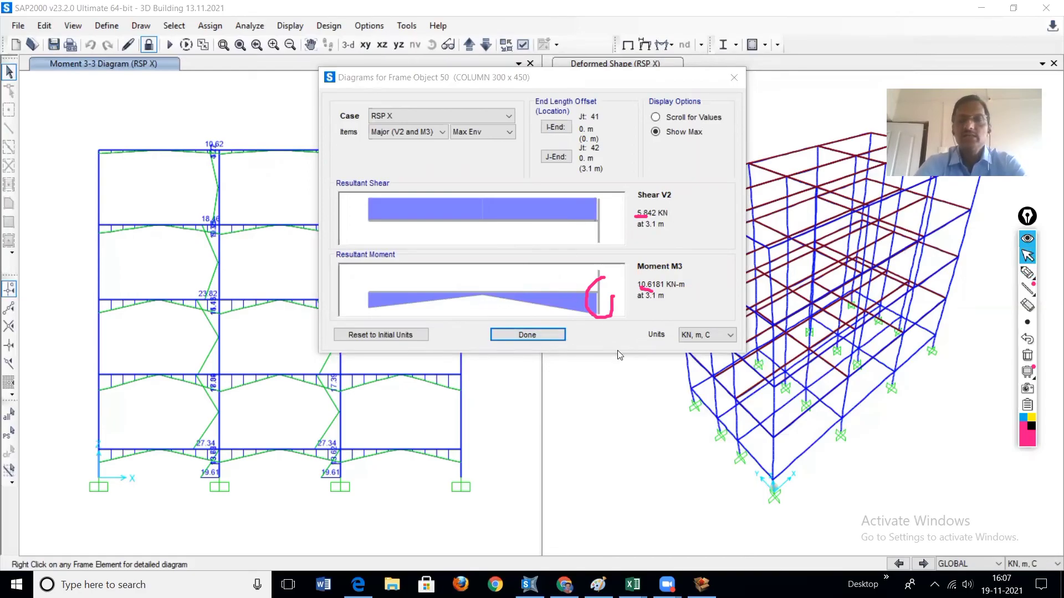
pyautogui.click(543, 336)
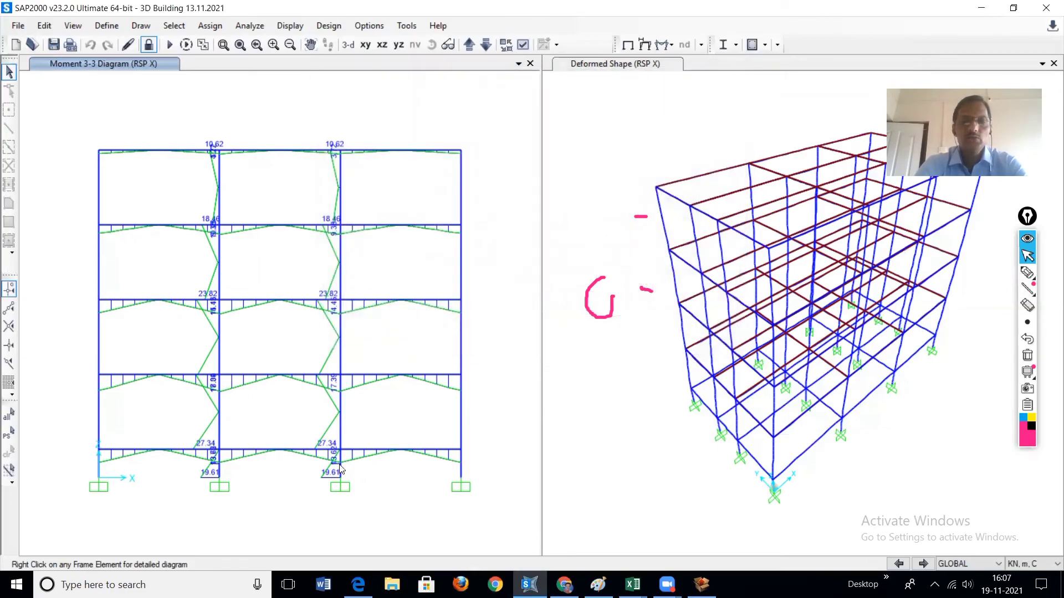
# Inspect the detailed RSP X shear and moment diagrams of the column just above plinth level on the third column line.
pyautogui.moveTo(341, 470)
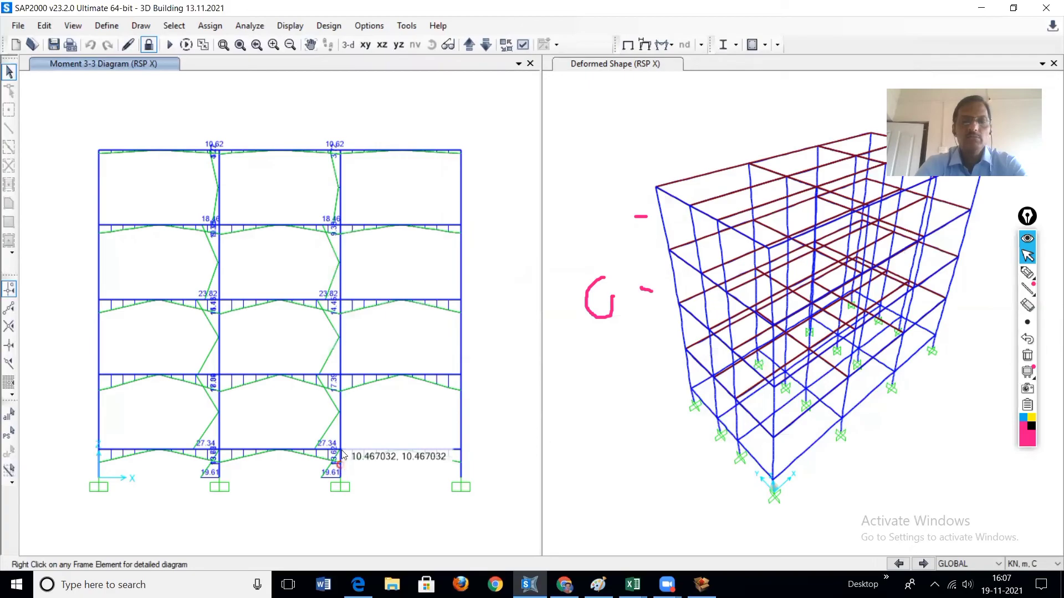
pyautogui.moveTo(340, 432)
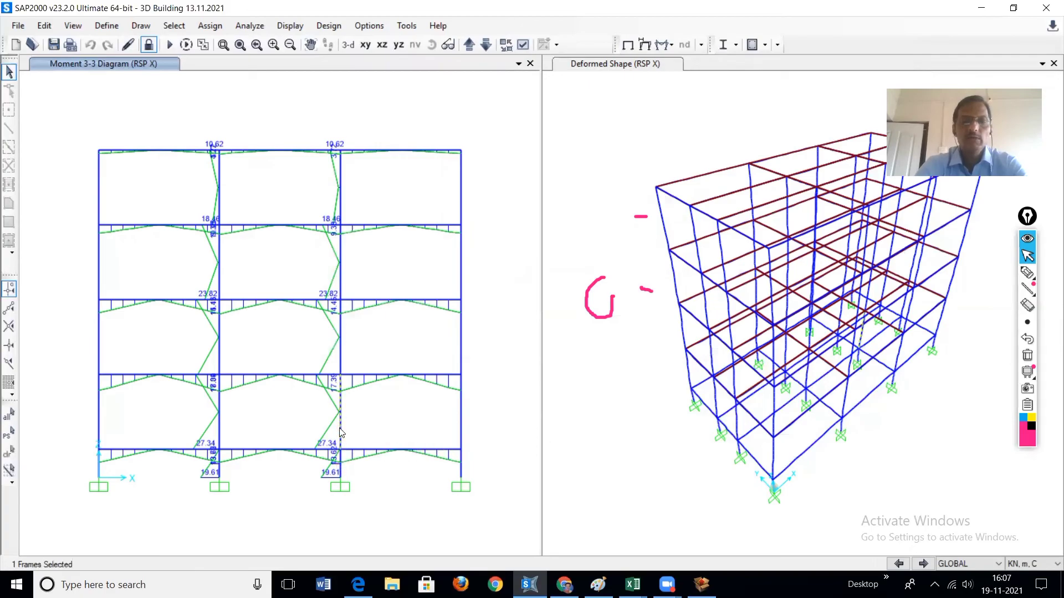
pyautogui.rightClick(340, 432)
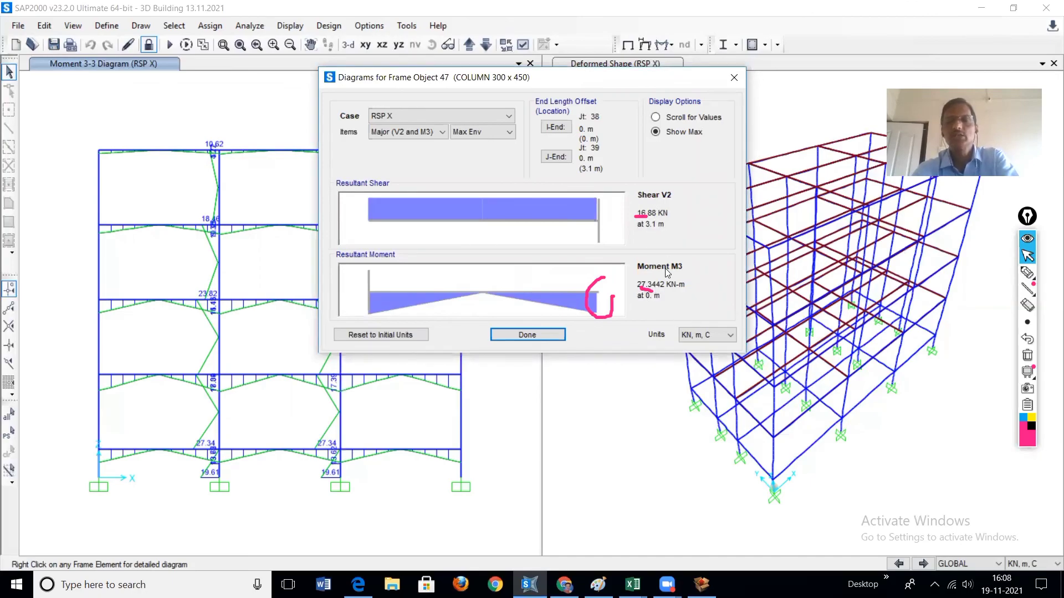
pyautogui.click(543, 336)
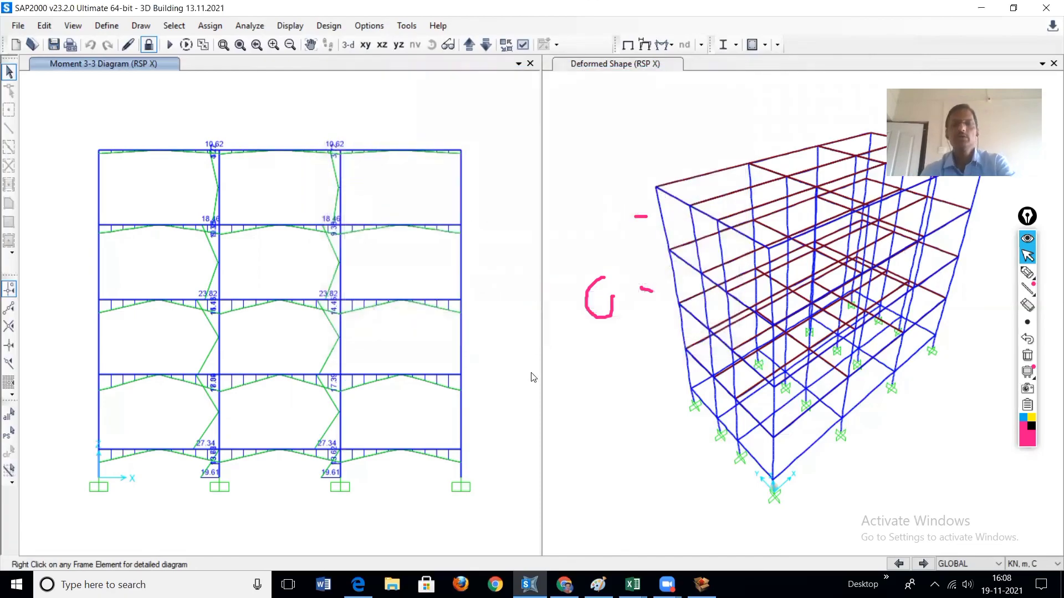